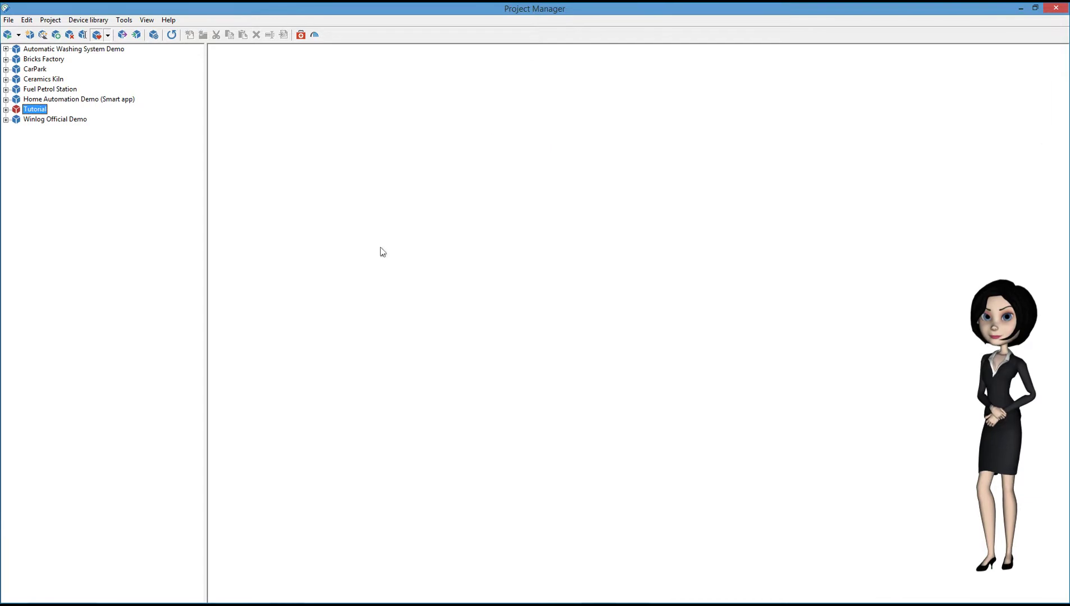
Expand the Tutorial project in the tree and select its Templates folder
{"action": "left_click", "coordinate": [5, 110]}
{"action": "left_click", "coordinate": [53, 180]}
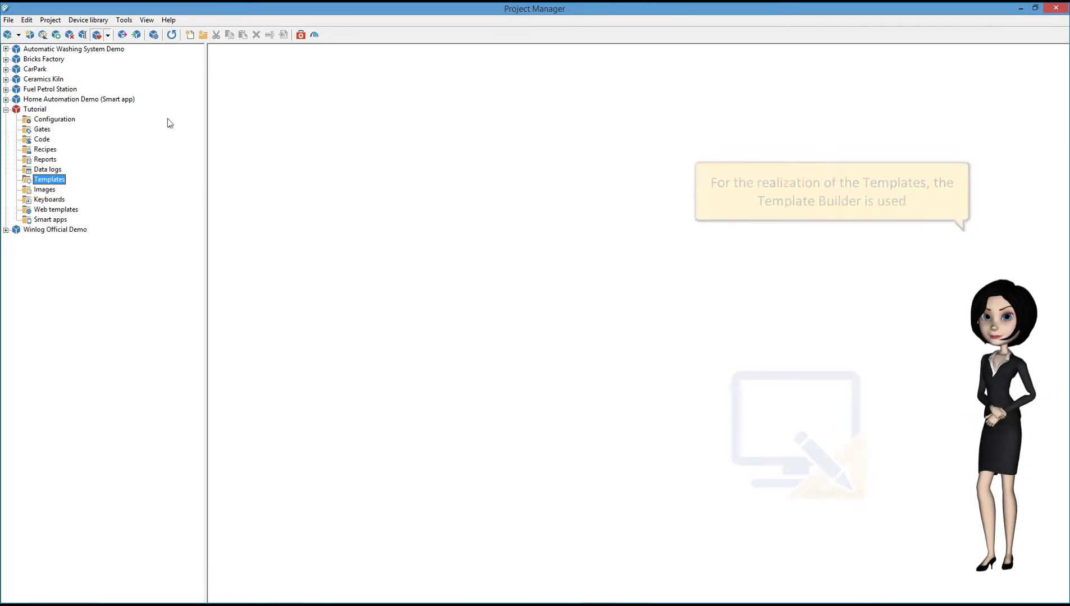
Create a new template named Main and open it in the Template Builder
{"action": "right_click", "coordinate": [255, 78]}
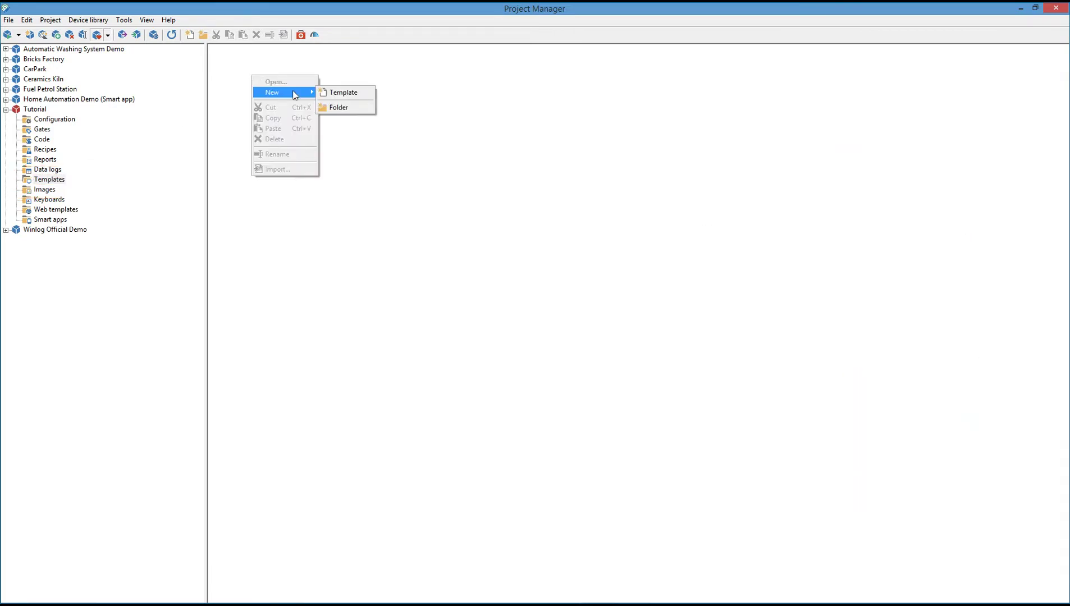
{"action": "left_click", "coordinate": [325, 92]}
{"action": "type", "text": "Main"}
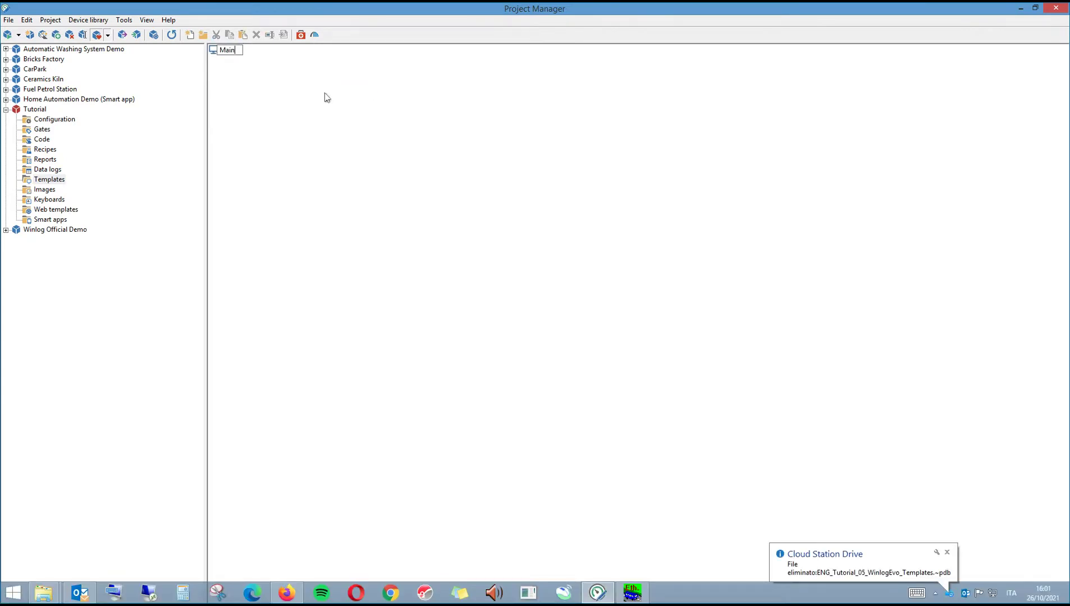
{"action": "key", "text": "Return"}
{"action": "double_click", "coordinate": [228, 50]}
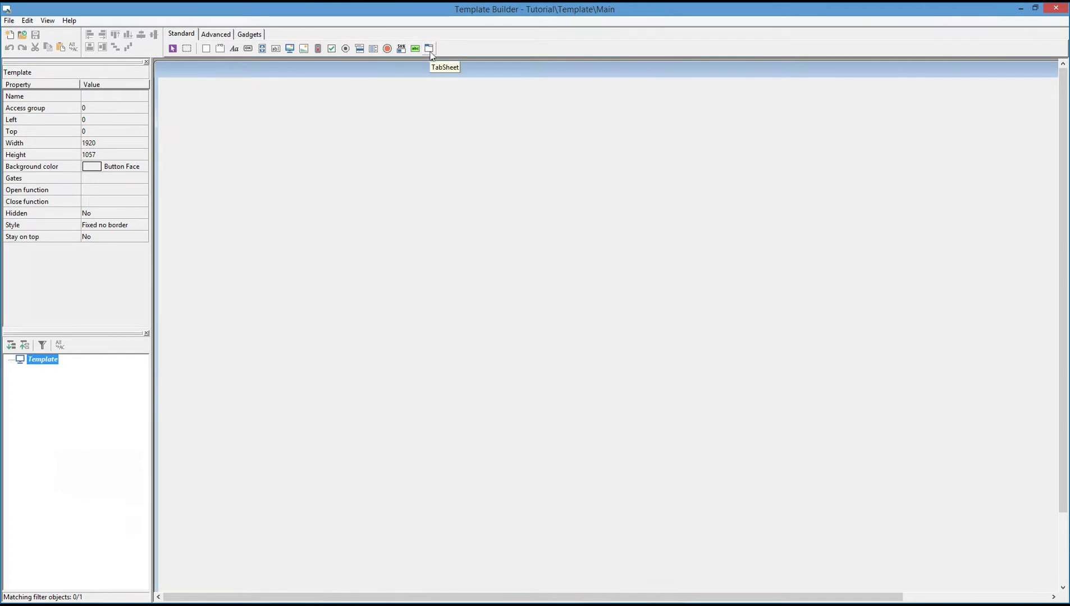
Browse the Advanced and Gadgets object sets, such as VSlider, VMeter and Toggle Switch, then start renaming the template
{"action": "left_click", "coordinate": [216, 34]}
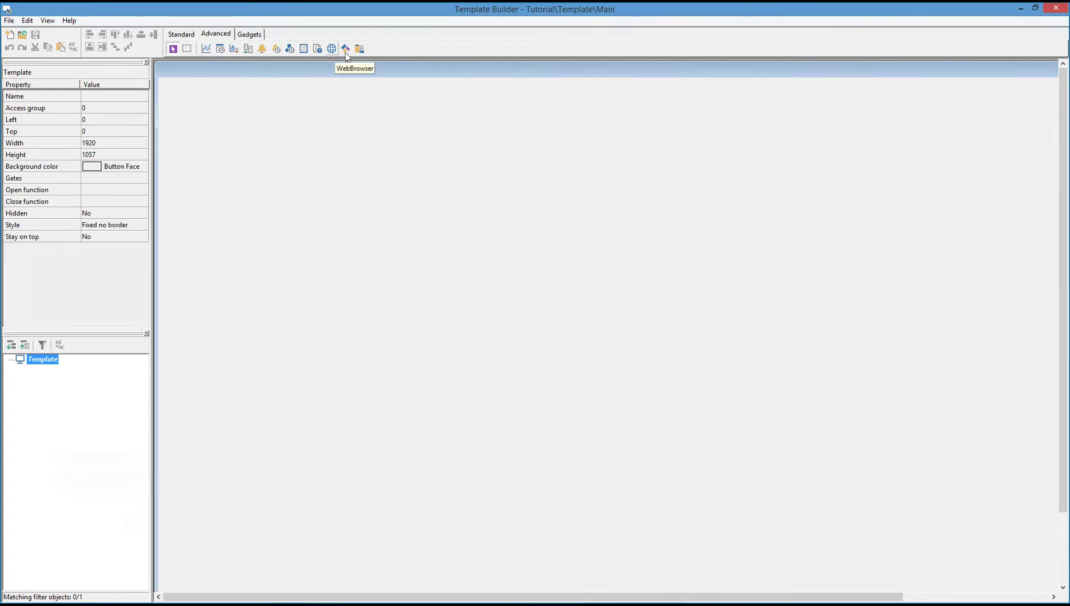
{"action": "left_click", "coordinate": [259, 34]}
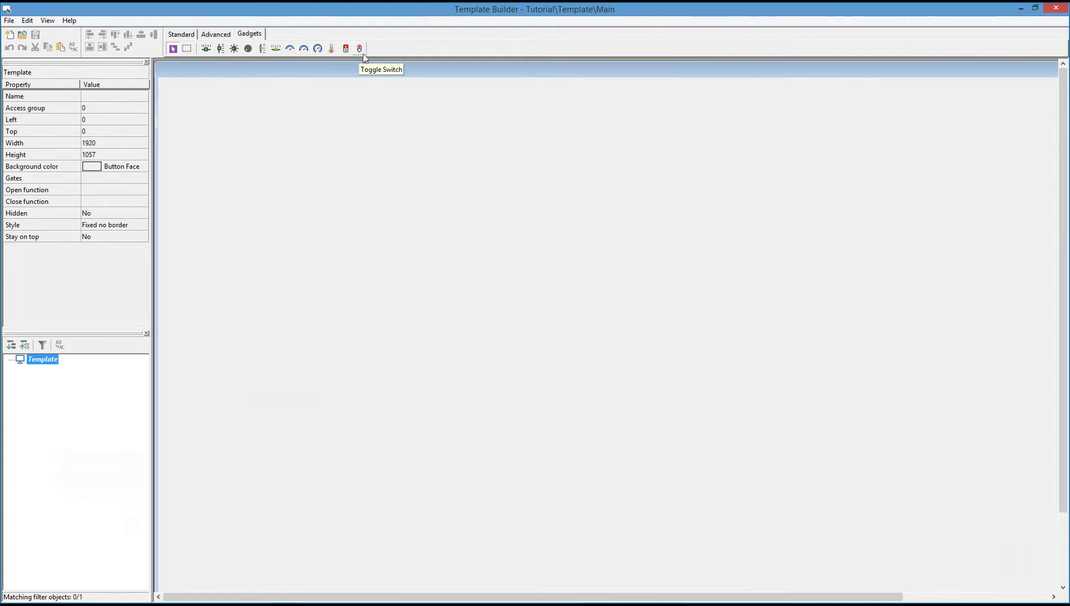
{"action": "left_click", "coordinate": [104, 97]}
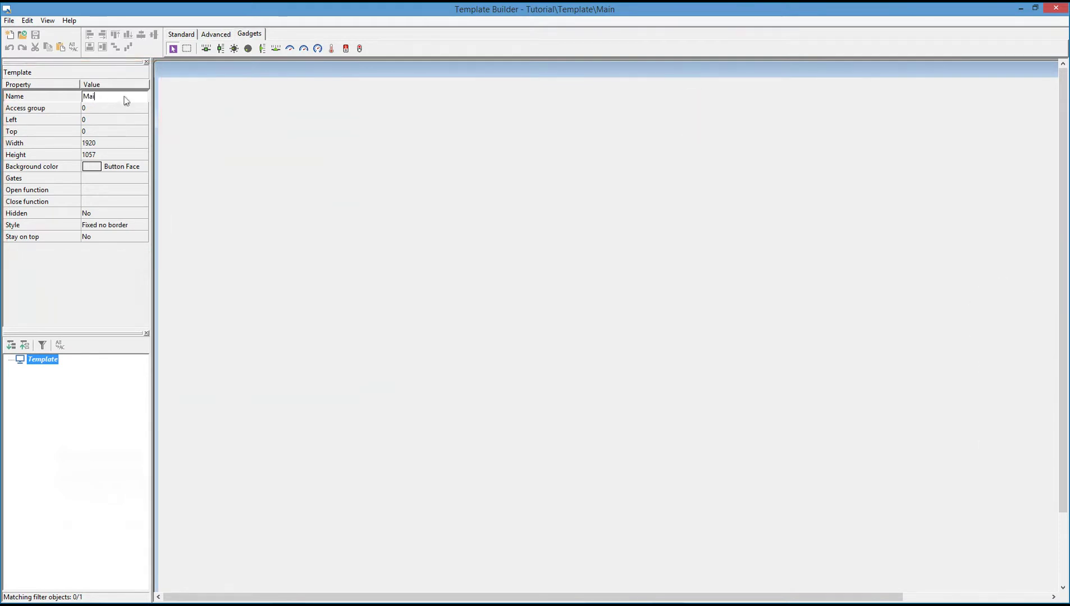
Set the template size to 800 × 550
{"action": "left_click", "coordinate": [113, 143]}
{"action": "type", "text": "800"}
{"action": "left_click", "coordinate": [124, 156]}
{"action": "type", "text": "550"}
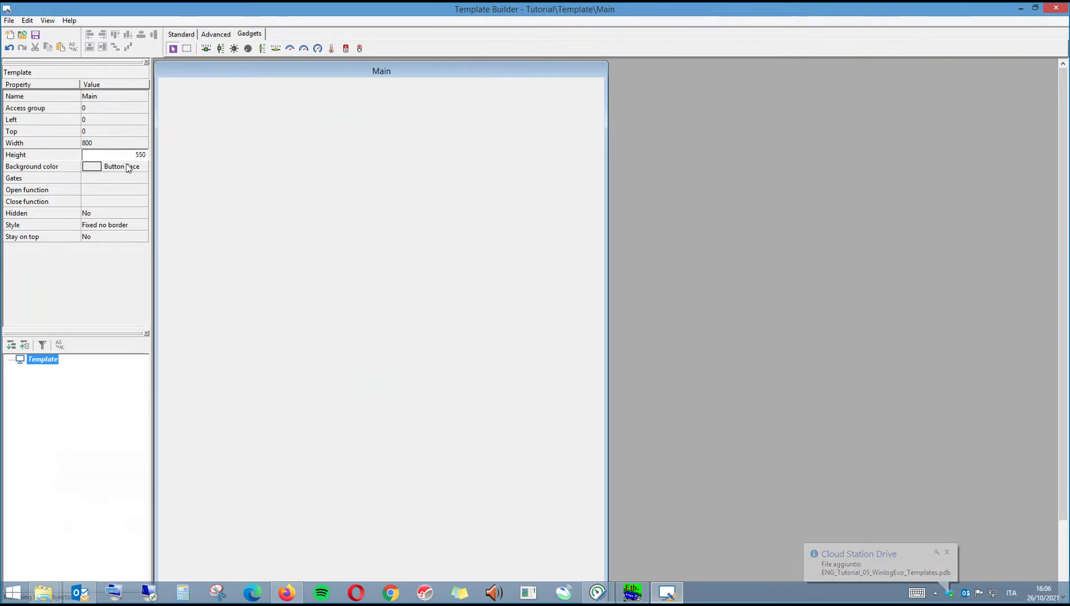
{"action": "left_click", "coordinate": [129, 167]}
Give the template a custom blue background colour
{"action": "left_click", "coordinate": [144, 167]}
{"action": "scroll", "coordinate": [145, 193], "scroll_direction": "up", "scroll_amount": 5}
{"action": "left_click", "coordinate": [135, 179]}
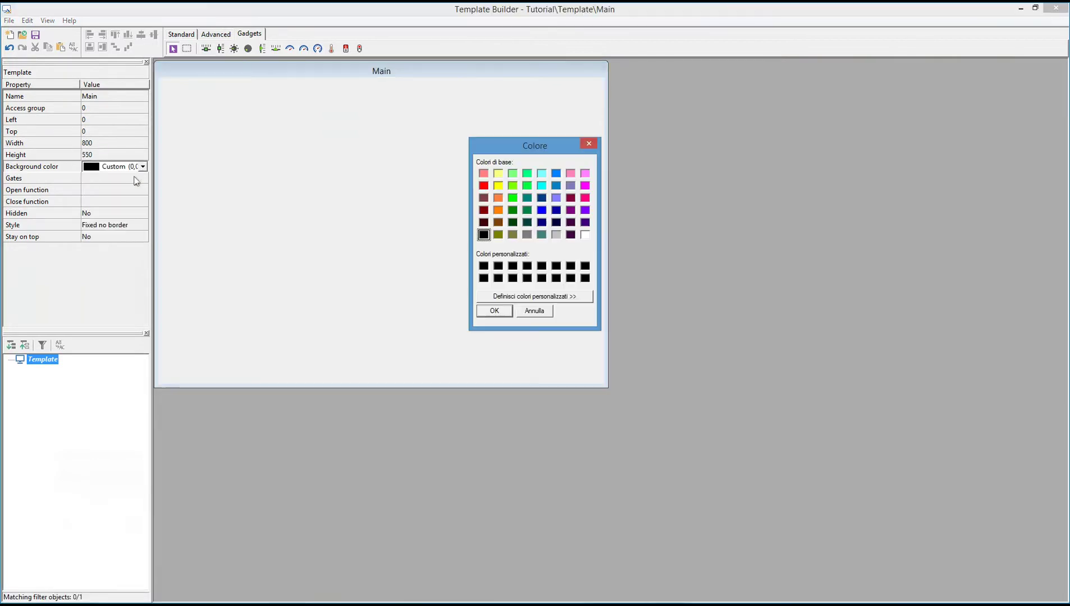
{"action": "left_click", "coordinate": [556, 185]}
{"action": "left_click", "coordinate": [501, 310]}
{"action": "left_click", "coordinate": [185, 34]}
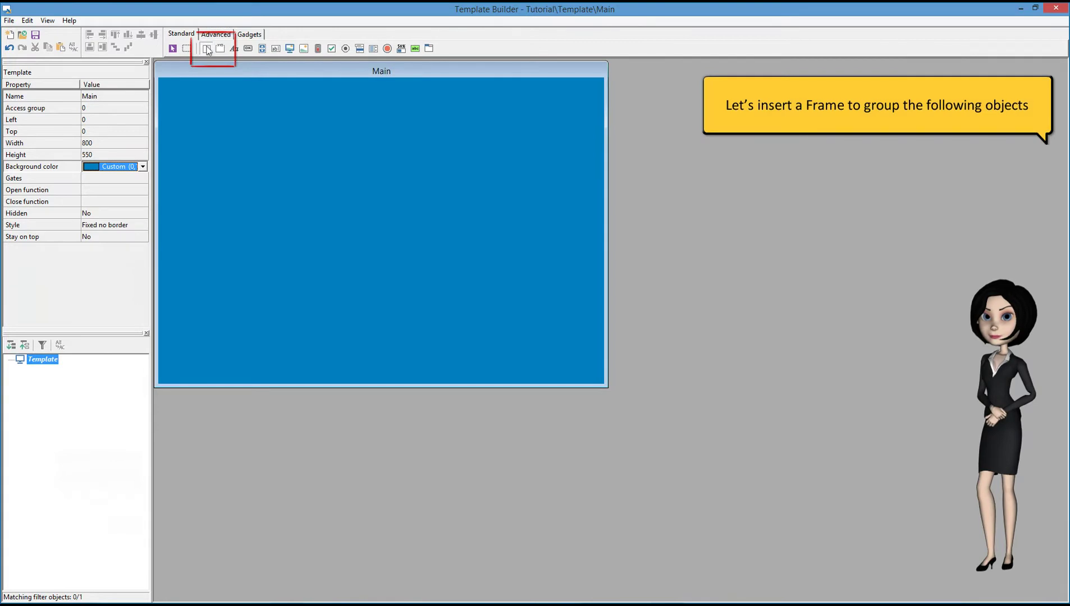
Add a frame to the Main form at left 50, top 40, sized 260 × 260
{"action": "left_click", "coordinate": [208, 49]}
{"action": "left_click", "coordinate": [192, 111]}
{"action": "left_click", "coordinate": [106, 109]}
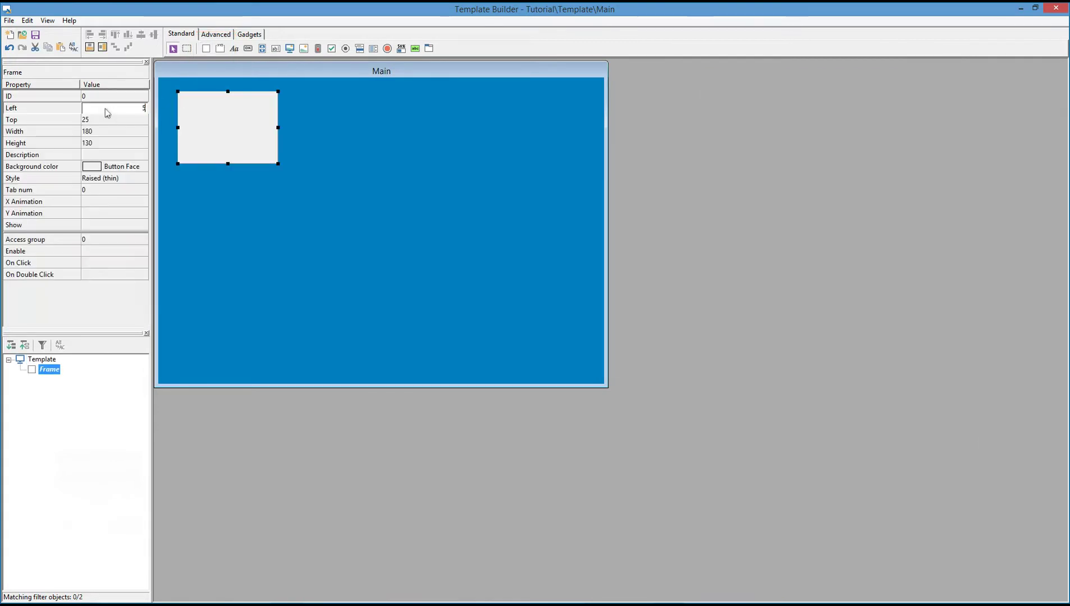
{"action": "type", "text": "50"}
{"action": "left_click", "coordinate": [113, 122]}
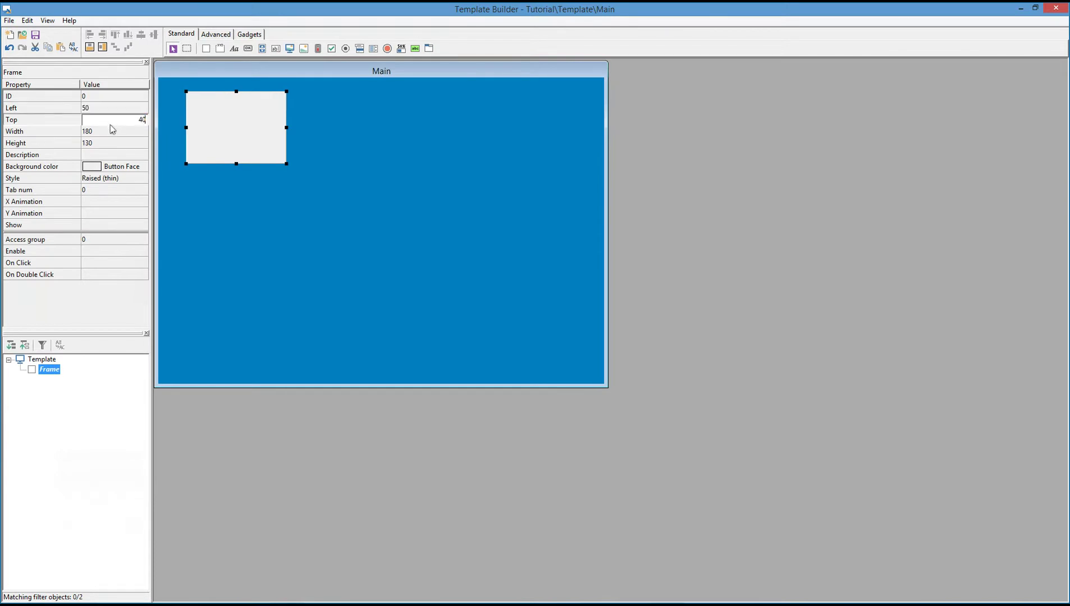
{"action": "left_click", "coordinate": [109, 130]}
{"action": "type", "text": "2"}
{"action": "left_click", "coordinate": [110, 141]}
{"action": "type", "text": "2"}
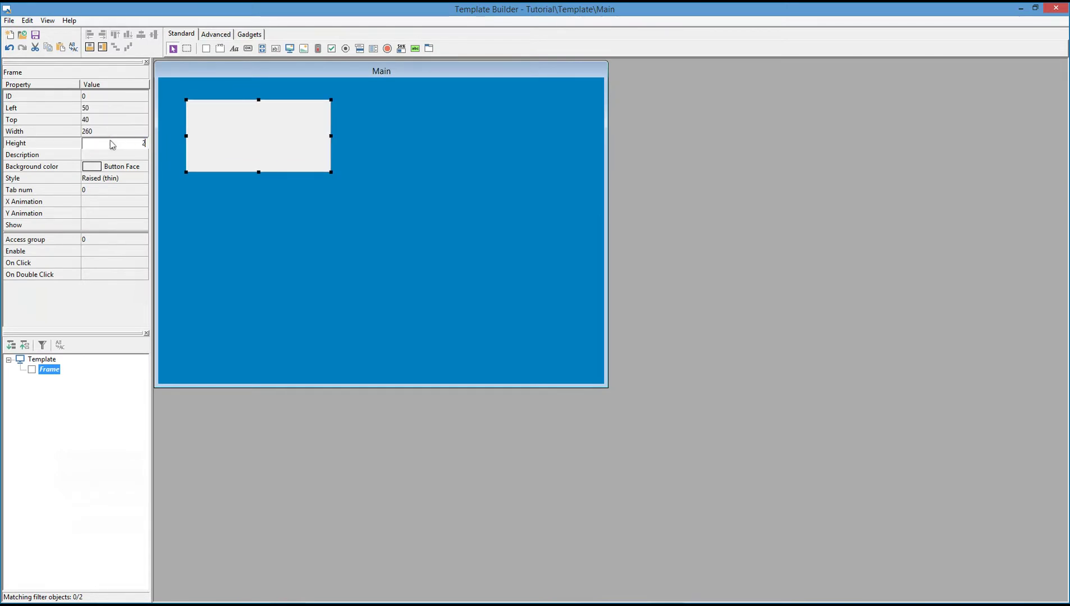
{"action": "type", "text": "60"}
{"action": "left_click", "coordinate": [112, 167]}
Give the frame a custom blue background and a Grooved border style
{"action": "left_click", "coordinate": [143, 167]}
{"action": "scroll", "coordinate": [144, 198], "scroll_direction": "up", "scroll_amount": 5}
{"action": "left_click", "coordinate": [125, 178]}
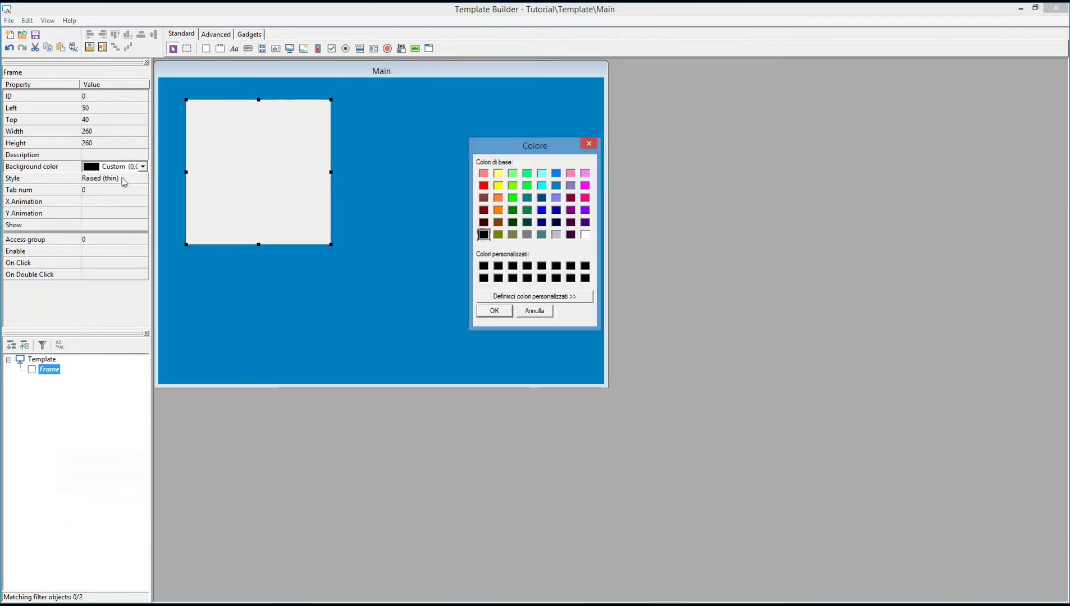
{"action": "left_click", "coordinate": [557, 185]}
{"action": "left_click", "coordinate": [501, 309]}
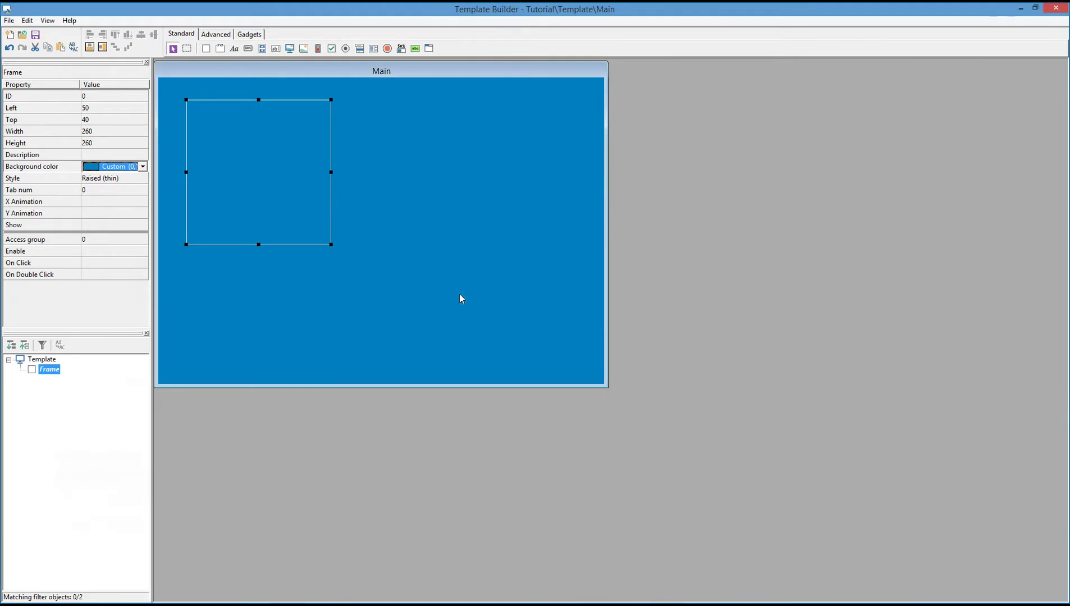
{"action": "left_click", "coordinate": [131, 178]}
{"action": "left_click", "coordinate": [142, 178]}
{"action": "left_click", "coordinate": [94, 216]}
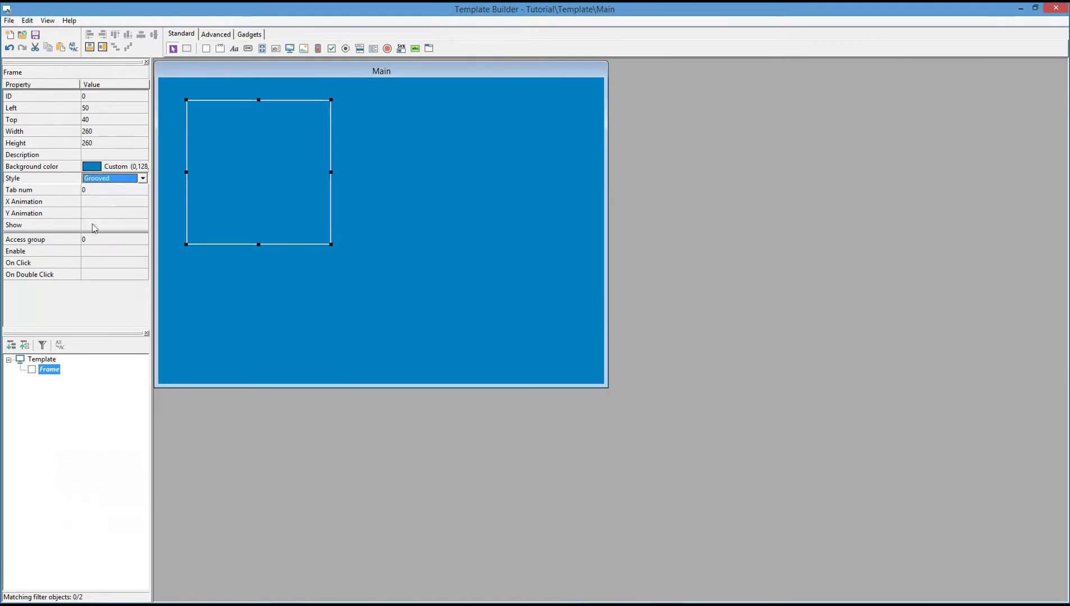
Add a label inside the frame at left 10, sized 100 × 30
{"action": "left_click", "coordinate": [235, 49]}
{"action": "left_click", "coordinate": [203, 117]}
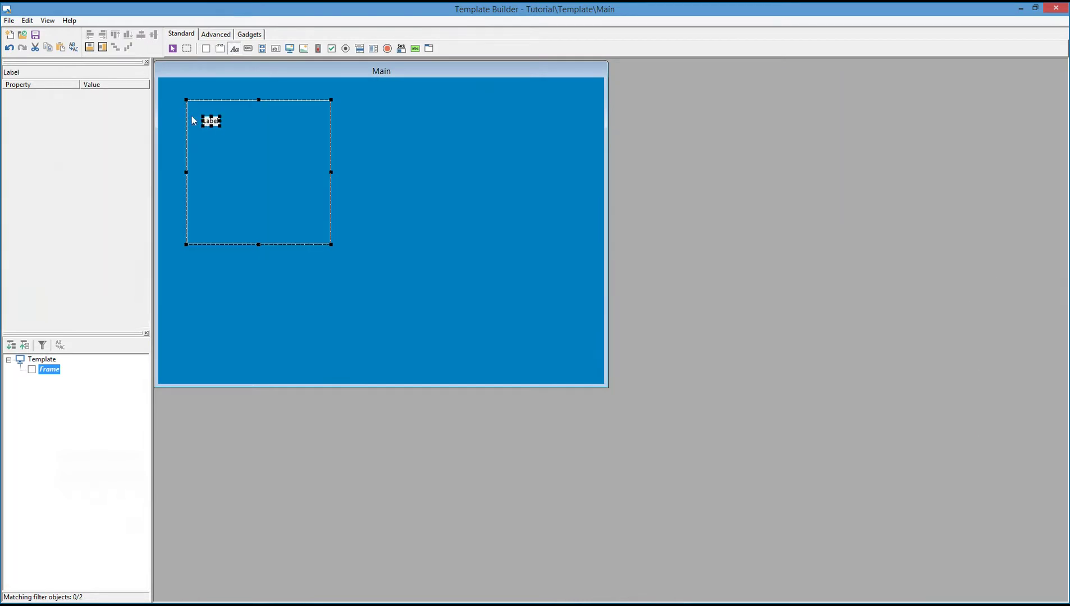
{"action": "left_click", "coordinate": [117, 107]}
{"action": "type", "text": "10"}
{"action": "left_click", "coordinate": [117, 120]}
{"action": "type", "text": "15"}
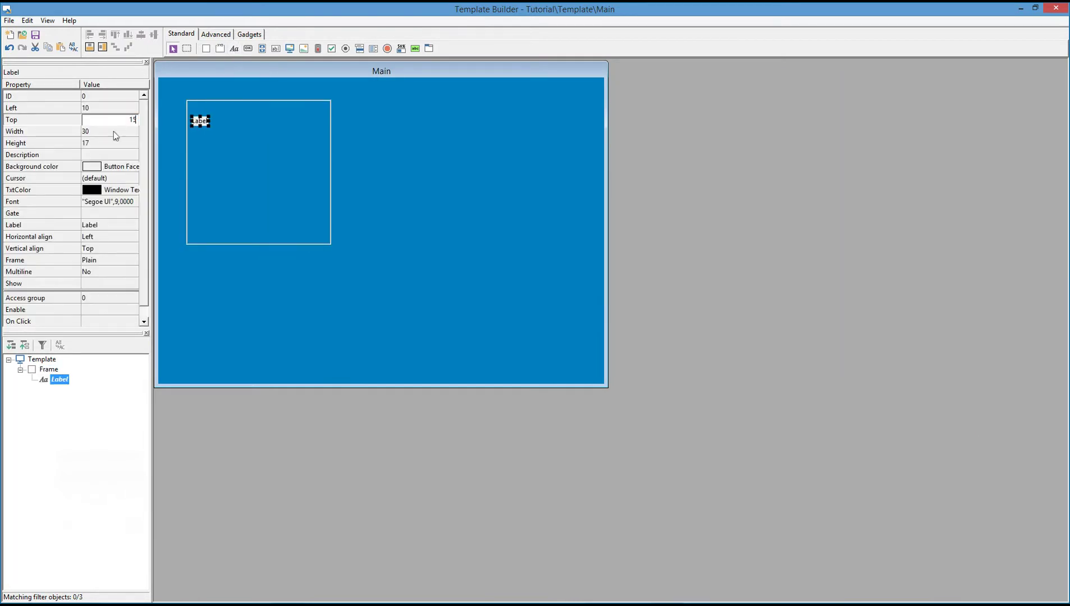
{"action": "left_click", "coordinate": [114, 131]}
{"action": "type", "text": "100"}
{"action": "left_click", "coordinate": [116, 143]}
{"action": "type", "text": "30"}
Make the label's background transparent and its text colour white
{"action": "left_click", "coordinate": [115, 167]}
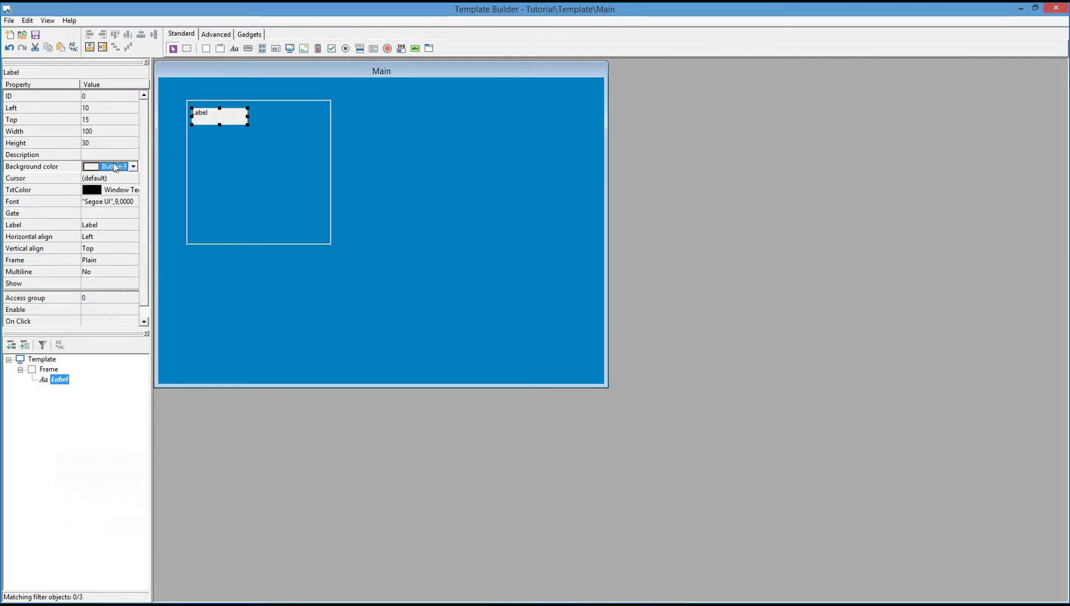
{"action": "left_click", "coordinate": [128, 168]}
{"action": "scroll", "coordinate": [137, 202], "scroll_direction": "down", "scroll_amount": 3}
{"action": "left_click", "coordinate": [128, 243]}
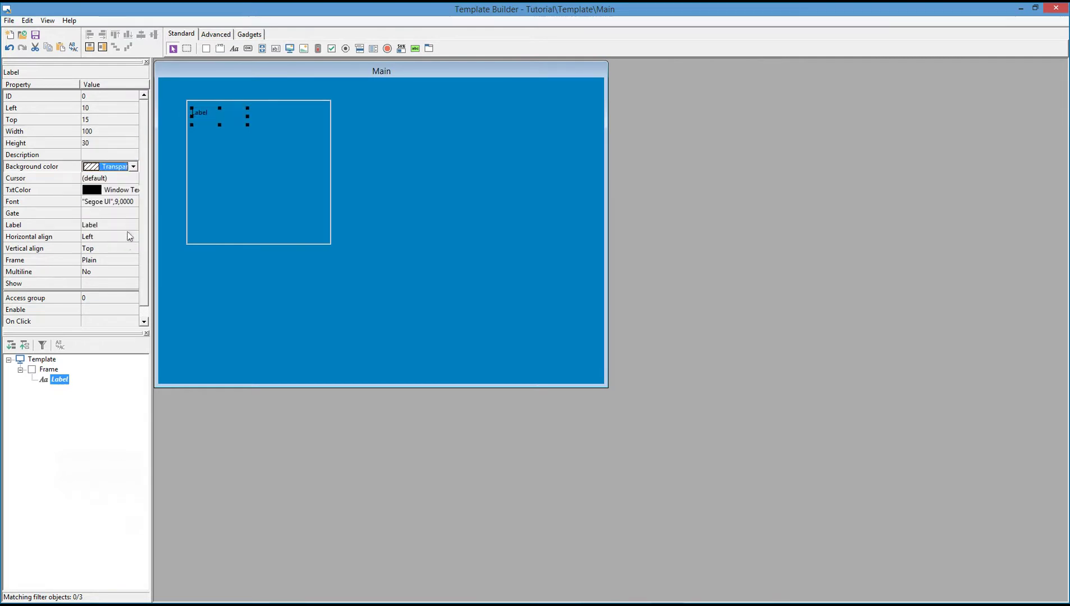
{"action": "left_click", "coordinate": [115, 190]}
{"action": "left_click", "coordinate": [134, 191]}
{"action": "scroll", "coordinate": [124, 247], "scroll_direction": "down", "scroll_amount": 3}
{"action": "left_click", "coordinate": [124, 254]}
Give the label a 12-point font, centre it vertically, and set its text to Temperature
{"action": "left_click", "coordinate": [128, 202]}
{"action": "left_click", "coordinate": [133, 201]}
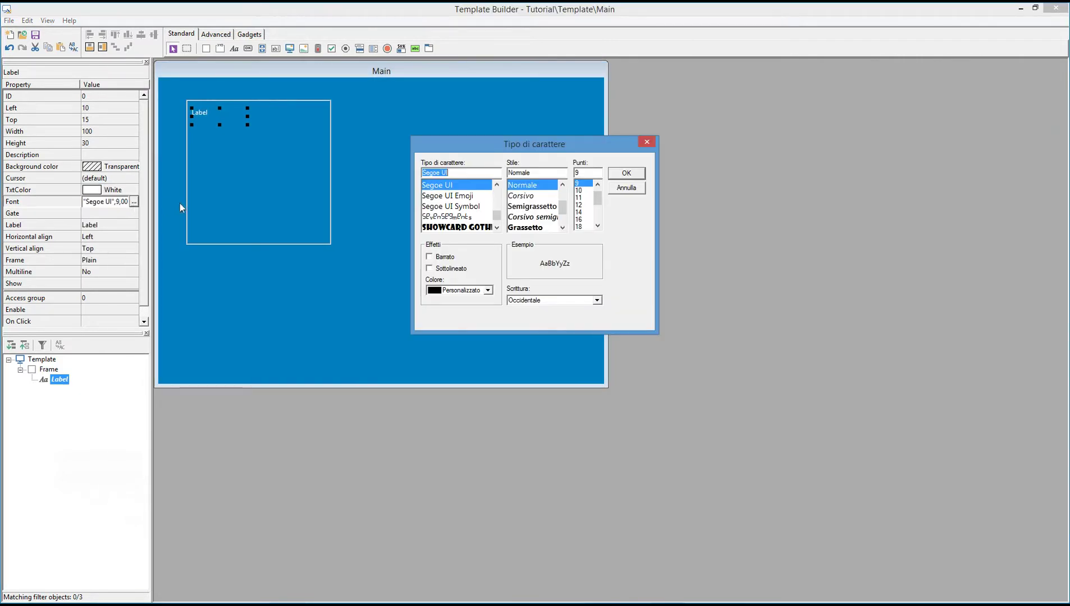
{"action": "left_click", "coordinate": [581, 205]}
{"action": "left_click", "coordinate": [620, 176]}
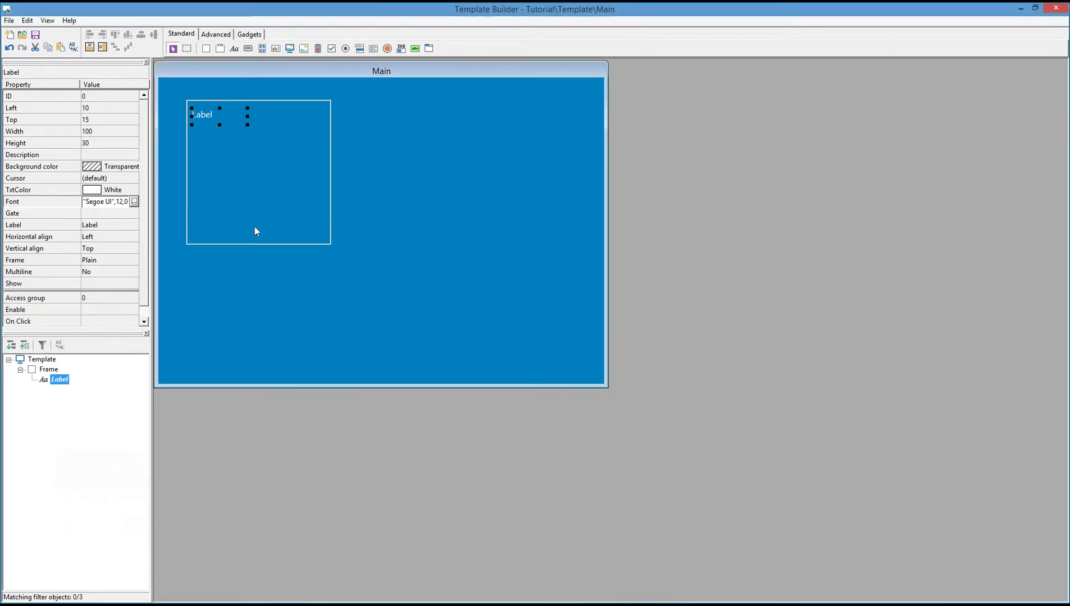
{"action": "left_click", "coordinate": [113, 248]}
{"action": "left_click", "coordinate": [133, 248]}
{"action": "left_click", "coordinate": [109, 261]}
{"action": "left_click", "coordinate": [99, 225]}
{"action": "type", "text": "Temperature"}
{"action": "key", "text": "Return"}
Copy the Temperature label, paste it lower in the frame and rename it Setpoint
{"action": "key", "text": "ctrl+c"}
{"action": "left_click", "coordinate": [250, 204]}
{"action": "key", "text": "ctrl+v"}
{"action": "key", "text": "Down"}
{"action": "key", "text": "Down"}
{"action": "key", "text": "Down"}
{"action": "key", "text": "Down"}
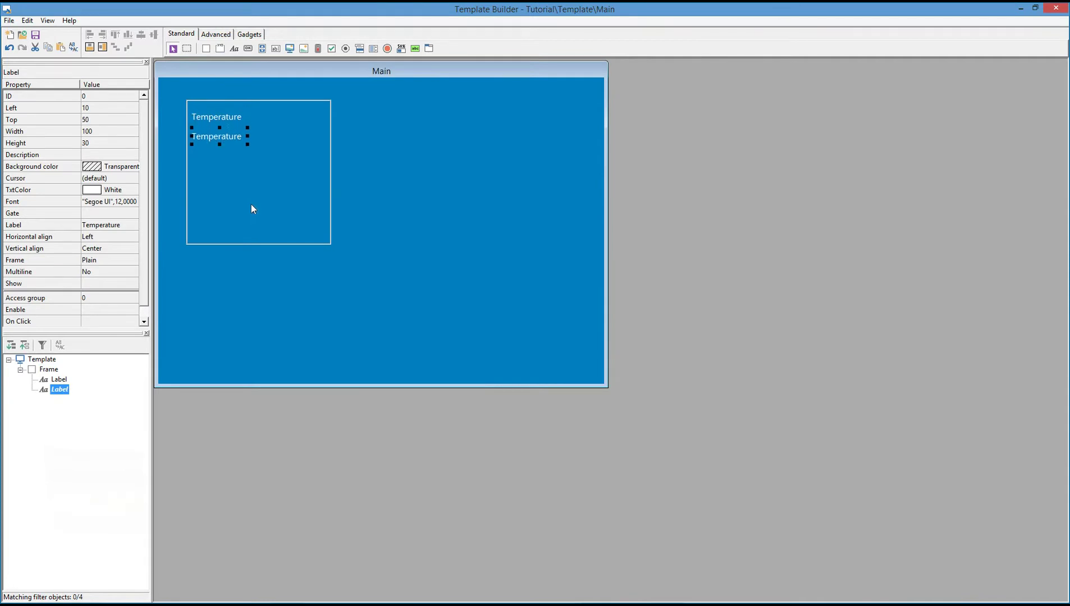
{"action": "left_click", "coordinate": [116, 224]}
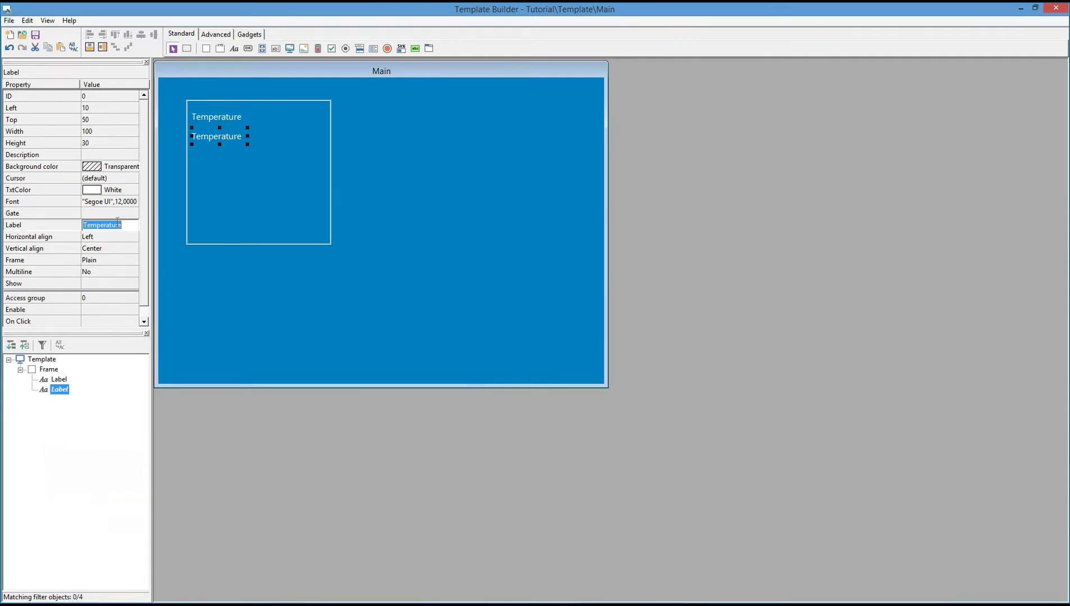
{"action": "double_click", "coordinate": [126, 225]}
{"action": "type", "text": "Setpoint"}
{"action": "key", "text": "Return"}
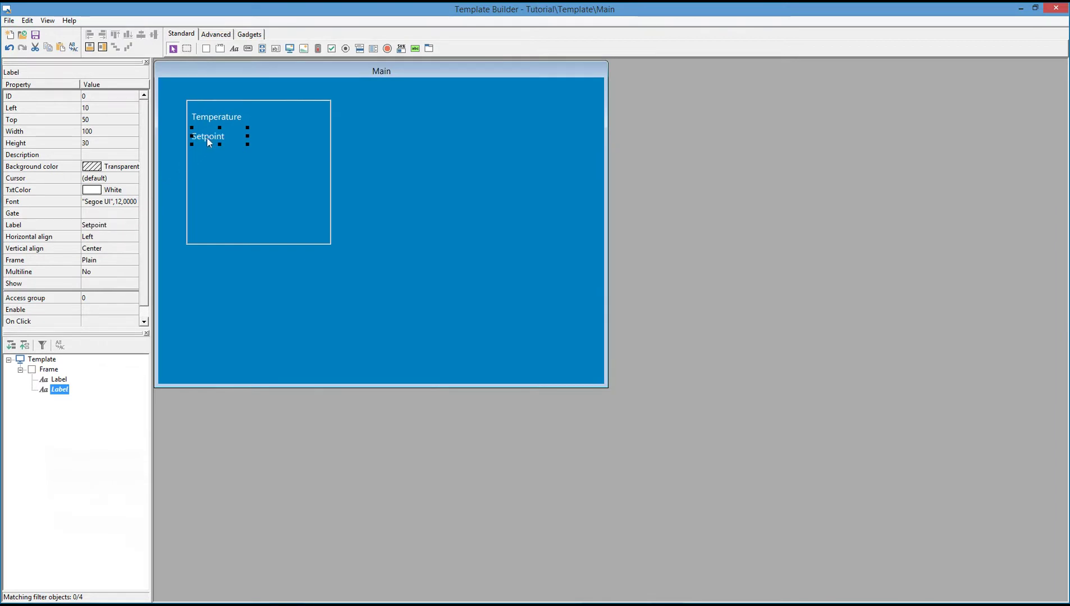
Paste another label copy below Setpoint and change its text to Power
{"action": "left_click", "coordinate": [220, 164]}
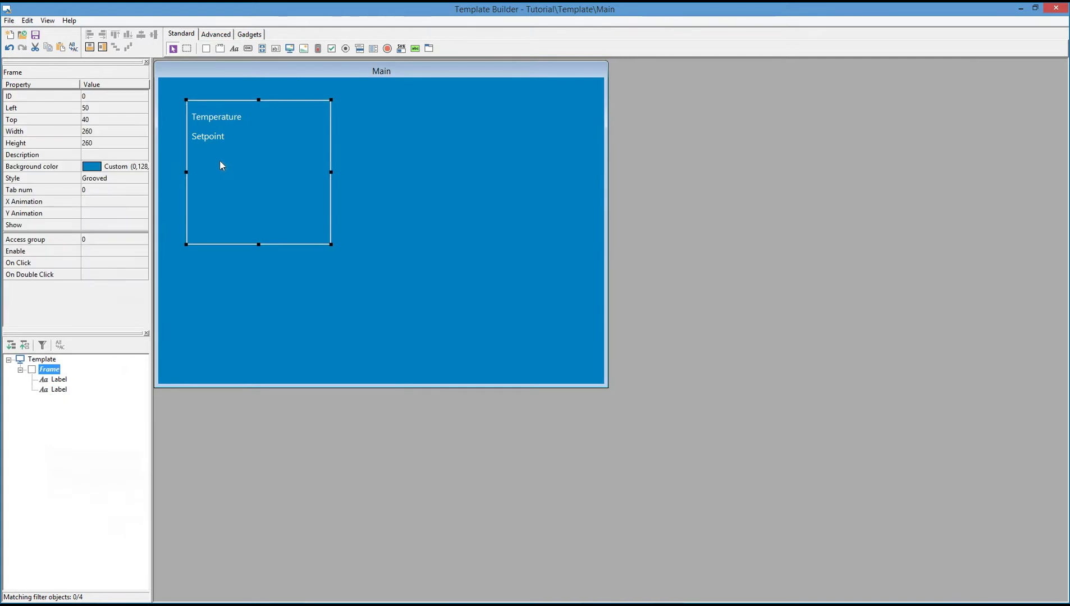
{"action": "key", "text": "ctrl+v"}
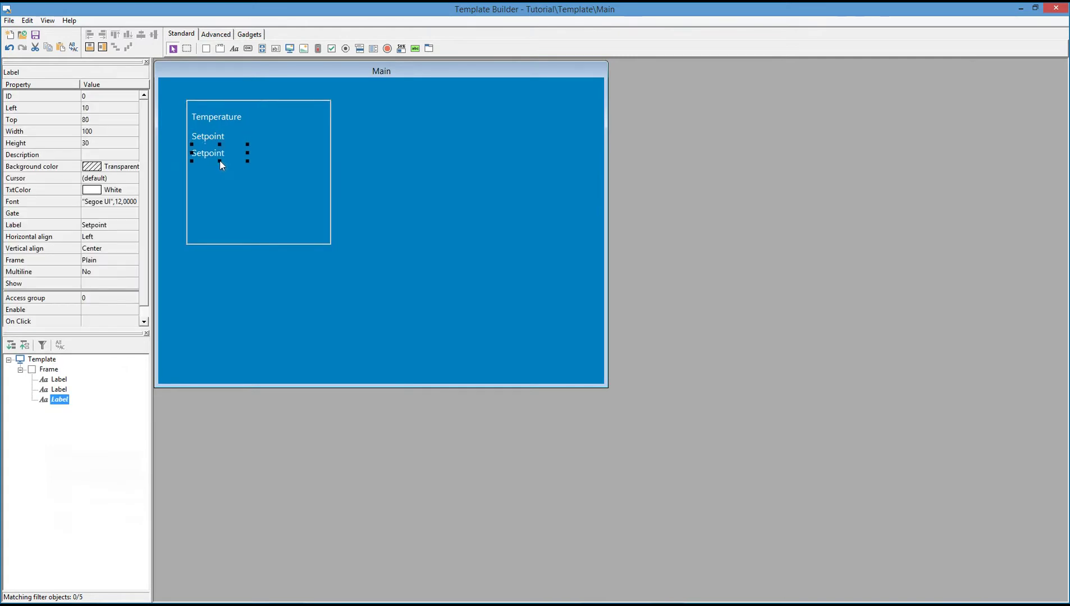
{"action": "left_click_drag", "start_coordinate": [220, 161], "coordinate": [220, 164]}
{"action": "left_click", "coordinate": [104, 225]}
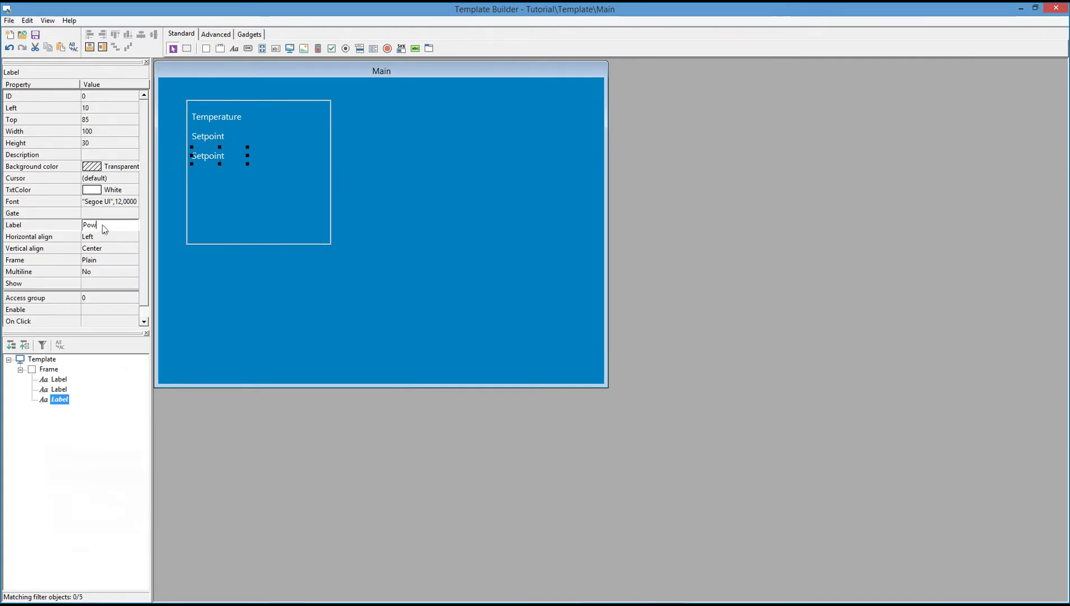
{"action": "type", "text": "Power"}
{"action": "left_click", "coordinate": [114, 247]}
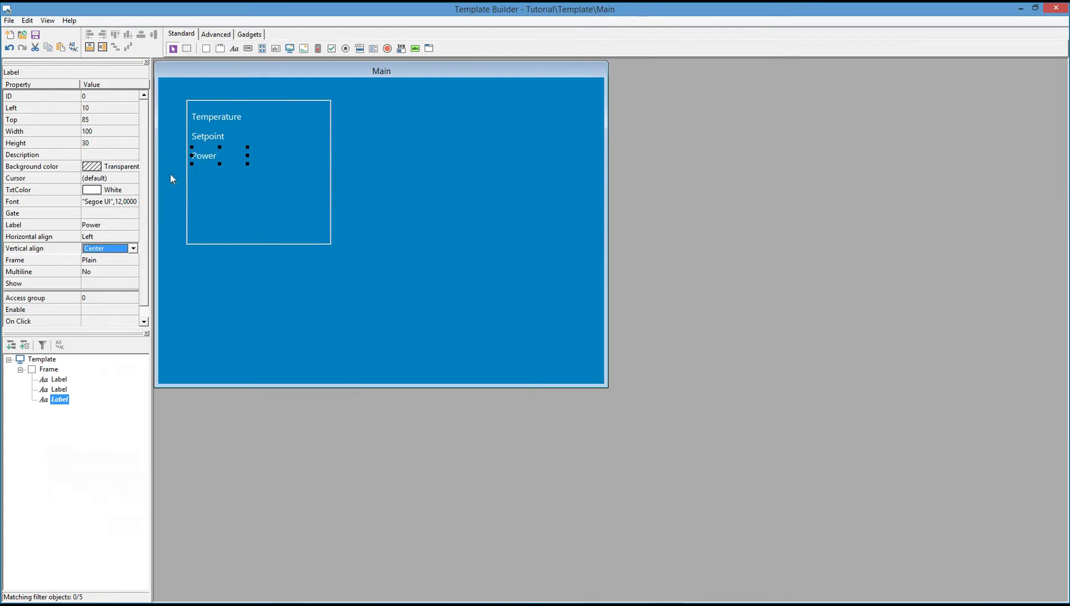
Paste a fourth label copy near the frame bottom and change its text to Automatico
{"action": "left_click", "coordinate": [220, 117]}
{"action": "left_click", "coordinate": [241, 192]}
{"action": "key", "text": "ctrl+v"}
{"action": "key", "text": "Down"}
{"action": "key", "text": "Down"}
{"action": "key", "text": "Down"}
{"action": "key", "text": "Down"}
{"action": "key", "text": "Down"}
{"action": "key", "text": "Down"}
{"action": "key", "text": "Down"}
{"action": "key", "text": "Down"}
{"action": "key", "text": "Down"}
{"action": "key", "text": "Down"}
{"action": "key", "text": "Down"}
{"action": "key", "text": "Down"}
{"action": "key", "text": "Down"}
{"action": "key", "text": "Down"}
{"action": "key", "text": "Down"}
{"action": "key", "text": "Down"}
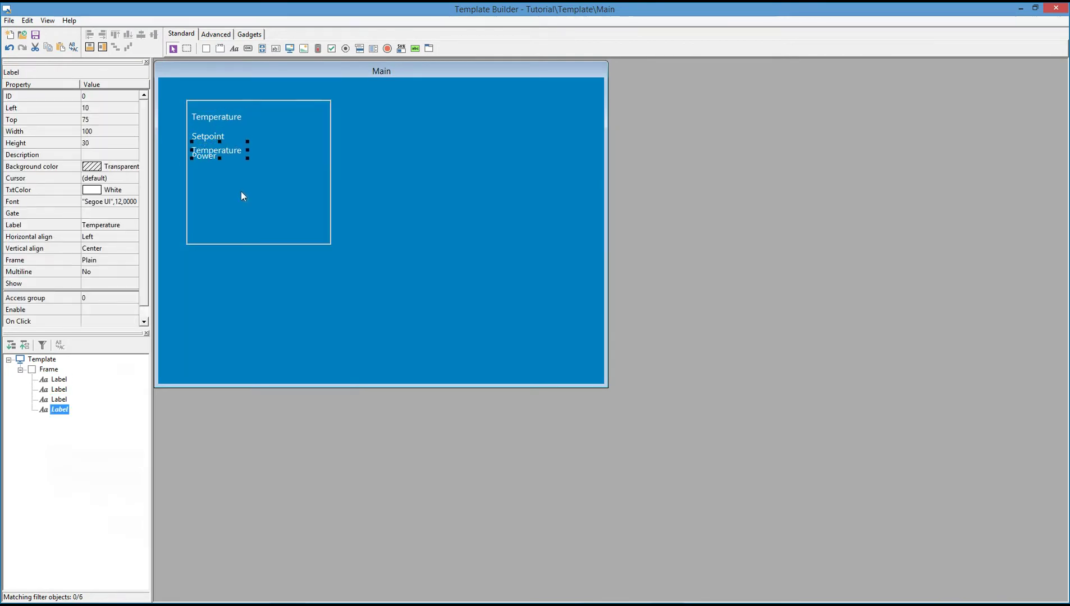
{"action": "key", "text": "Down"}
{"action": "key", "text": "Down"}
{"action": "key", "text": "Down"}
{"action": "key", "text": "Down"}
{"action": "key", "text": "Down"}
{"action": "key", "text": "Down"}
{"action": "key", "text": "Down"}
{"action": "key", "text": "Down"}
{"action": "key", "text": "Down"}
{"action": "key", "text": "Down"}
{"action": "key", "text": "Down"}
{"action": "key", "text": "Down"}
{"action": "key", "text": "Down"}
{"action": "key", "text": "Down"}
{"action": "key", "text": "Down"}
{"action": "key", "text": "Down"}
{"action": "key", "text": "Down"}
{"action": "key", "text": "Down"}
{"action": "key", "text": "Down"}
{"action": "key", "text": "Down"}
{"action": "key", "text": "Down"}
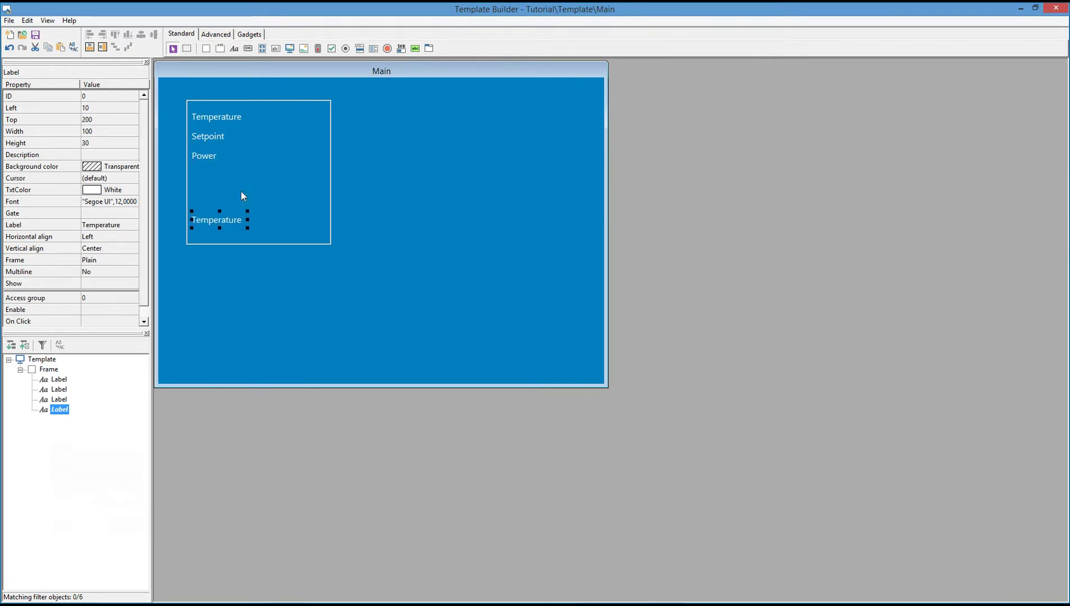
{"action": "left_click", "coordinate": [126, 225]}
{"action": "type", "text": "Automatic"}
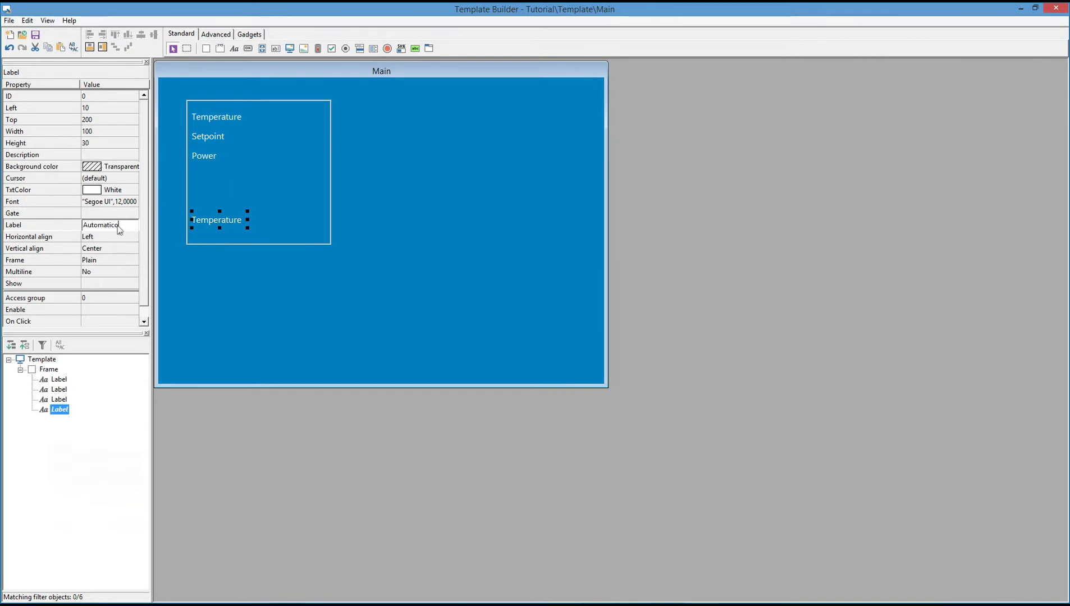
{"action": "left_click", "coordinate": [105, 238]}
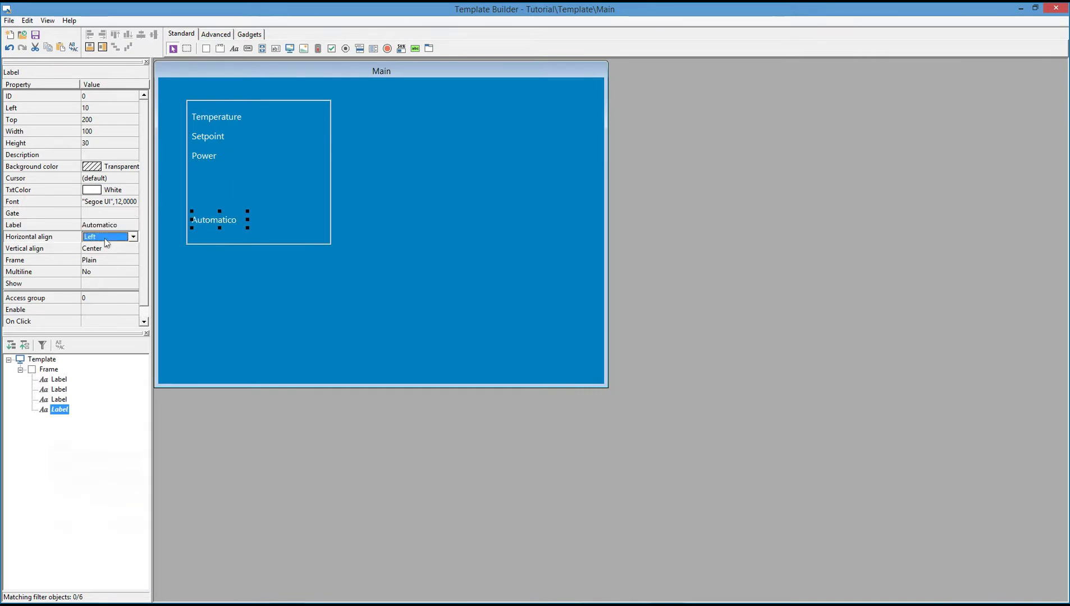
Add a label beside Temperature at left 110, top 15, sized 100 × 30
{"action": "left_click", "coordinate": [235, 49]}
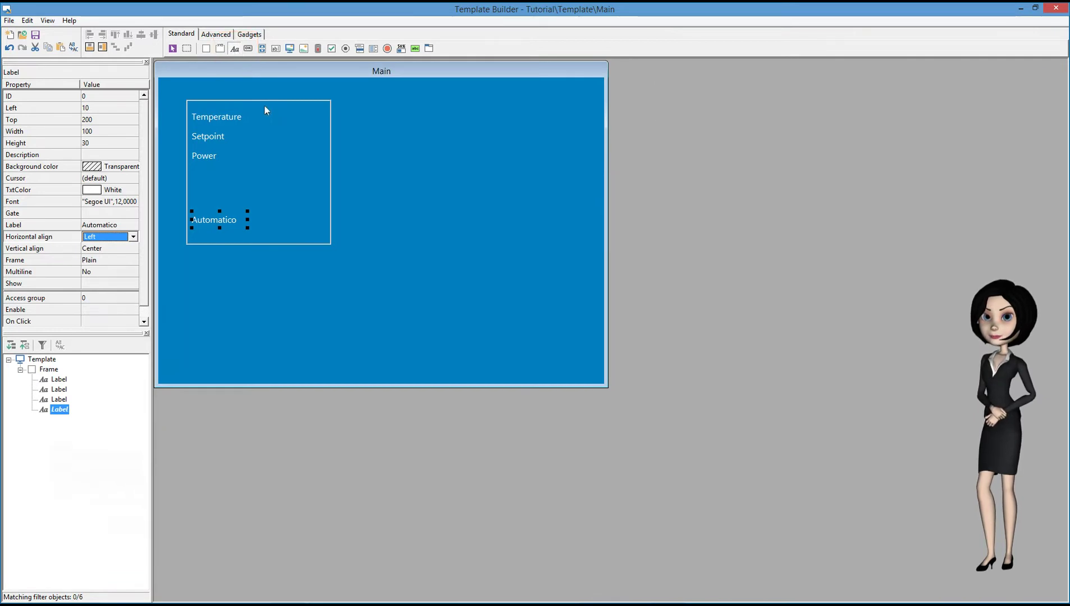
{"action": "left_click", "coordinate": [119, 109]}
{"action": "type", "text": "110"}
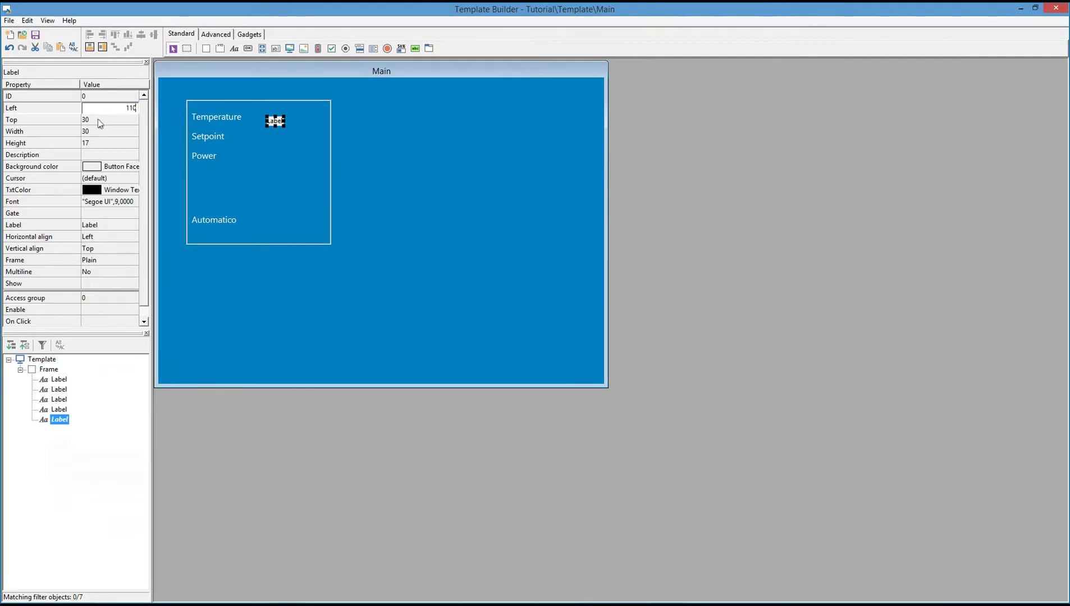
{"action": "left_click", "coordinate": [97, 119]}
{"action": "type", "text": "15"}
{"action": "left_click", "coordinate": [107, 130]}
{"action": "type", "text": "100"}
{"action": "left_click", "coordinate": [108, 141]}
{"action": "type", "text": "30"}
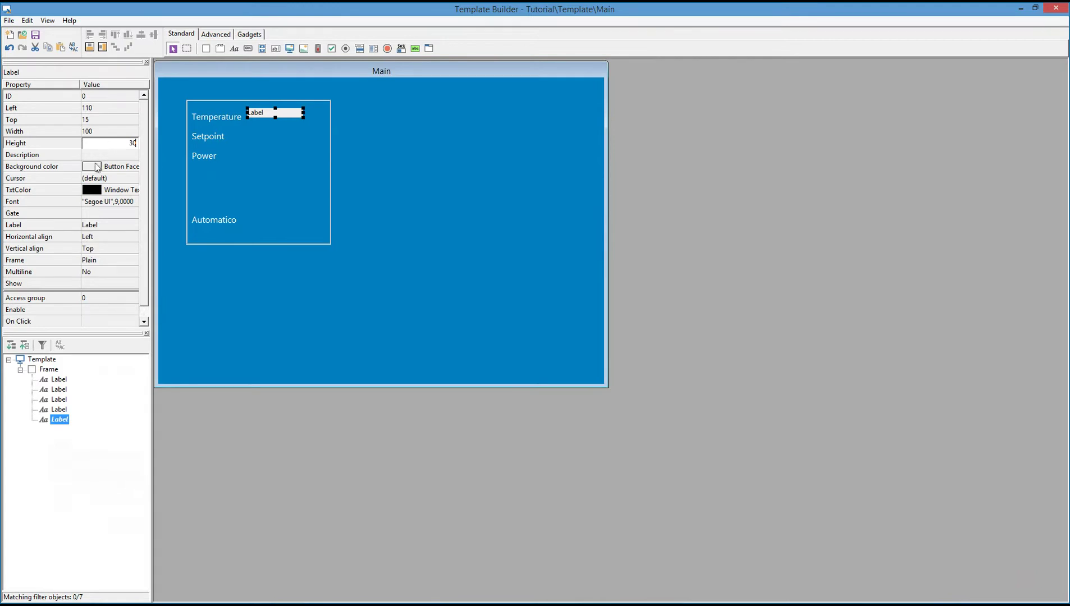
Give the new label a White background and a 12-point Segoe UI font
{"action": "left_click", "coordinate": [98, 168]}
{"action": "left_click", "coordinate": [133, 167]}
{"action": "scroll", "coordinate": [132, 209], "scroll_direction": "up", "scroll_amount": 3}
{"action": "left_click", "coordinate": [118, 224]}
{"action": "left_click", "coordinate": [133, 202]}
{"action": "left_click", "coordinate": [134, 201]}
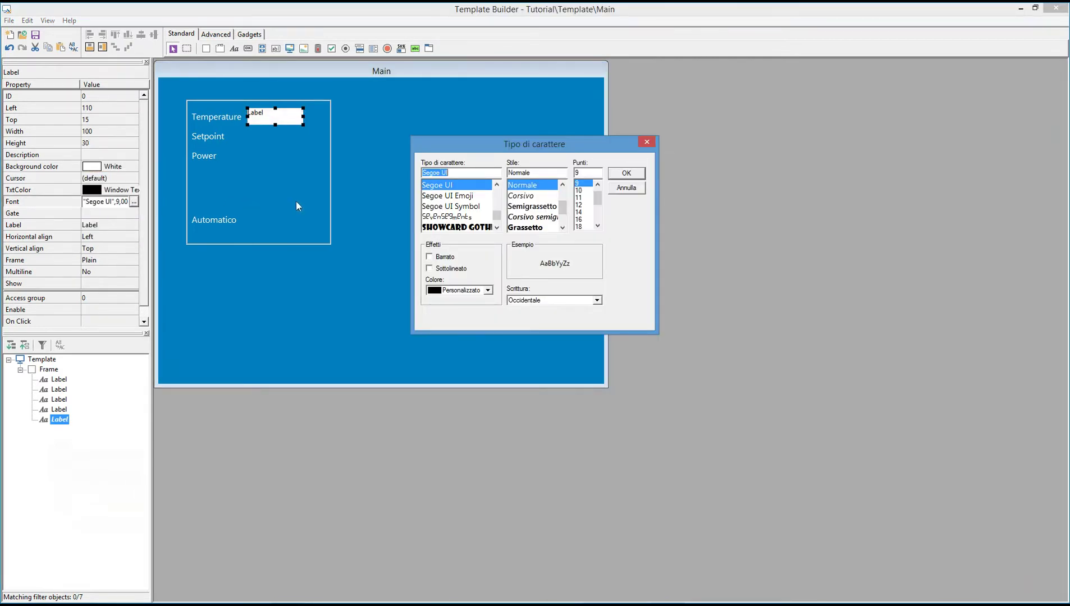
{"action": "left_click", "coordinate": [581, 205]}
{"action": "left_click", "coordinate": [626, 174]}
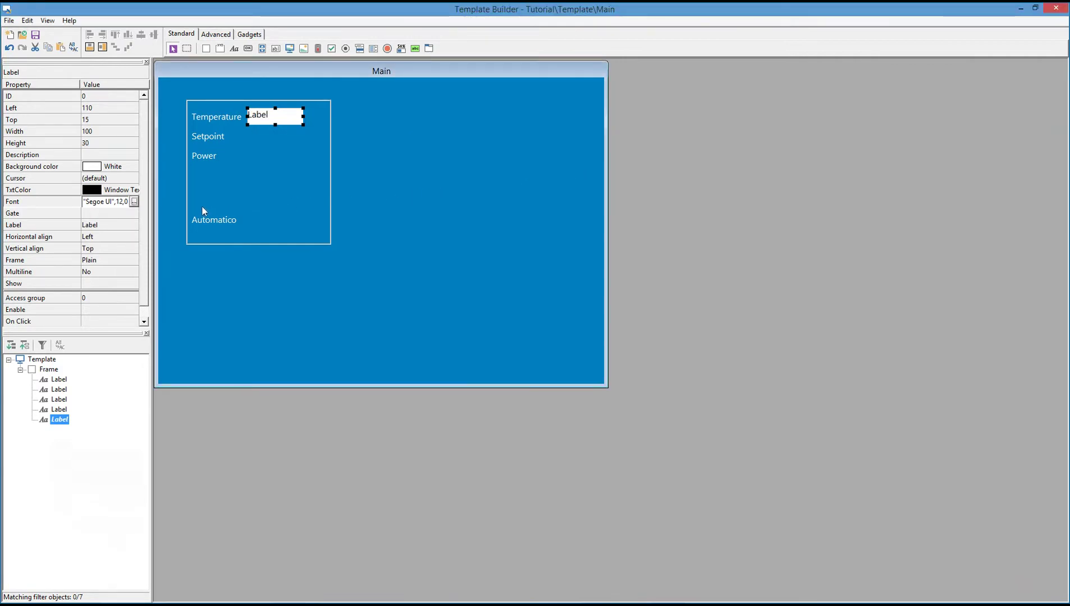
{"action": "left_click", "coordinate": [117, 214]}
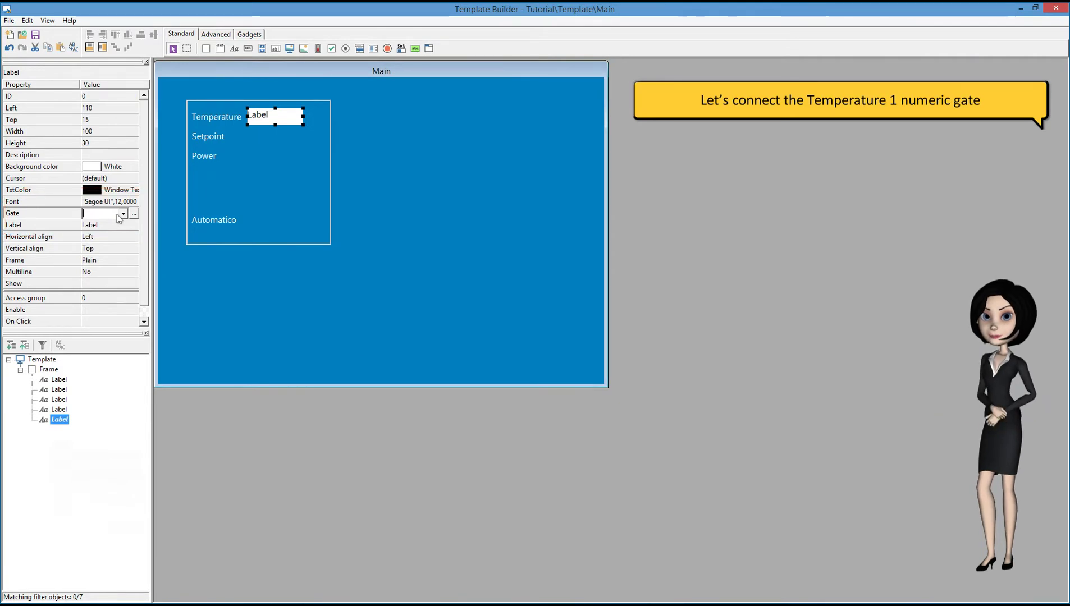
Bind the value label to the Temperature numeric gate via the template gates
{"action": "left_click", "coordinate": [133, 215]}
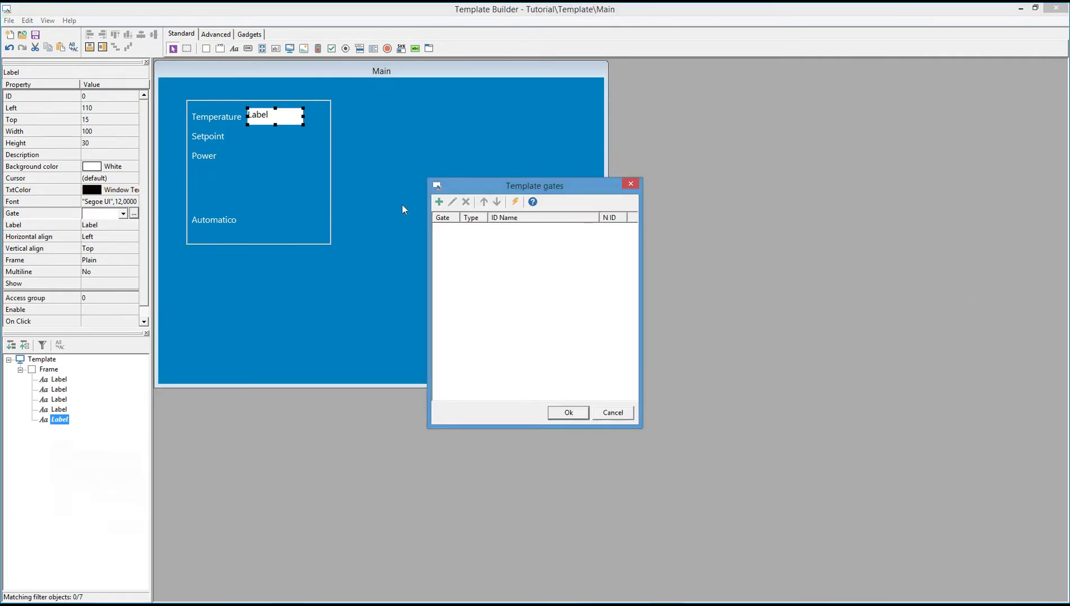
{"action": "left_click", "coordinate": [439, 201]}
{"action": "left_click", "coordinate": [417, 219]}
{"action": "left_click", "coordinate": [402, 232]}
{"action": "left_click", "coordinate": [391, 248]}
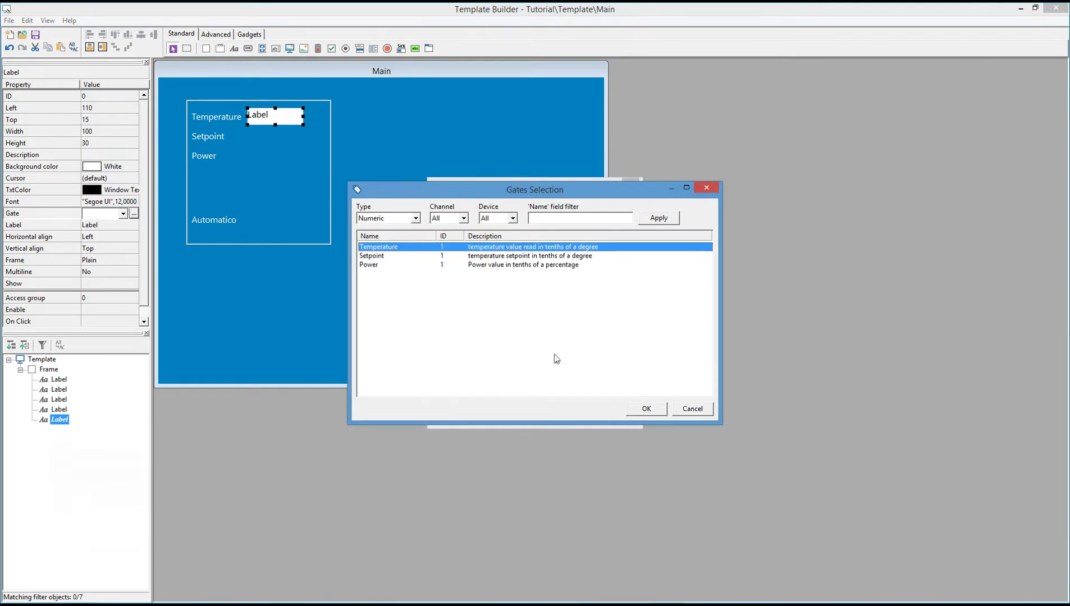
{"action": "left_click", "coordinate": [644, 408]}
{"action": "left_click", "coordinate": [569, 411]}
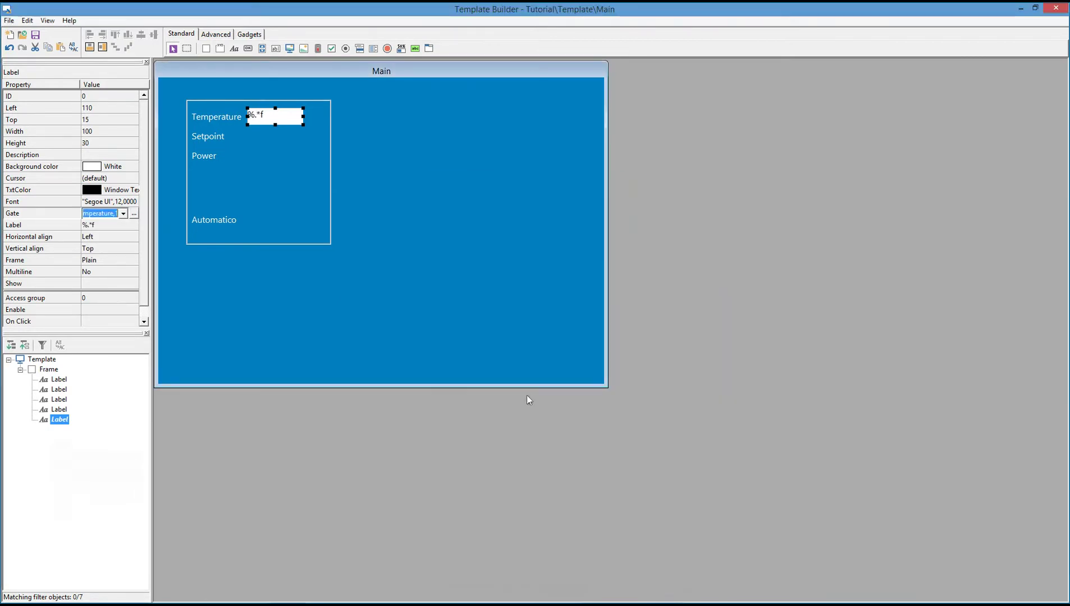
Centre the label vertically, set its text to '%.*f °C', and place an Edit field beside Setpoint
{"action": "left_click", "coordinate": [125, 249]}
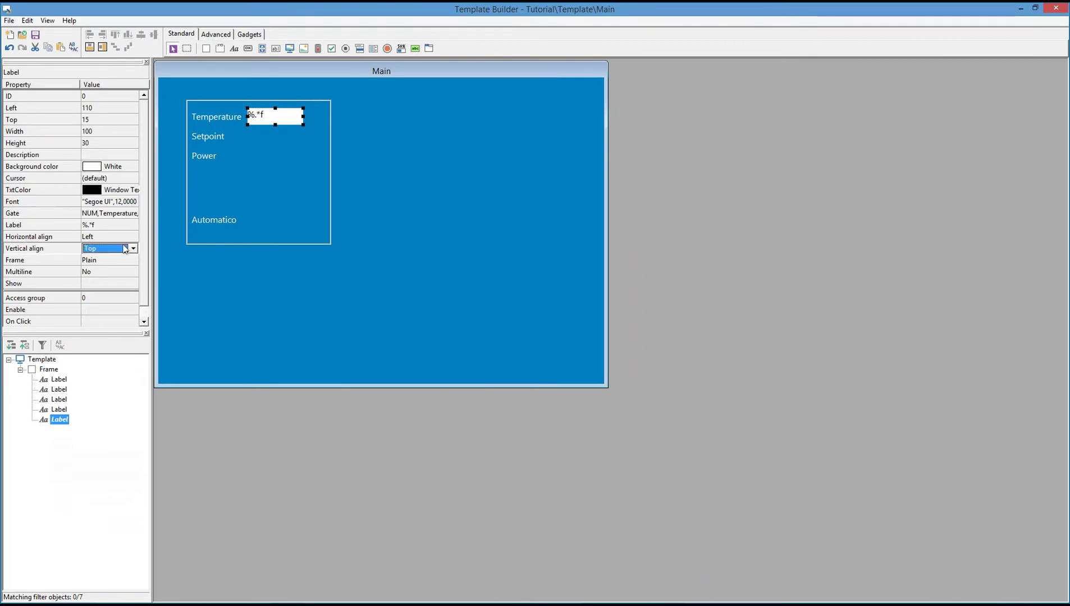
{"action": "left_click", "coordinate": [132, 248]}
{"action": "left_click", "coordinate": [118, 265]}
{"action": "left_click", "coordinate": [122, 229]}
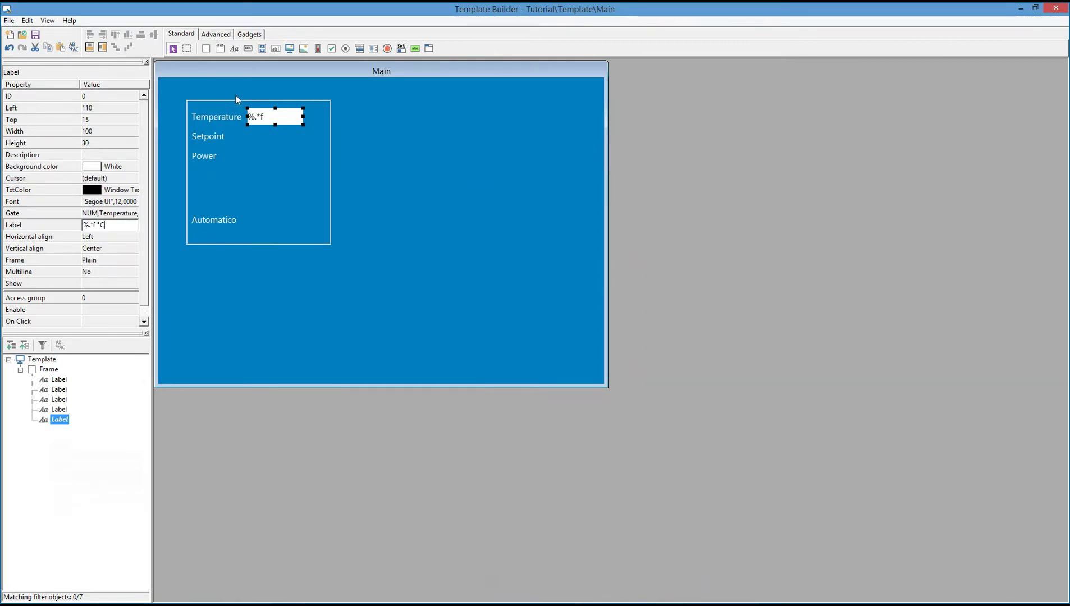
{"action": "left_click", "coordinate": [276, 48]}
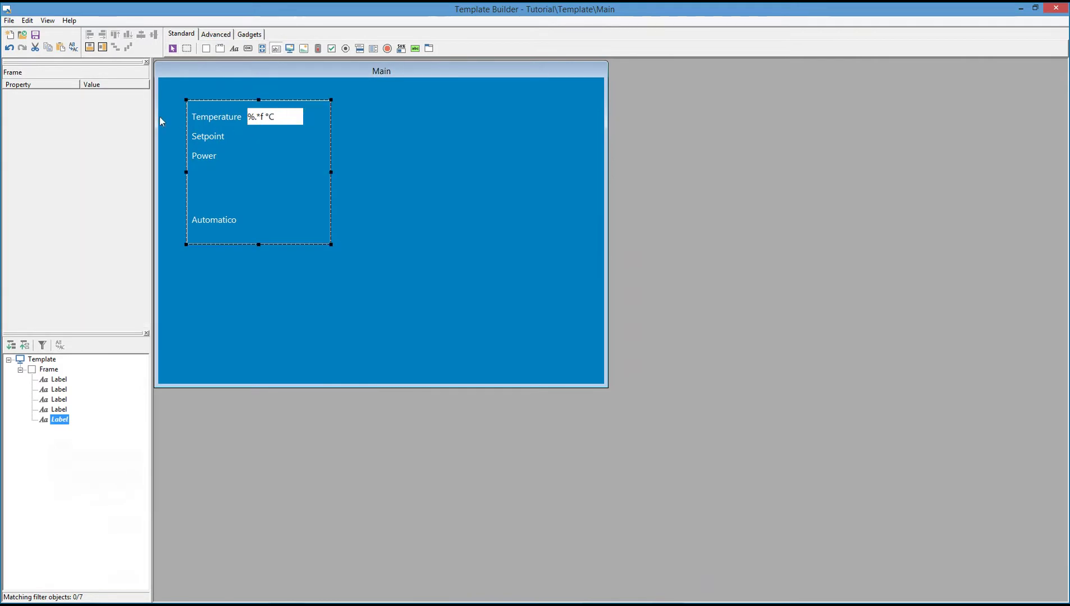
{"action": "left_click", "coordinate": [253, 138]}
{"action": "left_click", "coordinate": [105, 107]}
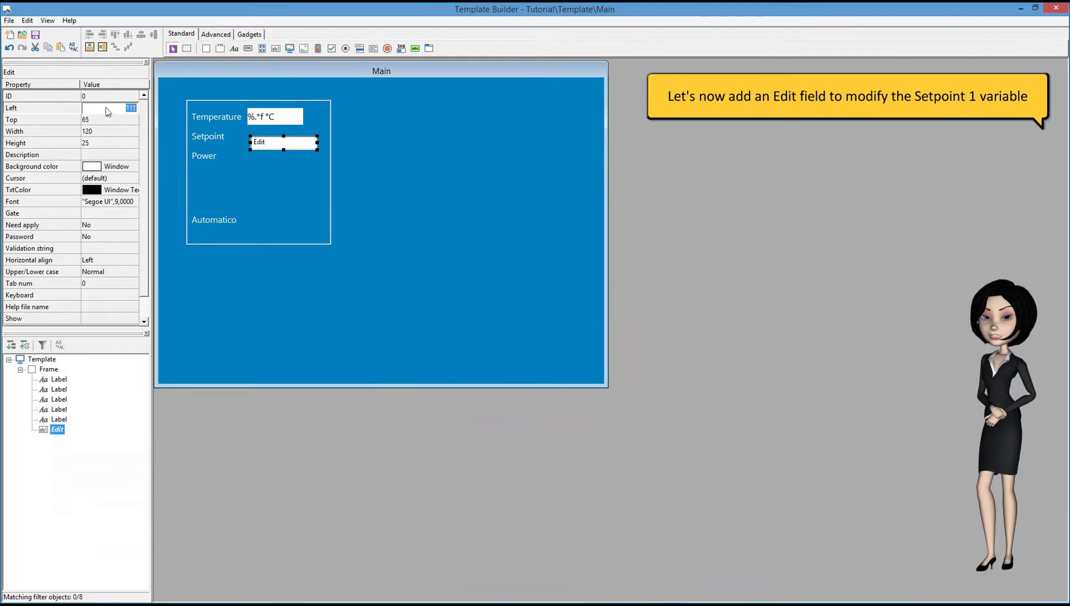
Place the Setpoint edit field at left 110, top 50, sized 100 × 30
{"action": "type", "text": "110"}
{"action": "left_click", "coordinate": [102, 122]}
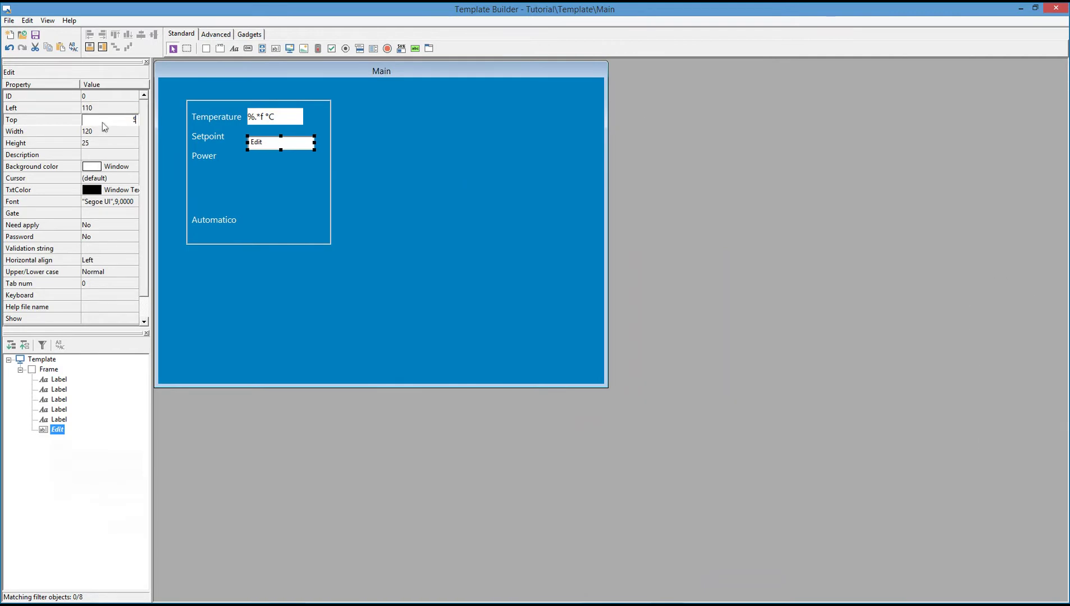
{"action": "type", "text": "50"}
{"action": "left_click", "coordinate": [106, 131]}
{"action": "type", "text": "100"}
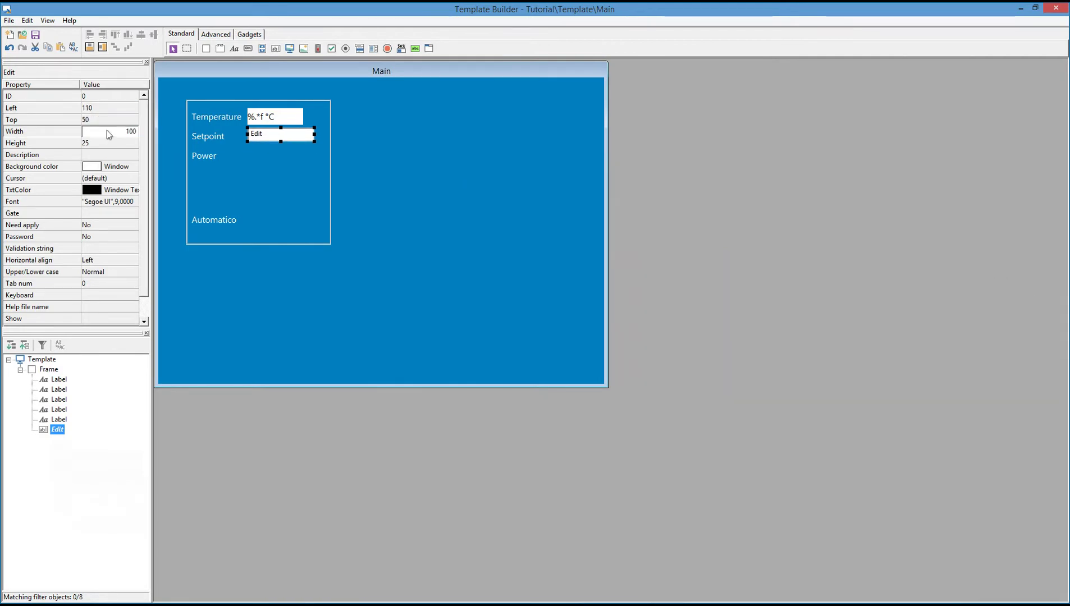
{"action": "left_click", "coordinate": [114, 143]}
{"action": "type", "text": "30"}
{"action": "left_click", "coordinate": [112, 156]}
Set the edit field's font to Segoe UI 12
{"action": "left_click", "coordinate": [119, 207]}
{"action": "left_click", "coordinate": [135, 203]}
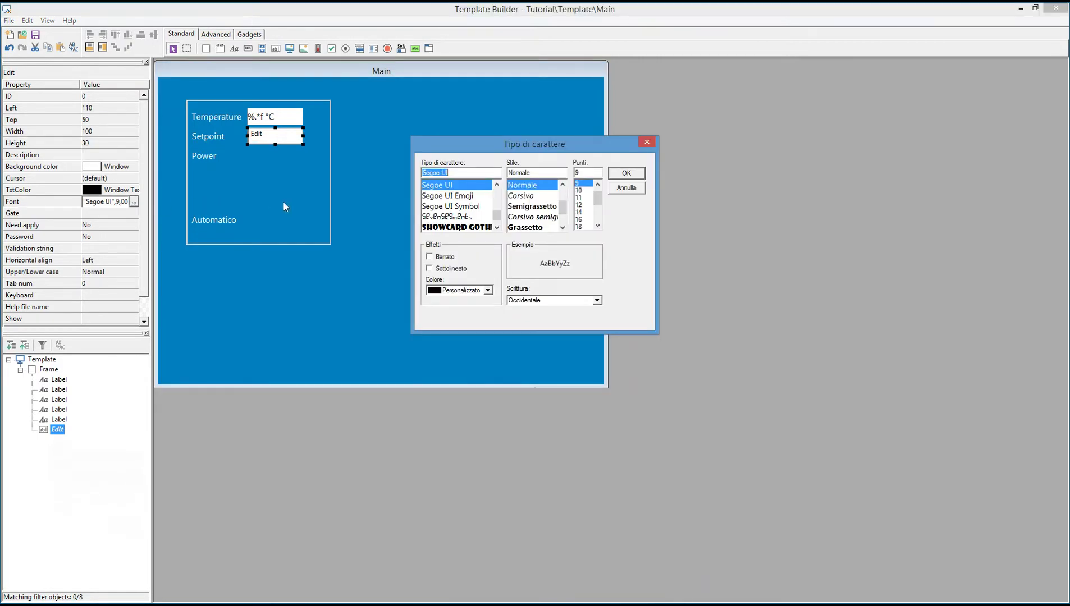
{"action": "left_click", "coordinate": [580, 204]}
{"action": "left_click", "coordinate": [626, 174]}
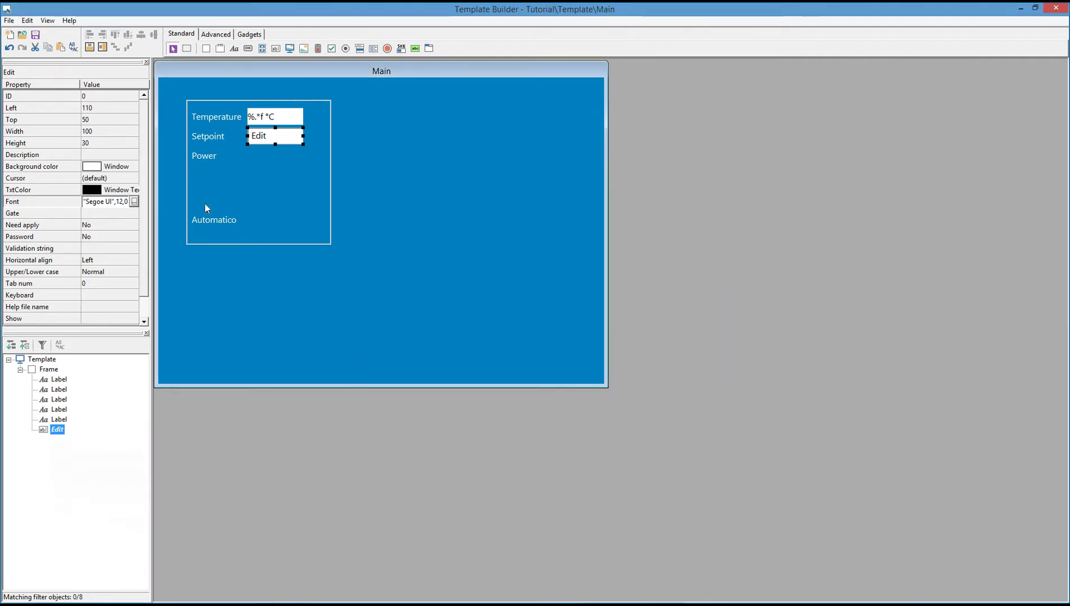
{"action": "left_click", "coordinate": [119, 214]}
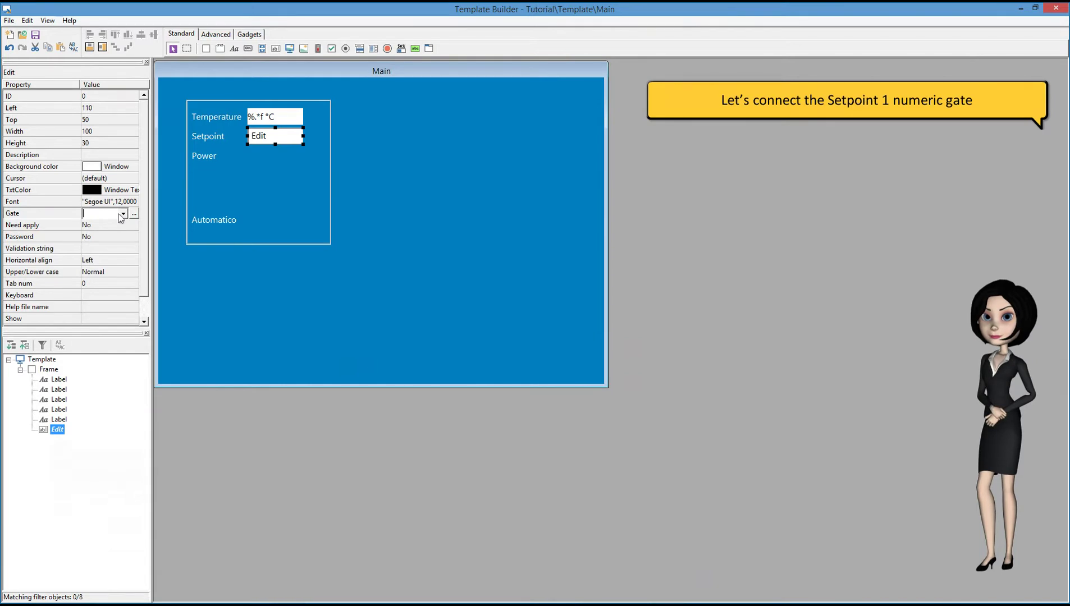
Add the Setpoint numeric gate to the template gates and bind the edit field to it
{"action": "left_click", "coordinate": [133, 214]}
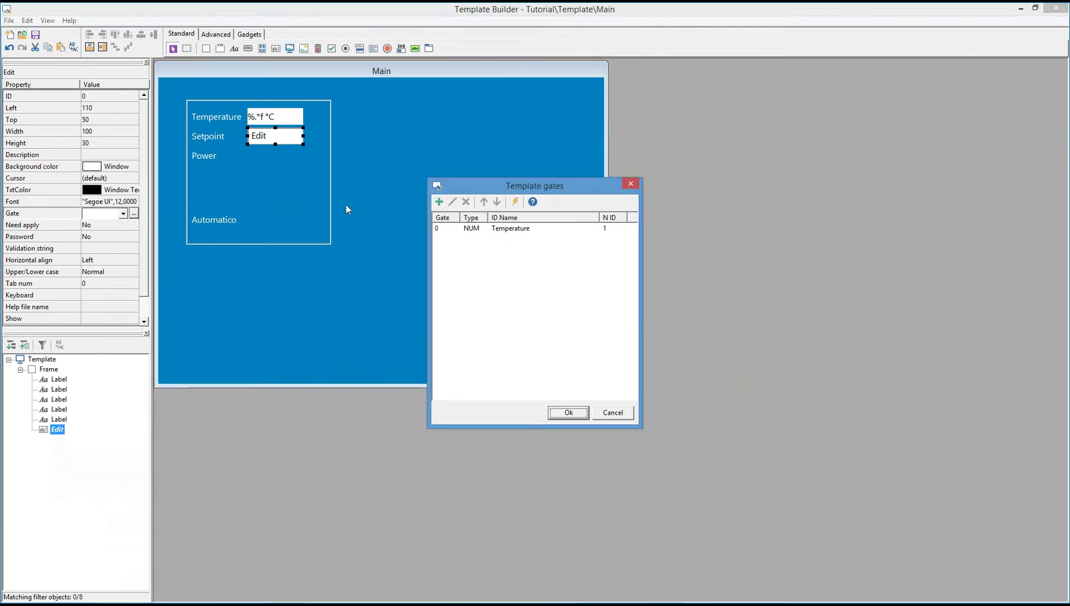
{"action": "left_click", "coordinate": [439, 202]}
{"action": "left_click", "coordinate": [416, 219]}
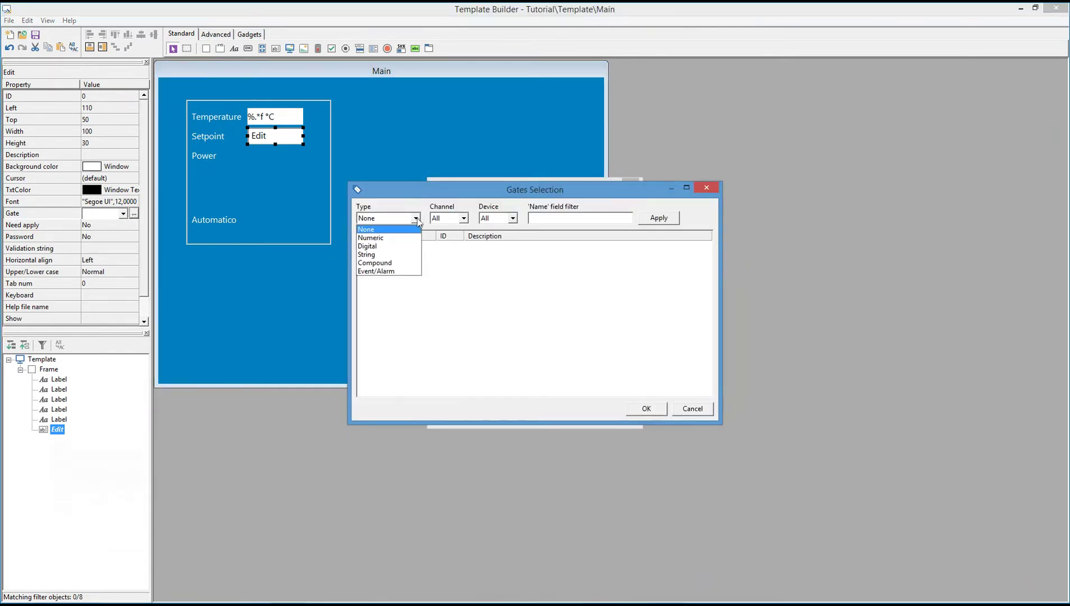
{"action": "left_click", "coordinate": [391, 238]}
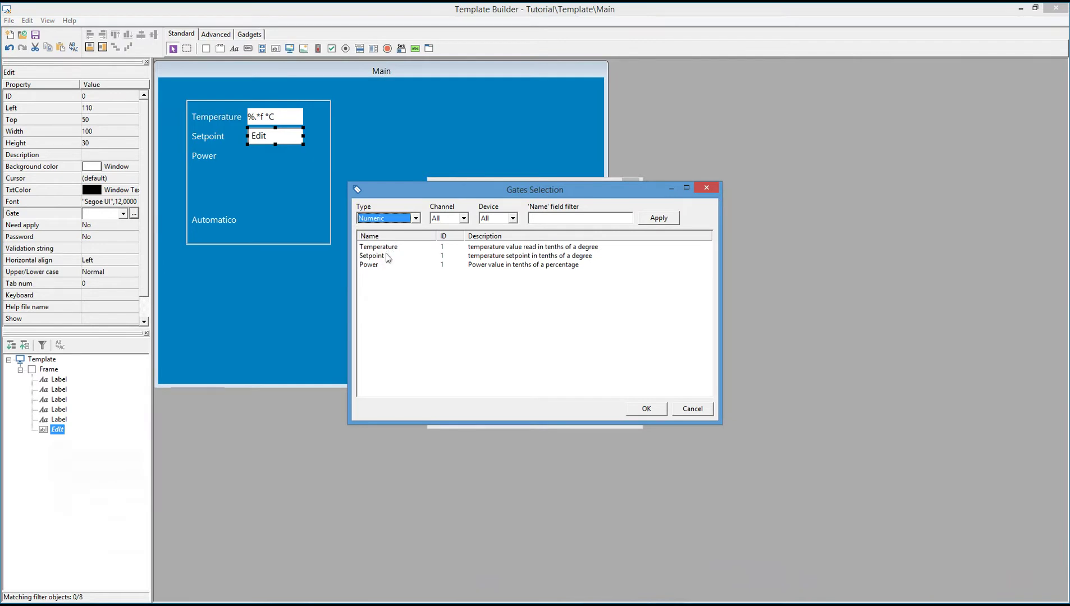
{"action": "double_click", "coordinate": [387, 257]}
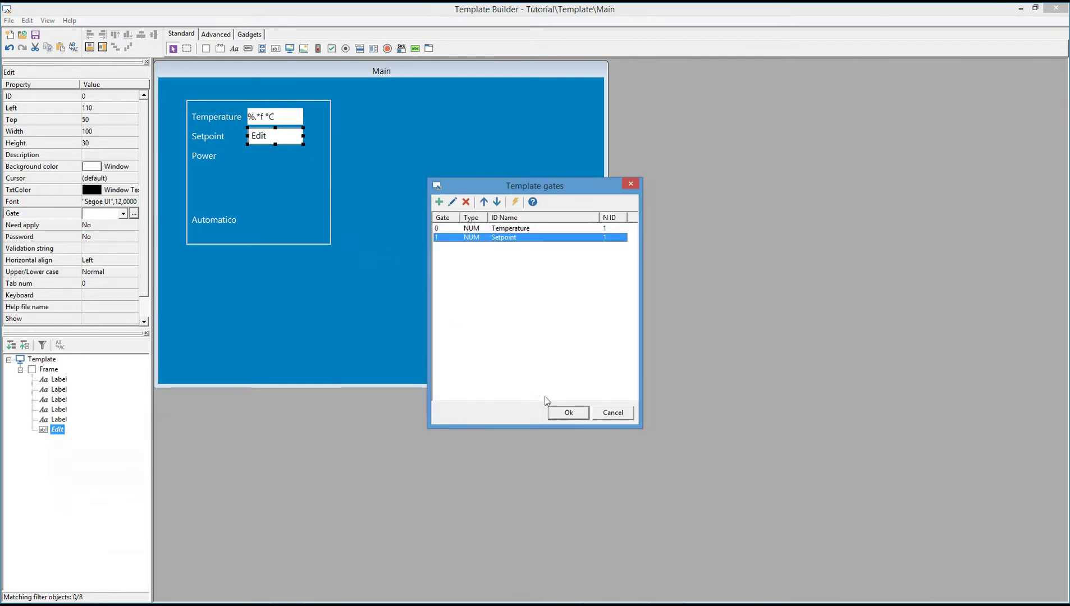
{"action": "left_click", "coordinate": [563, 412]}
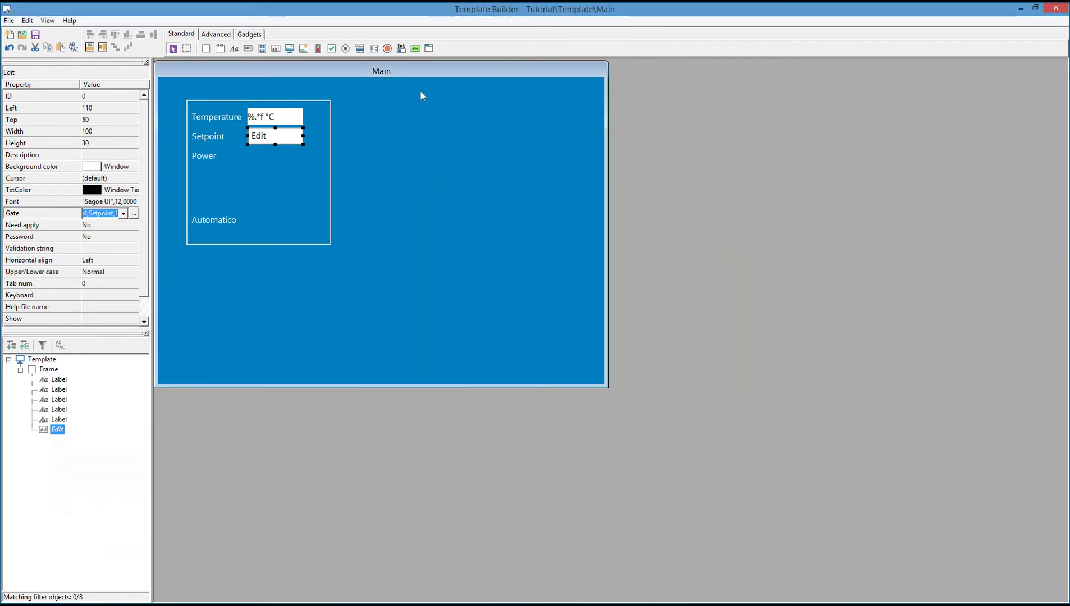
Insert a gauge in the Power row at top 85 with width 100
{"action": "left_click", "coordinate": [400, 50]}
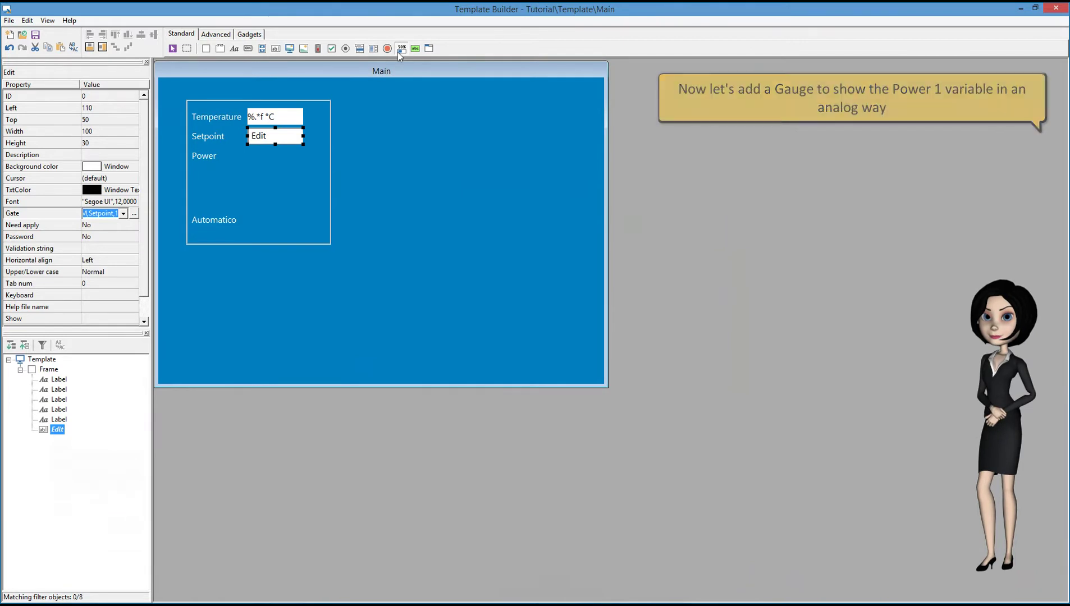
{"action": "left_click", "coordinate": [250, 153]}
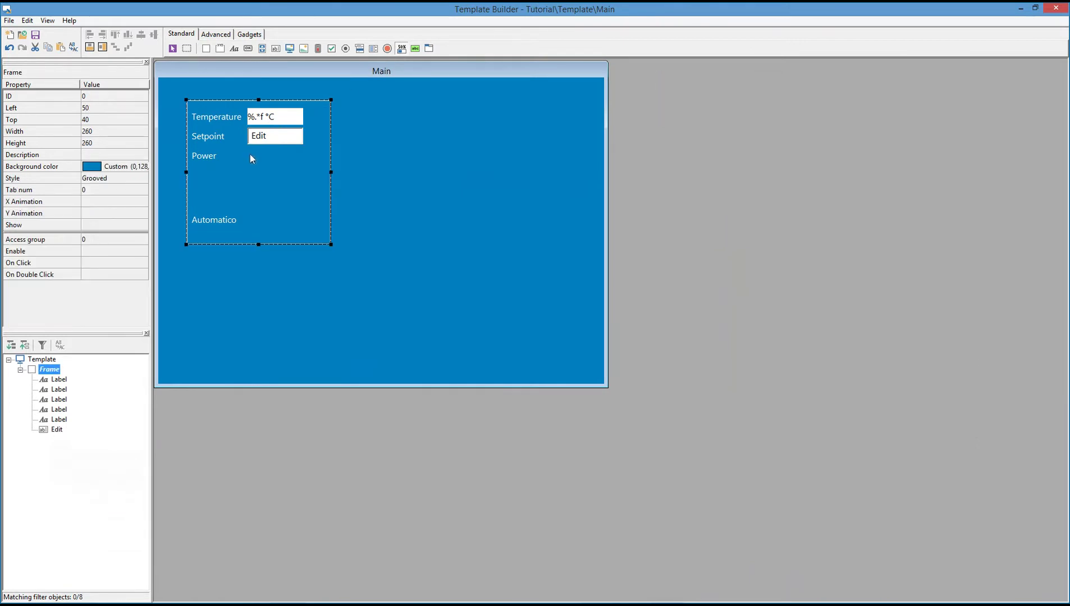
{"action": "left_click", "coordinate": [107, 116]}
{"action": "type", "text": "85"}
{"action": "left_click", "coordinate": [103, 134]}
{"action": "type", "text": "100"}
{"action": "left_click", "coordinate": [121, 141]}
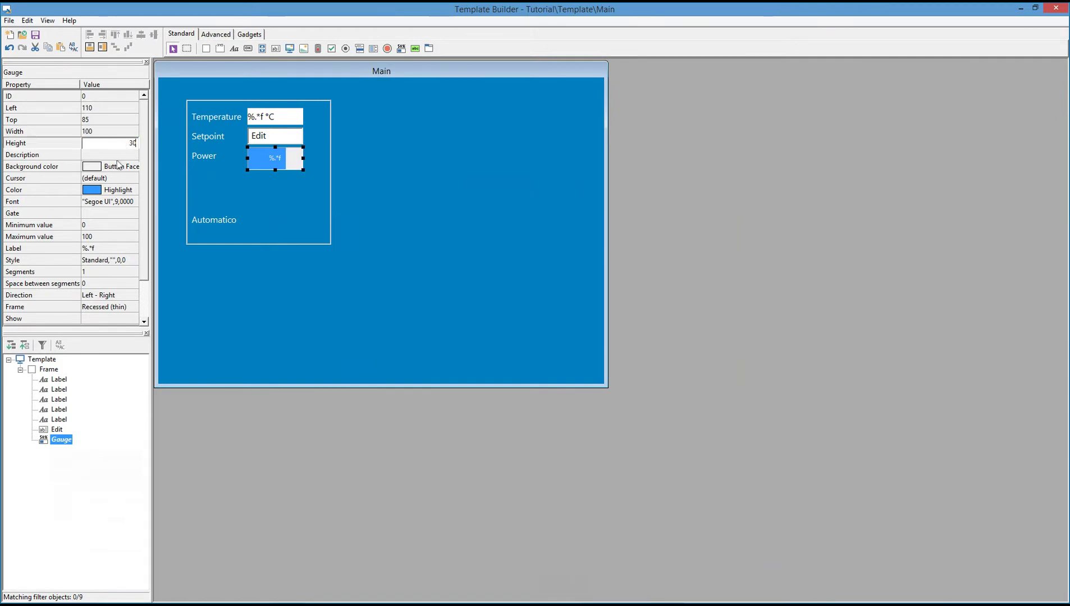
Link the gauge to the numeric Power gate, added to the template gates
{"action": "left_click", "coordinate": [100, 209]}
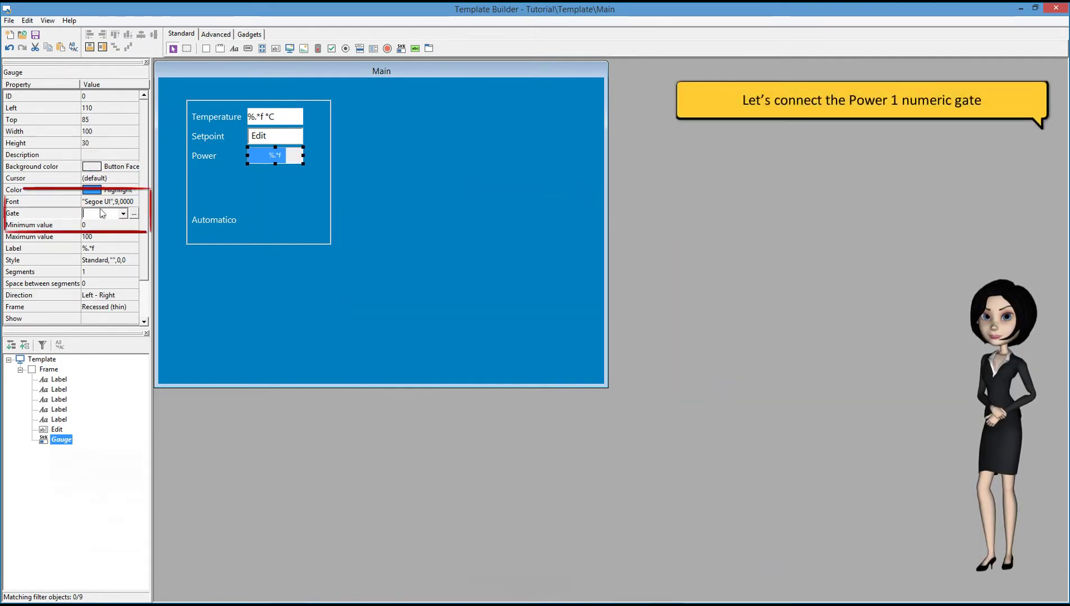
{"action": "left_click", "coordinate": [134, 214]}
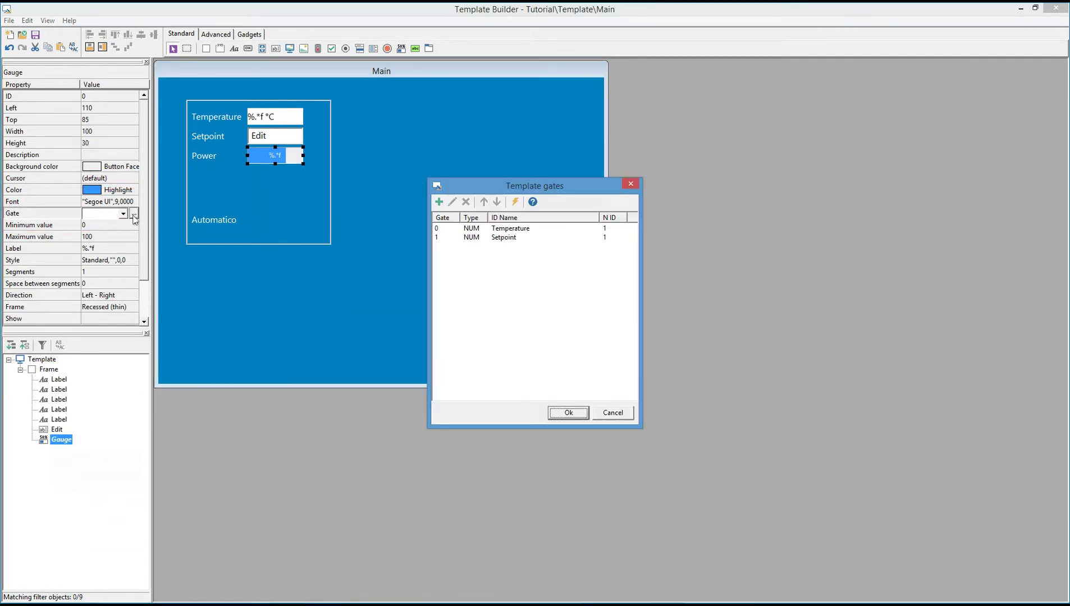
{"action": "left_click", "coordinate": [440, 202]}
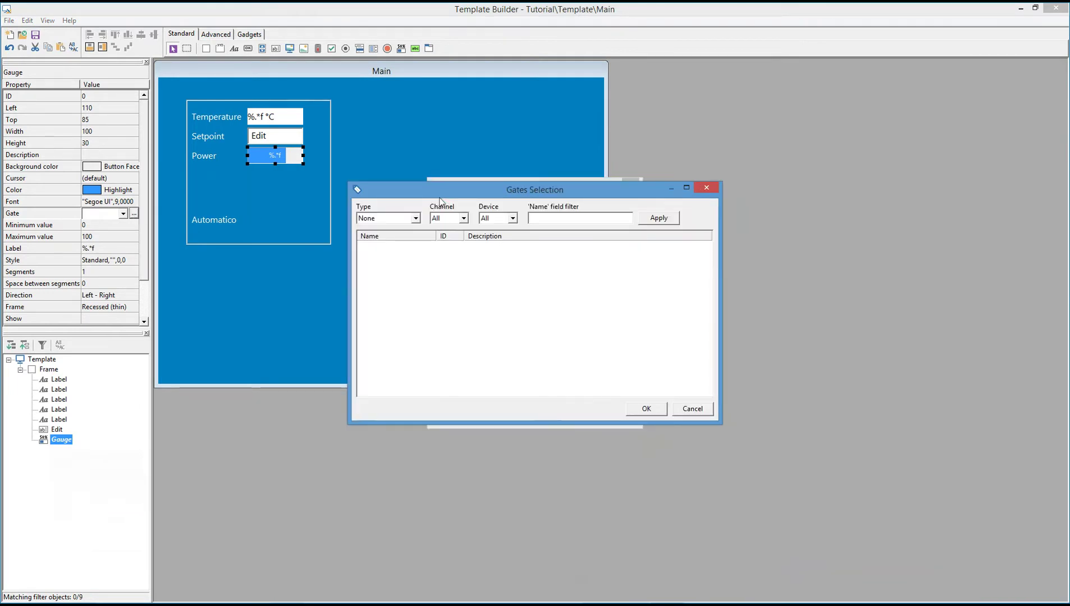
{"action": "left_click", "coordinate": [415, 218]}
{"action": "left_click", "coordinate": [393, 238]}
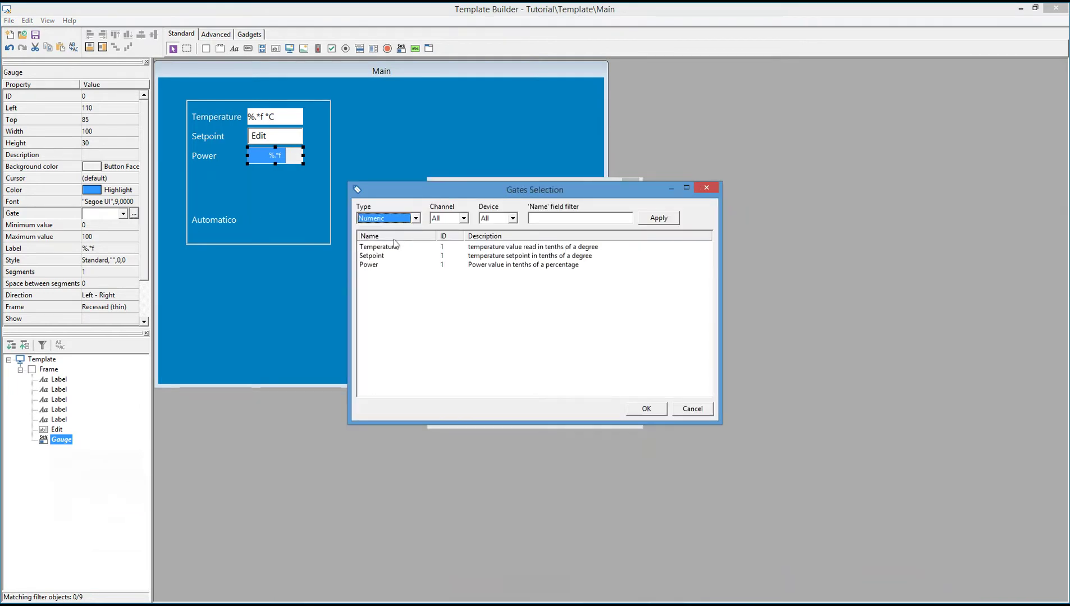
{"action": "double_click", "coordinate": [376, 264]}
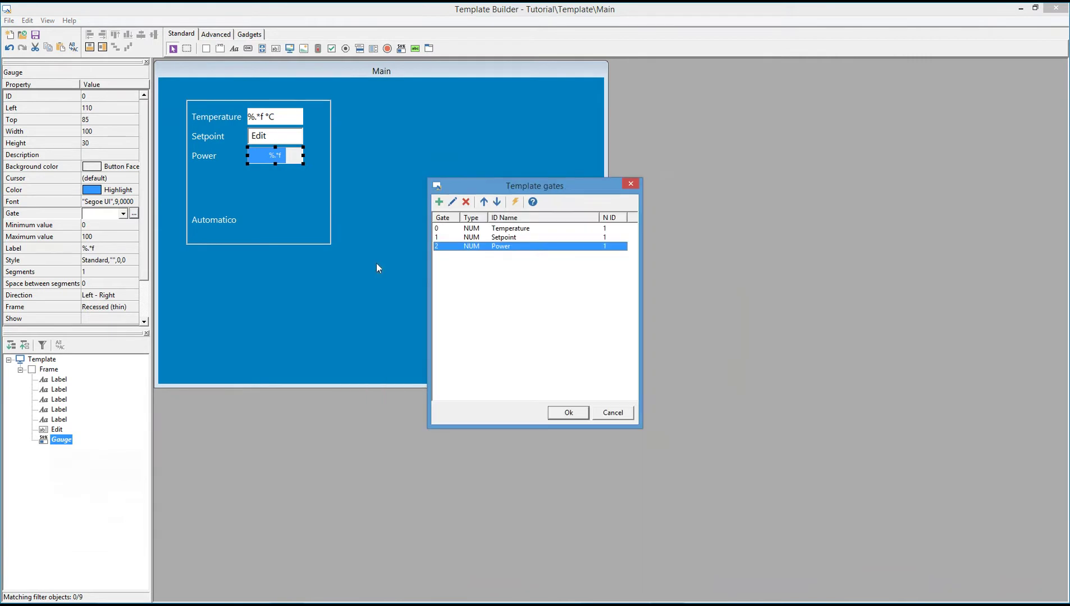
{"action": "left_click", "coordinate": [552, 410]}
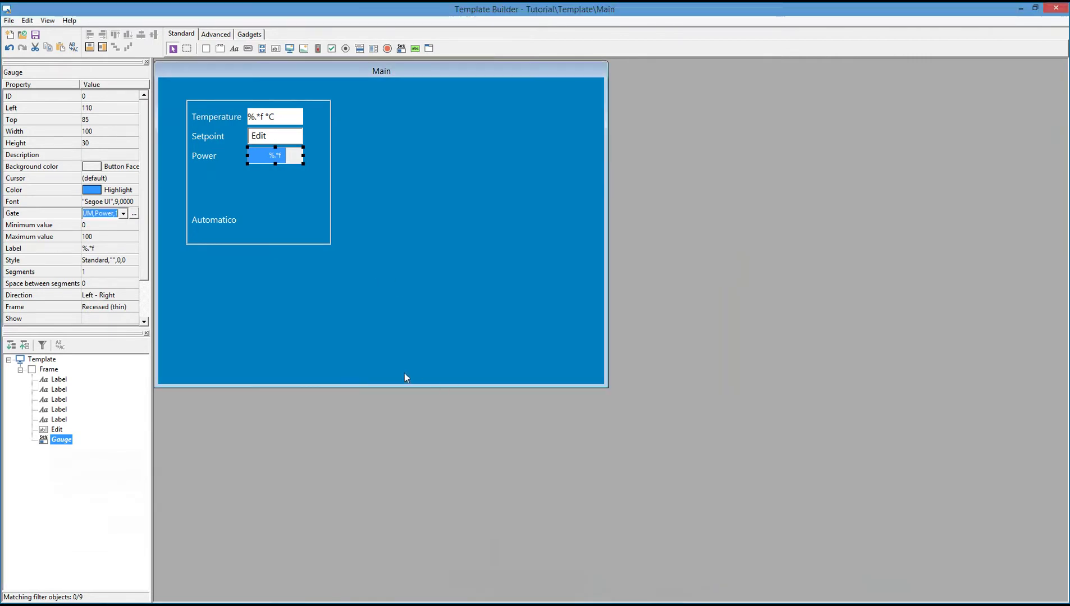
Give the gauge a Grooved frame
{"action": "left_click", "coordinate": [129, 307]}
{"action": "left_click", "coordinate": [133, 307]}
{"action": "left_click", "coordinate": [124, 357]}
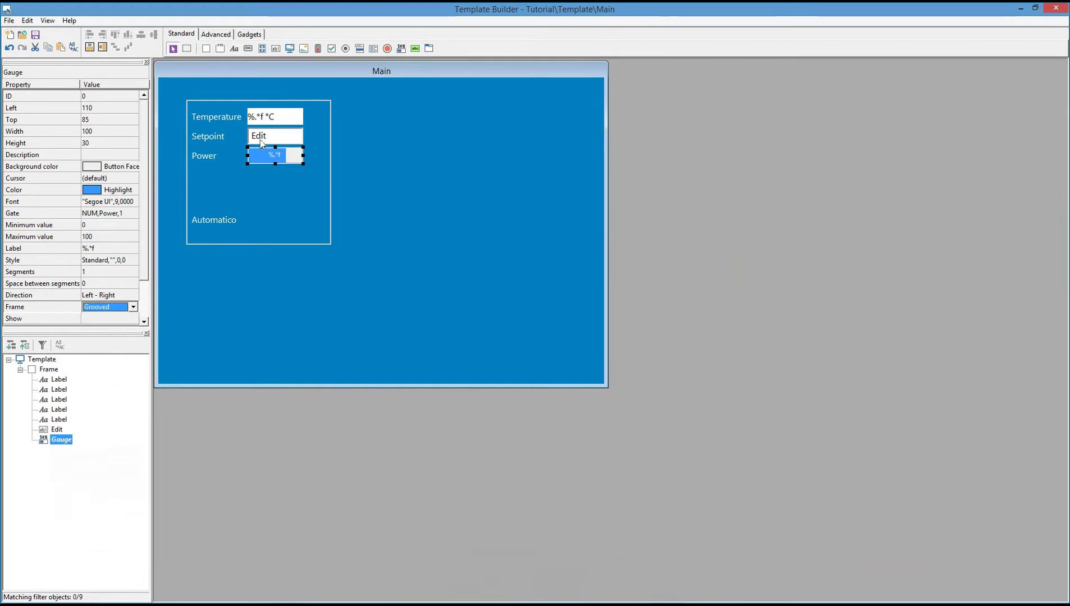
Insert a switch beside Automatico using image resource 92 with preserved aspect ratio
{"action": "left_click", "coordinate": [318, 49]}
{"action": "left_click", "coordinate": [261, 220]}
{"action": "left_click", "coordinate": [261, 217]}
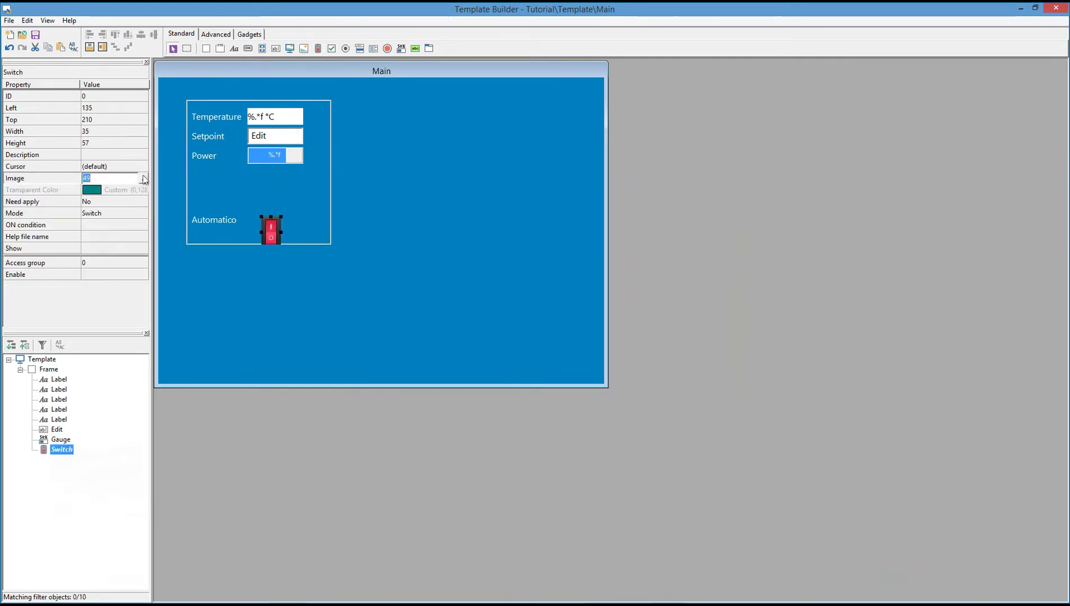
{"action": "left_click", "coordinate": [144, 178]}
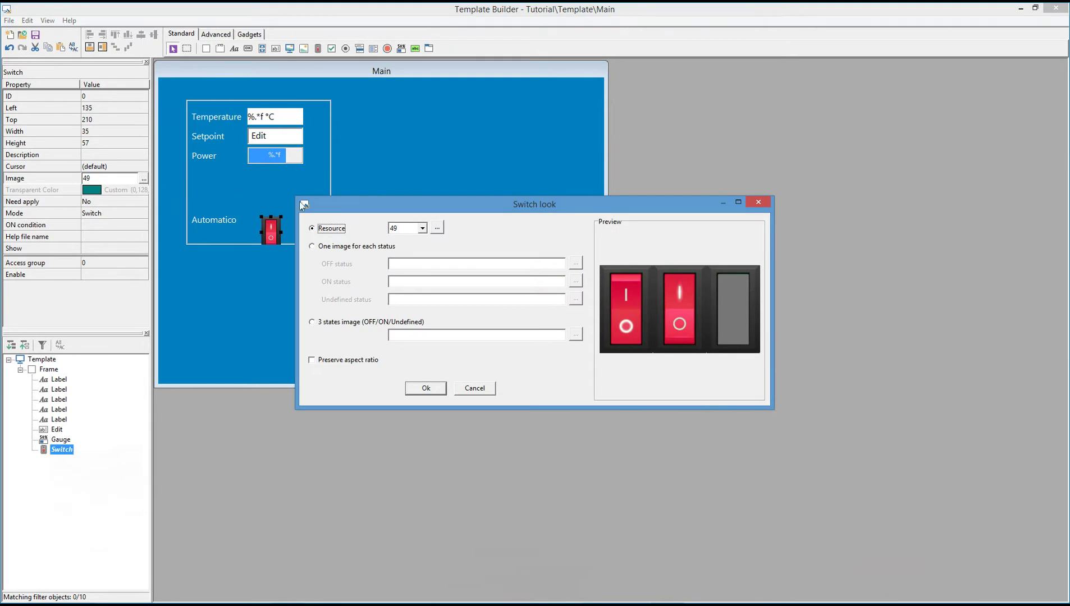
{"action": "left_click", "coordinate": [438, 228]}
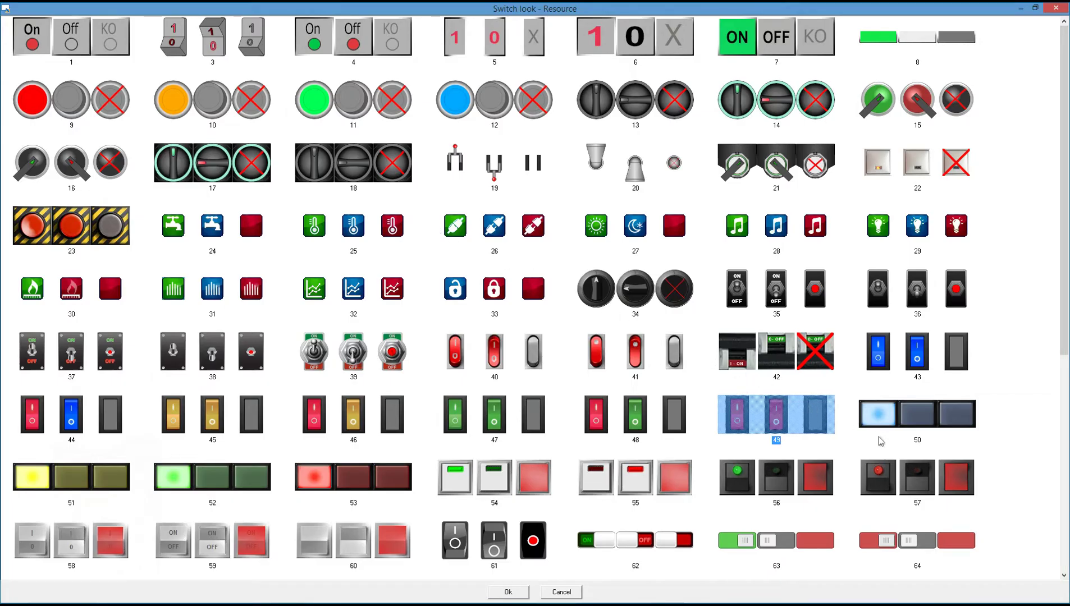
{"action": "left_click", "coordinate": [1065, 530]}
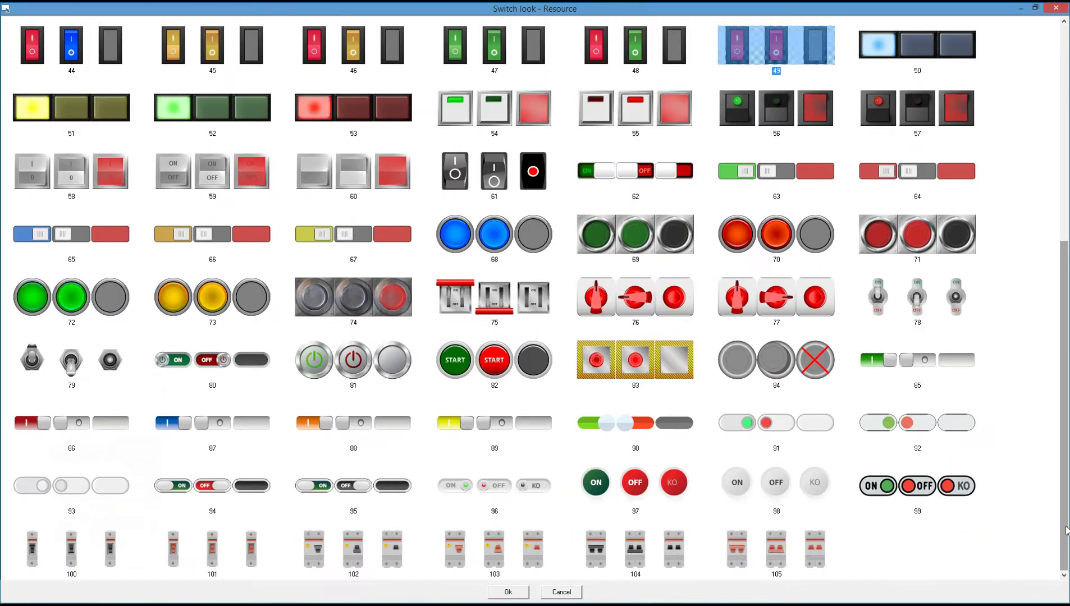
{"action": "left_click", "coordinate": [925, 429]}
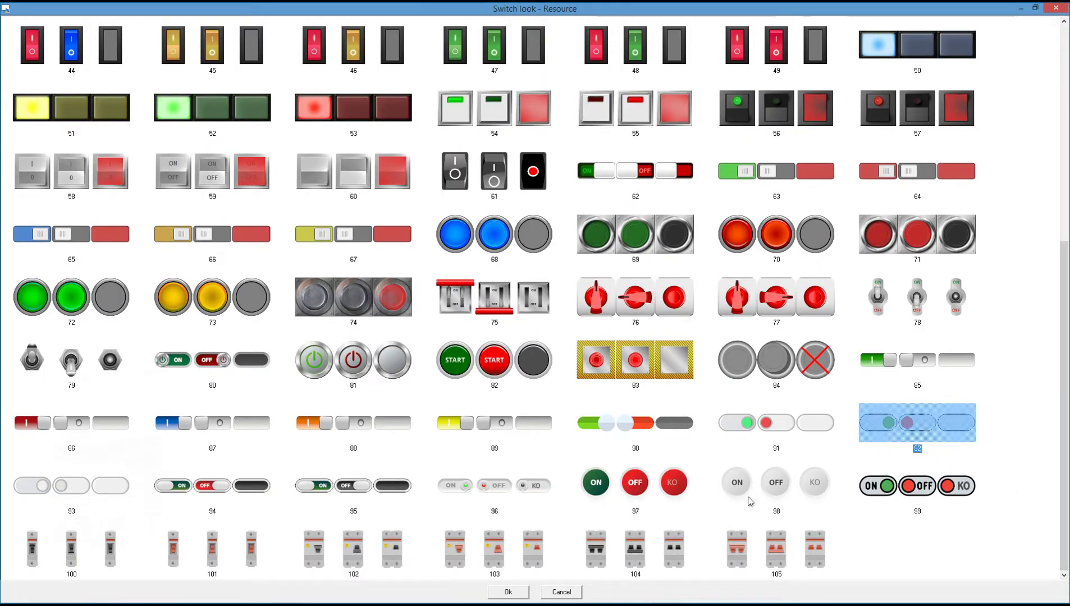
{"action": "left_click", "coordinate": [513, 593]}
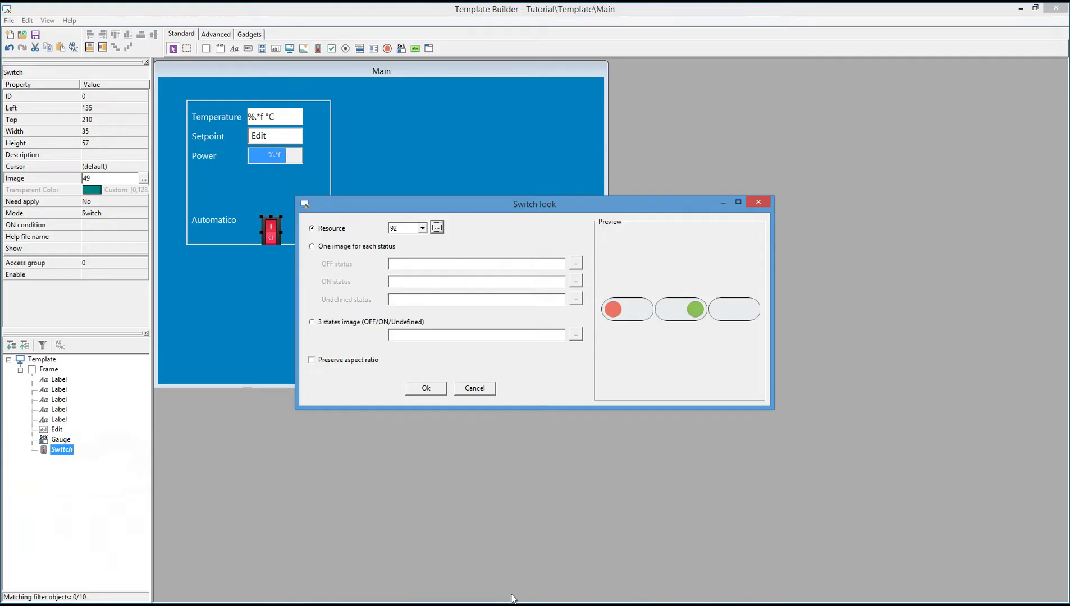
{"action": "left_click", "coordinate": [317, 363]}
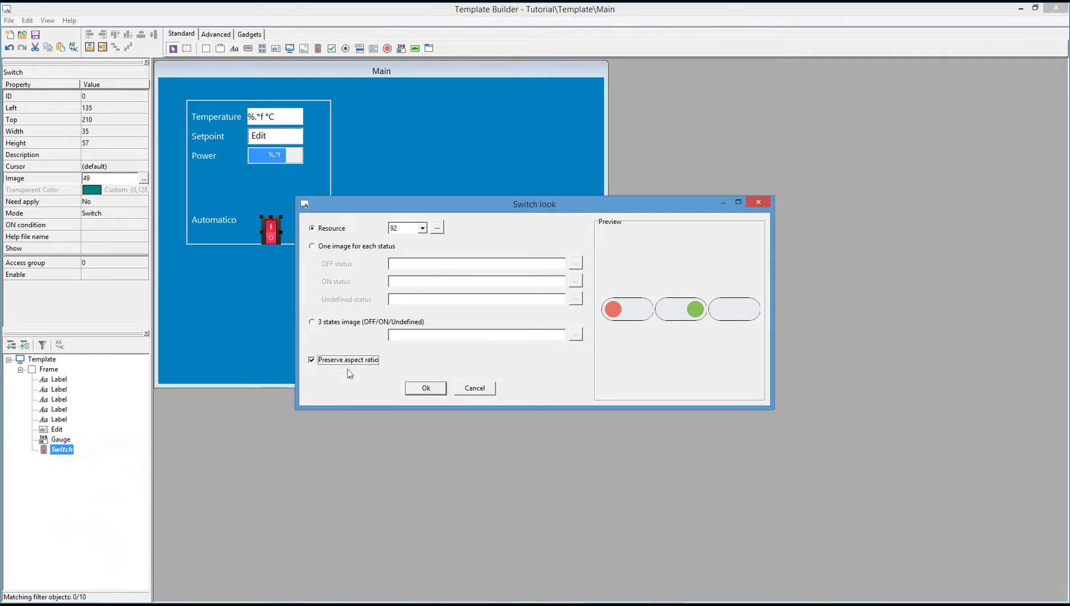
{"action": "left_click", "coordinate": [425, 388]}
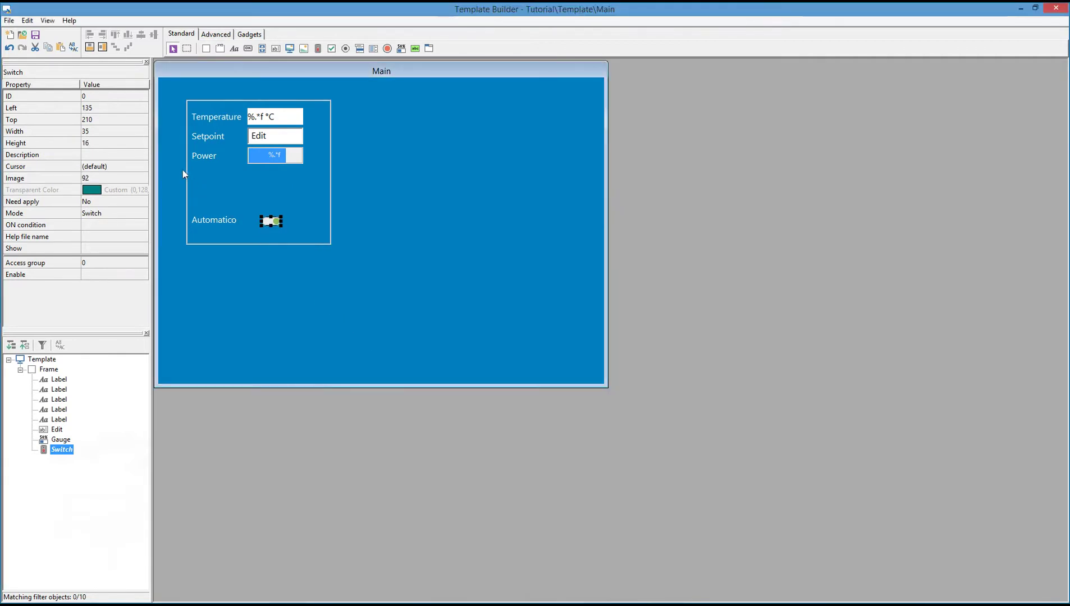
Position the switch at Left 110, Top 200, sized 64 by 29
{"action": "left_click", "coordinate": [115, 108]}
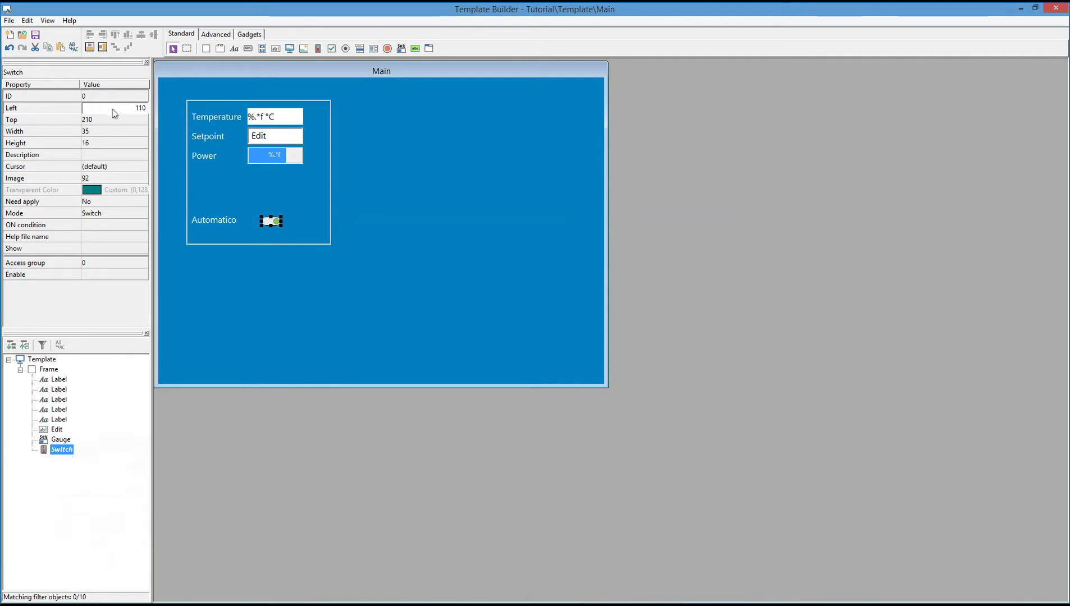
{"action": "left_click", "coordinate": [102, 119]}
{"action": "type", "text": "200"}
{"action": "left_click", "coordinate": [104, 132]}
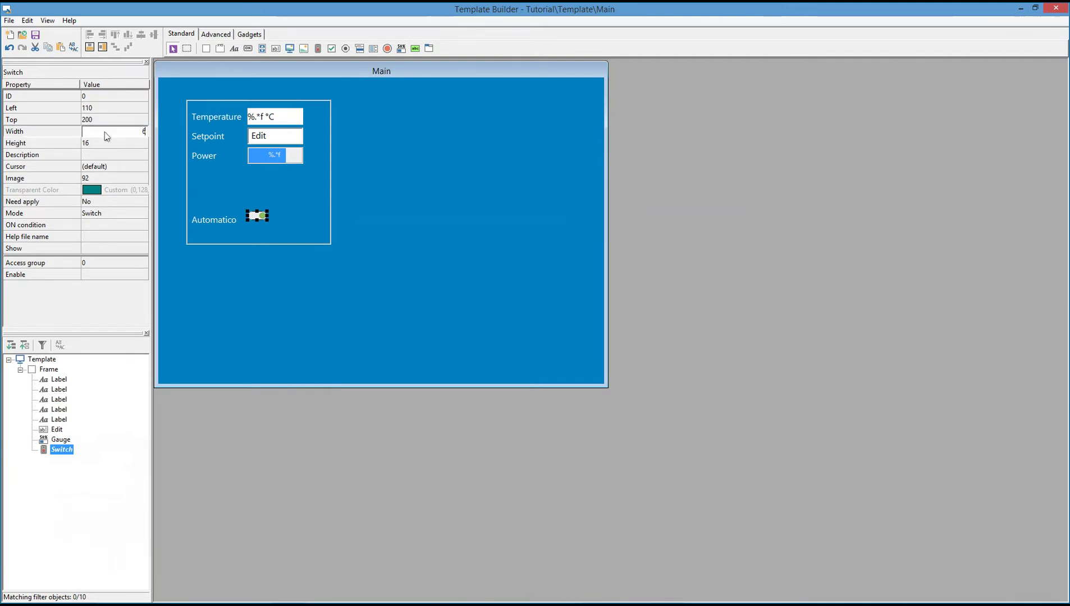
{"action": "type", "text": "64"}
{"action": "left_click", "coordinate": [105, 141]}
{"action": "type", "text": "29"}
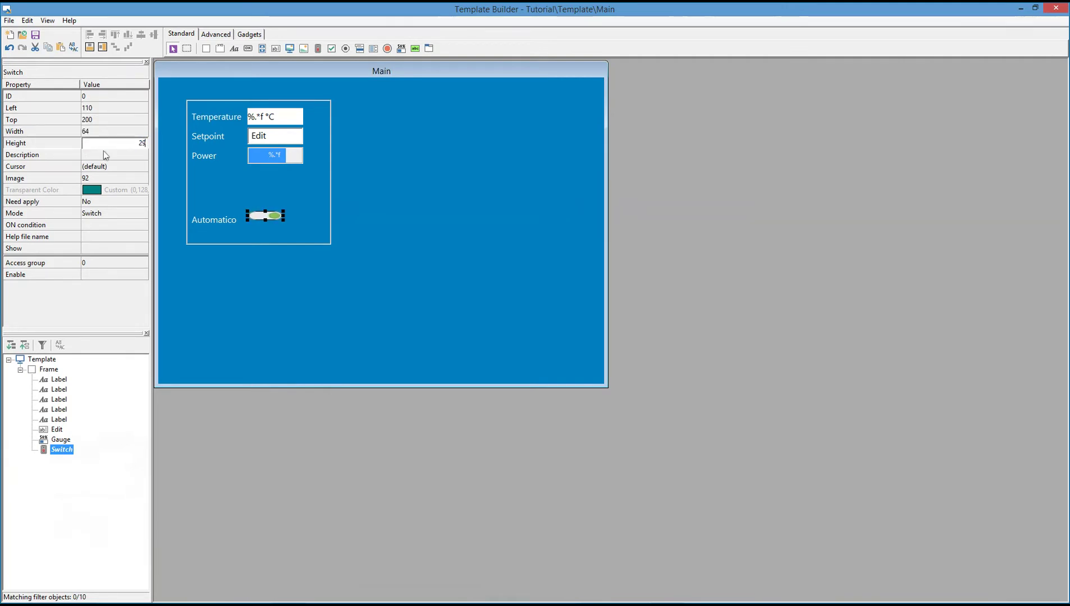
{"action": "left_click", "coordinate": [104, 224]}
Set the switch's ON condition to the digital Automatic gate with digital value 1
{"action": "left_click", "coordinate": [143, 225]}
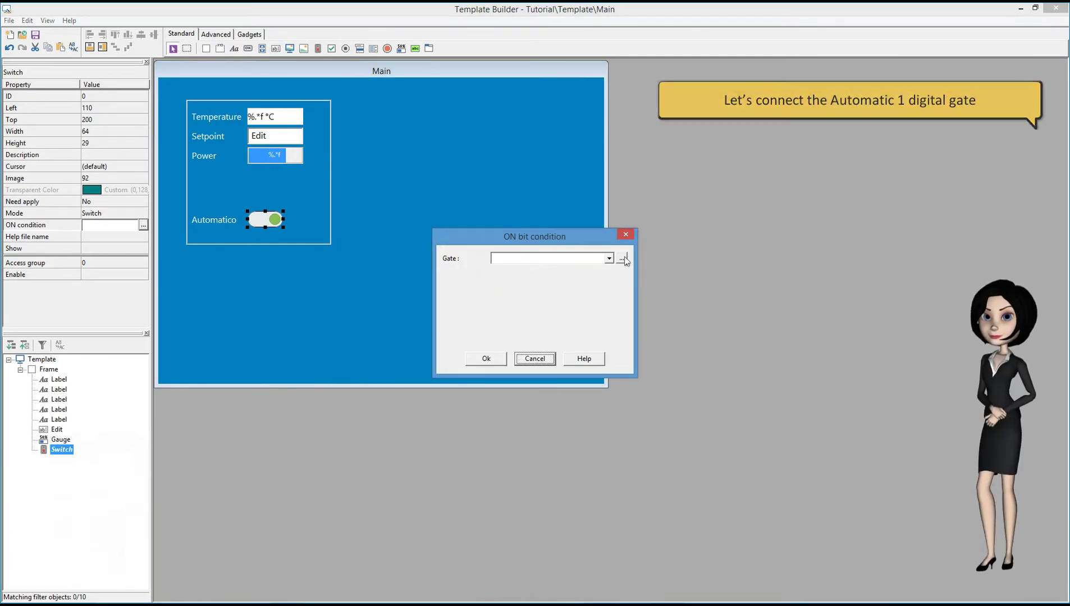
{"action": "left_click", "coordinate": [622, 259]}
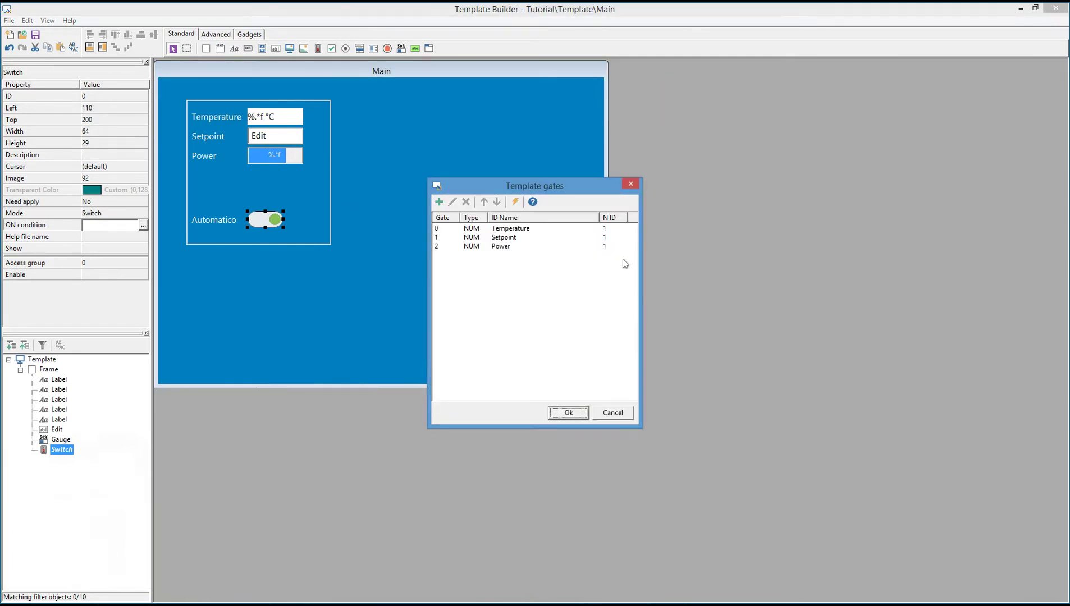
{"action": "left_click", "coordinate": [440, 203]}
{"action": "left_click", "coordinate": [415, 218]}
{"action": "left_click", "coordinate": [392, 243]}
{"action": "left_click", "coordinate": [390, 265]}
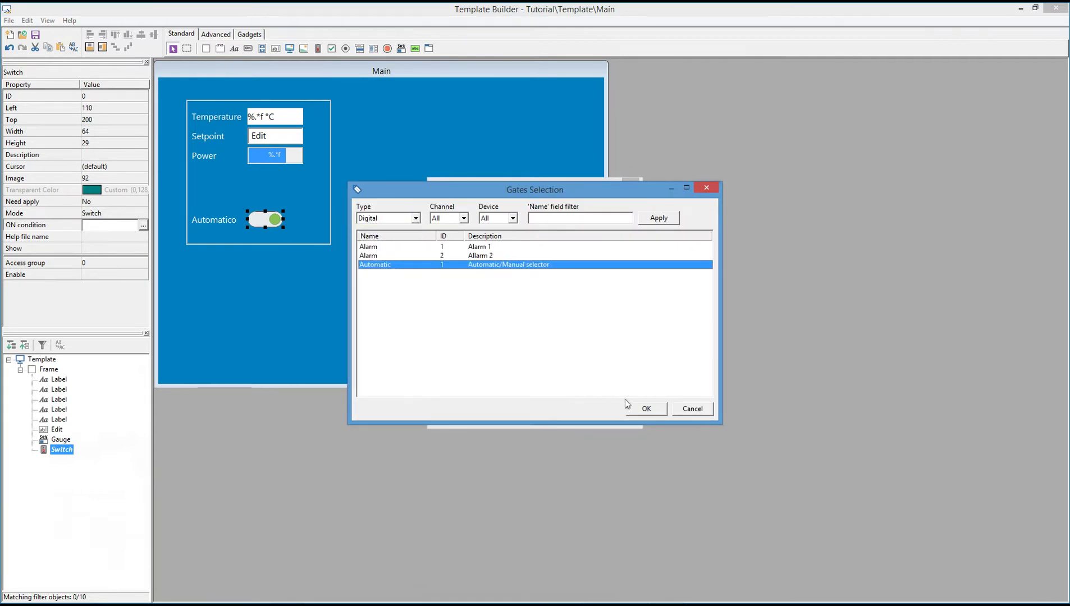
{"action": "left_click", "coordinate": [646, 409]}
{"action": "left_click", "coordinate": [580, 413]}
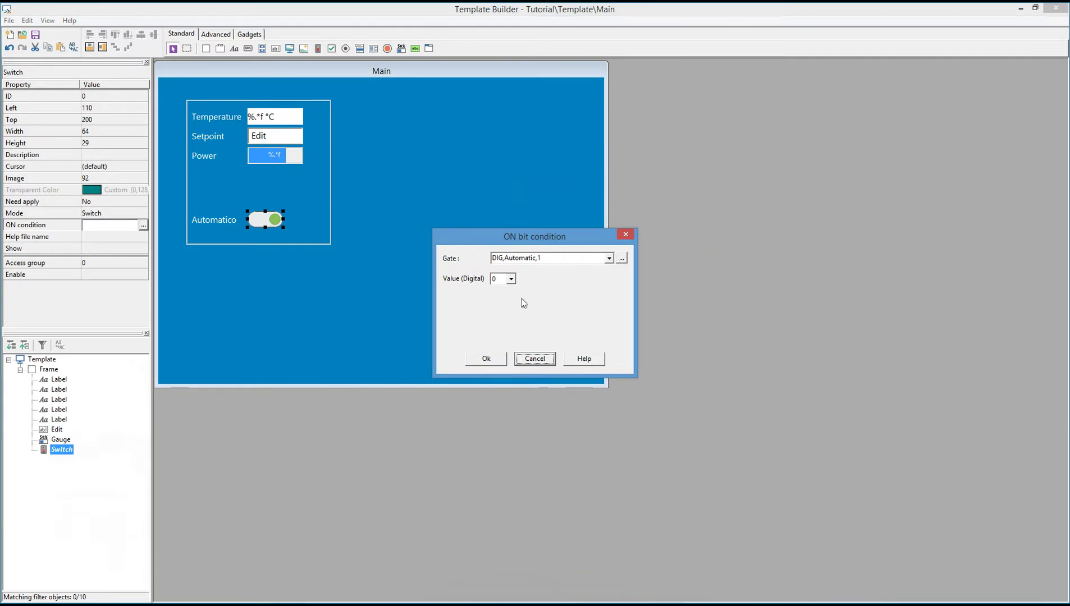
{"action": "left_click", "coordinate": [511, 279]}
{"action": "left_click", "coordinate": [502, 295]}
{"action": "left_click", "coordinate": [495, 362]}
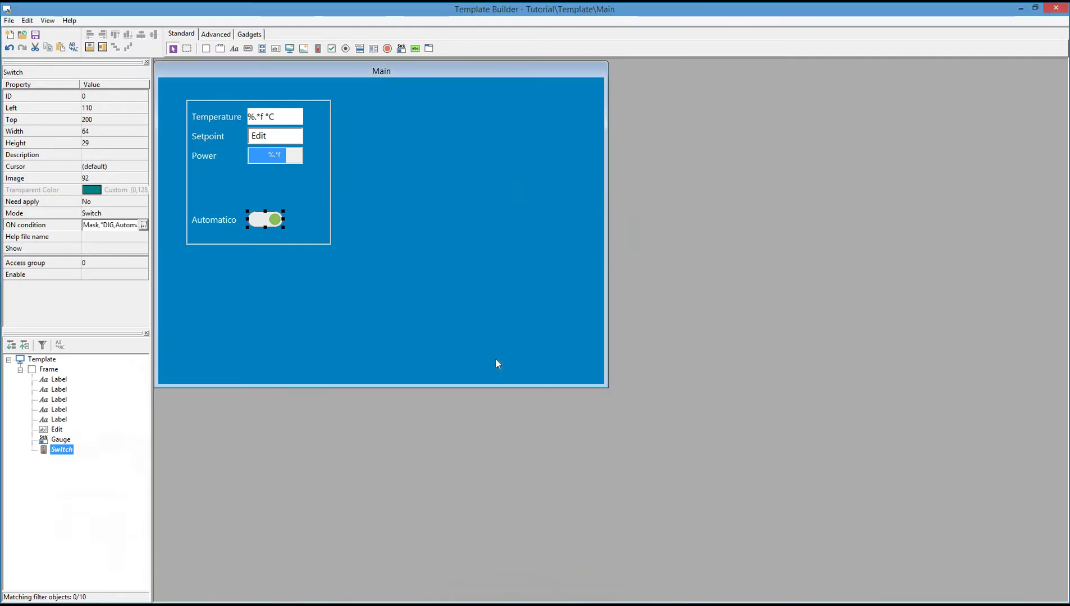
{"action": "left_click", "coordinate": [253, 35]}
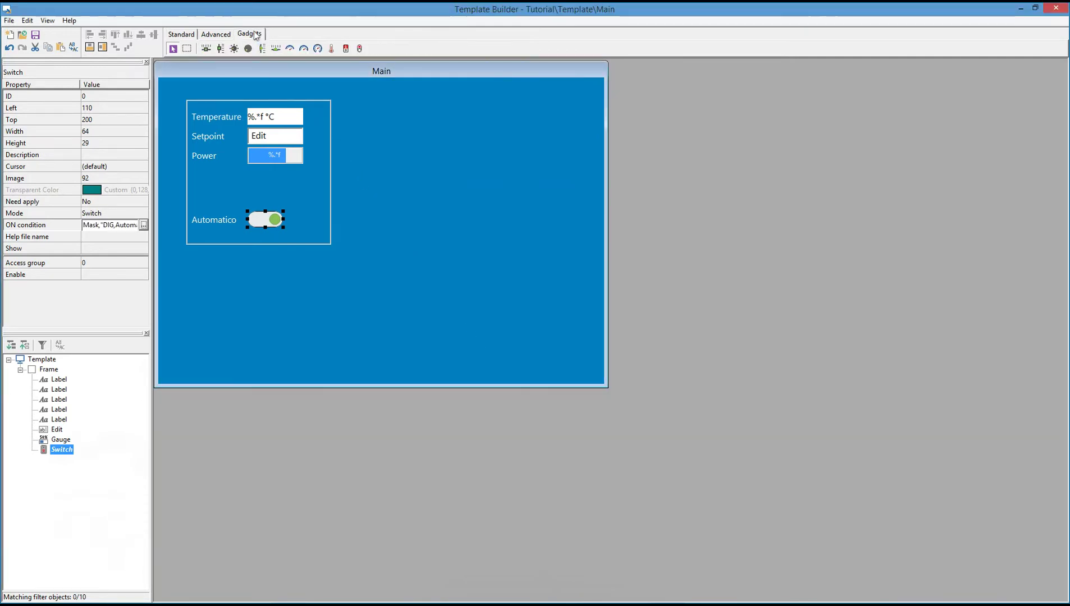
Insert a horizontal slider near Power at Left 15, Height 50, linked to the Power gate
{"action": "left_click", "coordinate": [206, 49]}
{"action": "left_click", "coordinate": [198, 163]}
{"action": "left_click", "coordinate": [114, 109]}
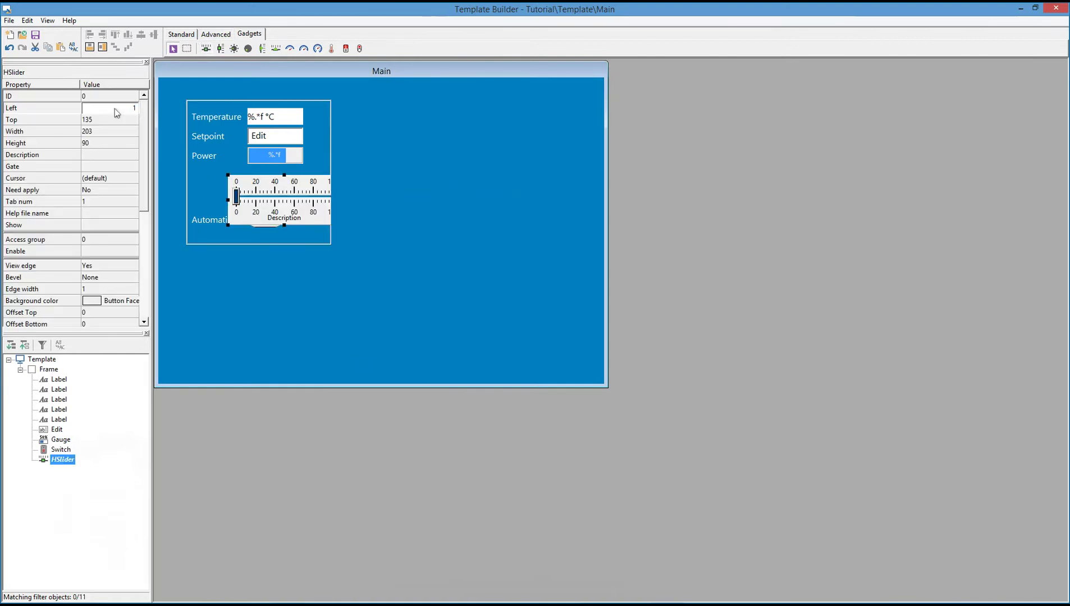
{"action": "type", "text": "15"}
{"action": "key", "text": "Tab"}
{"action": "left_click", "coordinate": [118, 140]}
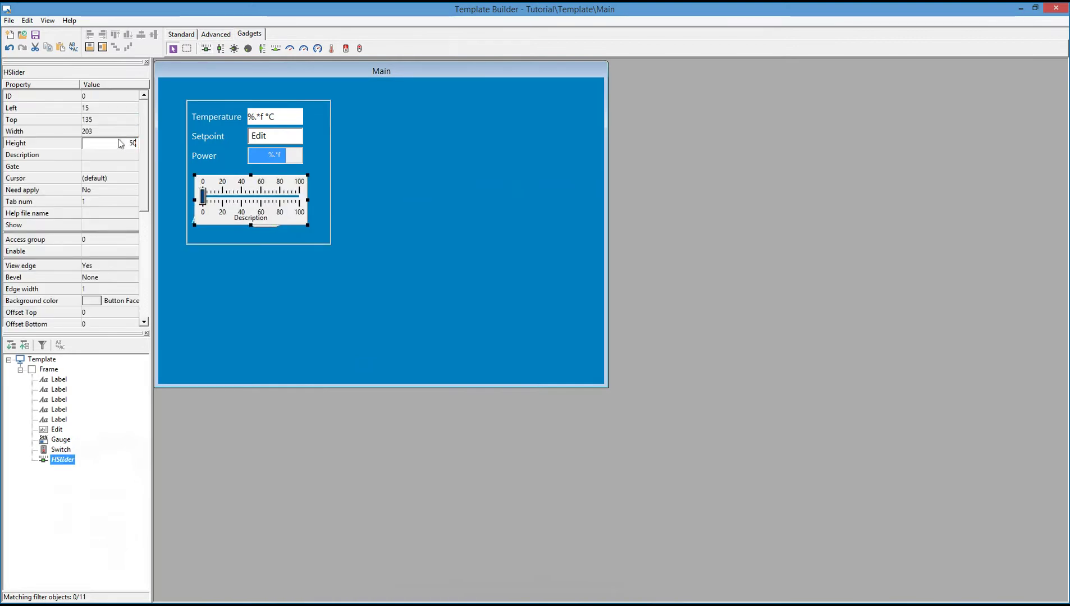
{"action": "type", "text": "50"}
{"action": "left_click", "coordinate": [94, 164]}
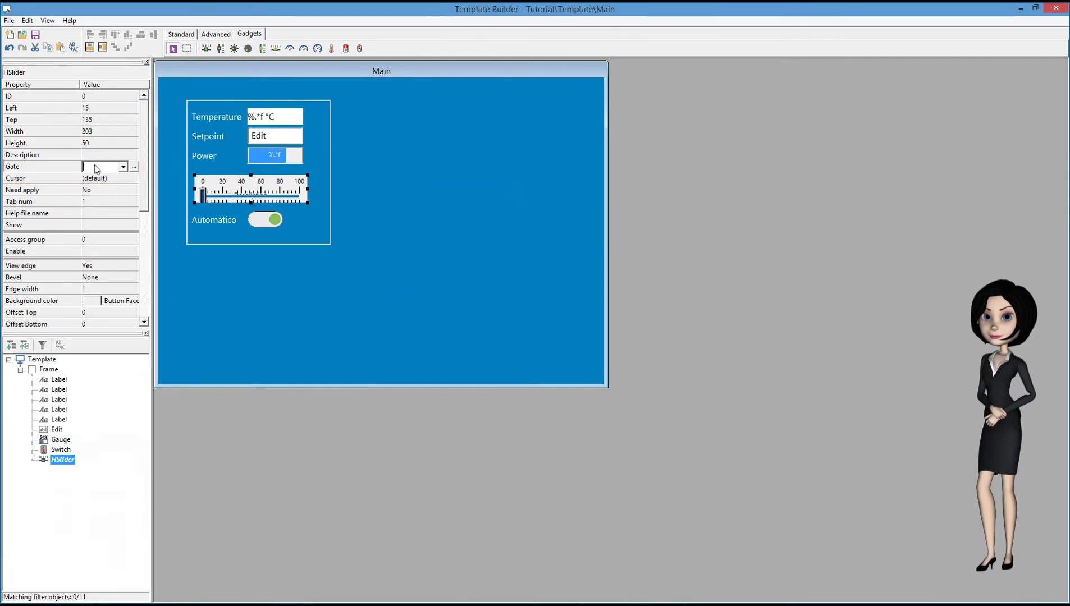
{"action": "left_click", "coordinate": [123, 167]}
{"action": "left_click", "coordinate": [119, 194]}
Hide the slider's edge and give it a blue background colour
{"action": "left_click", "coordinate": [124, 269]}
{"action": "left_click", "coordinate": [123, 265]}
{"action": "left_click", "coordinate": [120, 277]}
{"action": "left_click", "coordinate": [131, 302]}
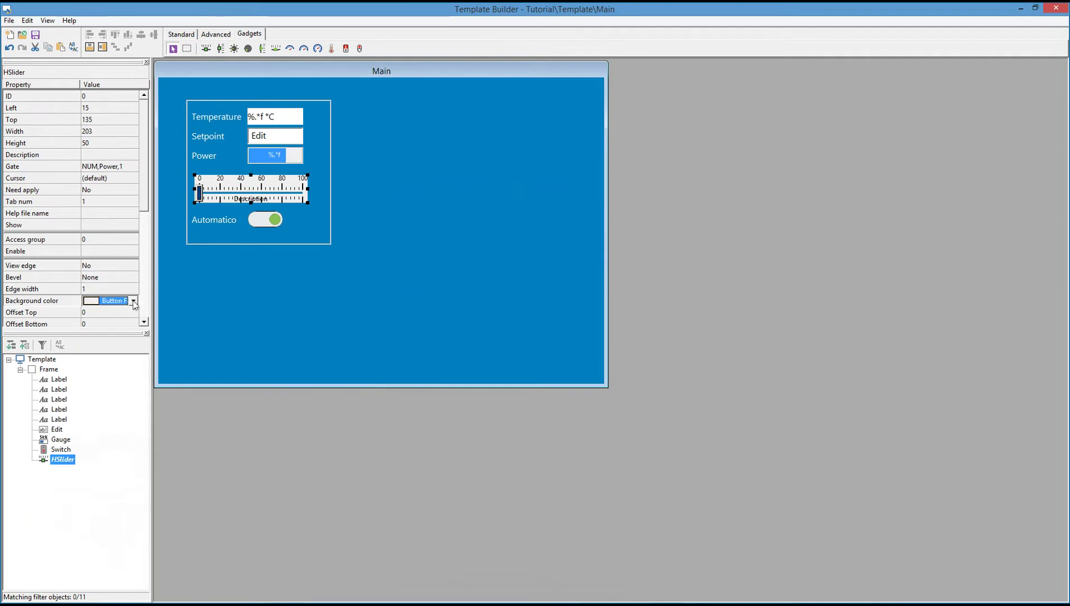
{"action": "left_click", "coordinate": [133, 300]}
{"action": "left_click", "coordinate": [124, 317]}
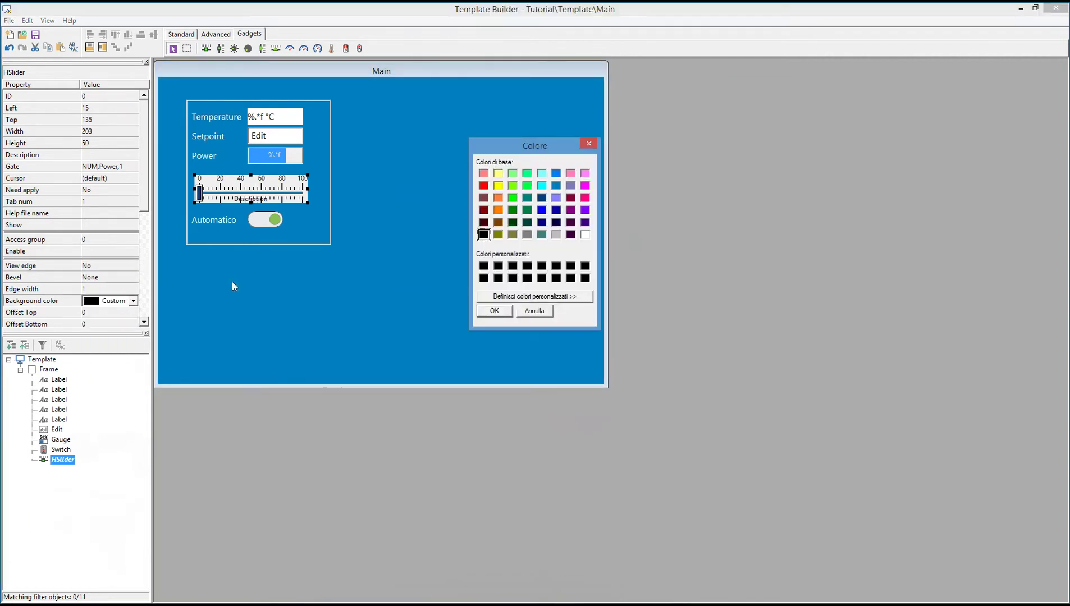
{"action": "left_click", "coordinate": [557, 186]}
{"action": "left_click", "coordinate": [495, 311]}
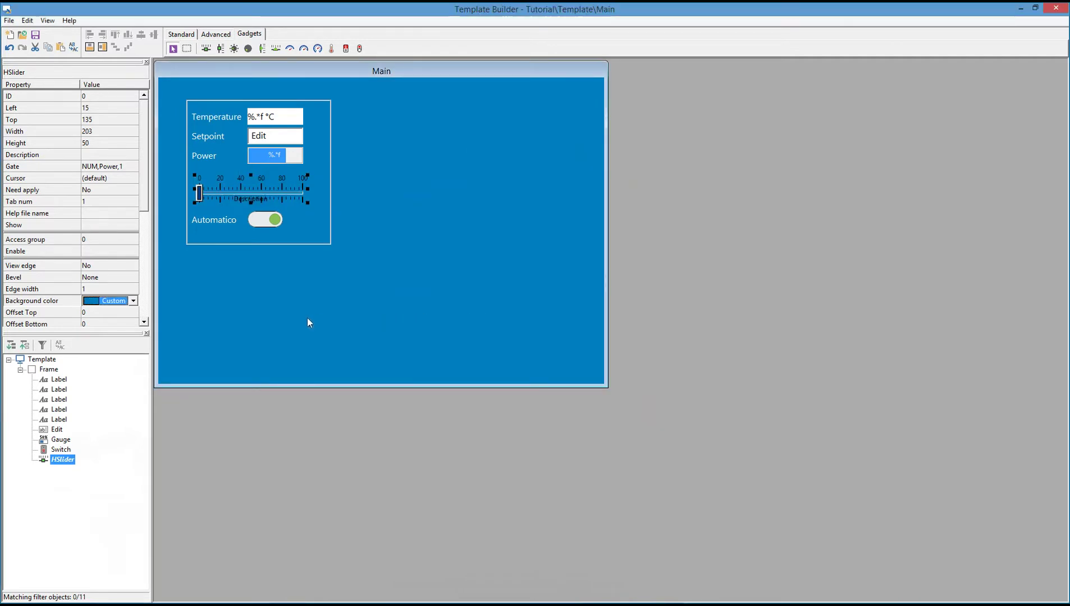
Hide the slider's scale text and description, and make the scale White
{"action": "scroll", "coordinate": [145, 327], "scroll_direction": "down", "scroll_amount": 6}
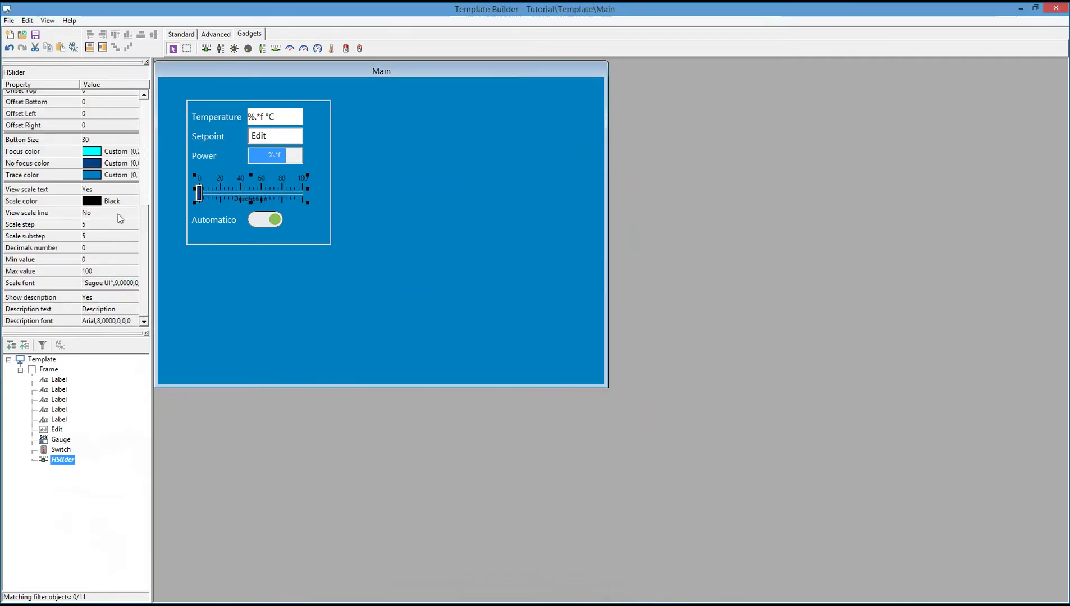
{"action": "left_click", "coordinate": [113, 191]}
{"action": "left_click", "coordinate": [131, 192]}
{"action": "left_click", "coordinate": [96, 200]}
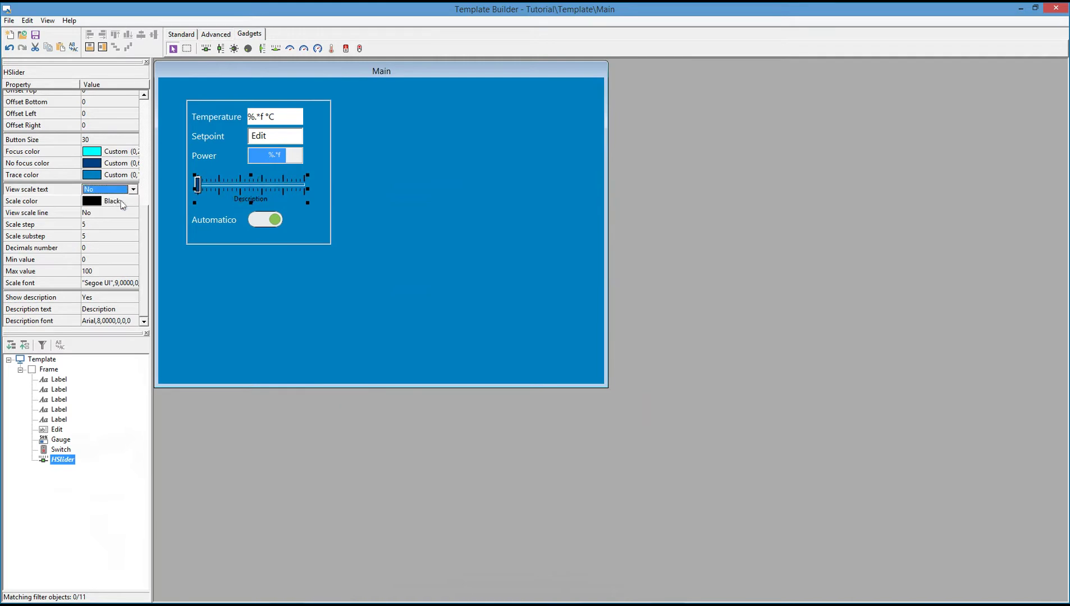
{"action": "left_click", "coordinate": [122, 203]}
{"action": "left_click", "coordinate": [133, 201]}
{"action": "left_click", "coordinate": [116, 271]}
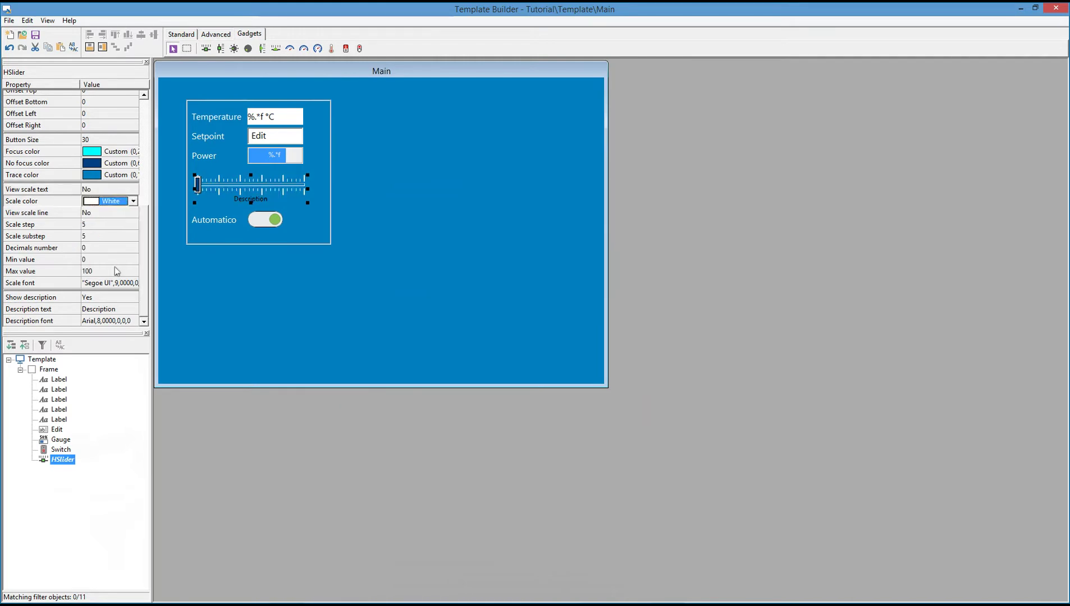
{"action": "left_click", "coordinate": [118, 300]}
{"action": "left_click", "coordinate": [134, 299]}
{"action": "left_click", "coordinate": [102, 308]}
{"action": "left_click", "coordinate": [187, 34]}
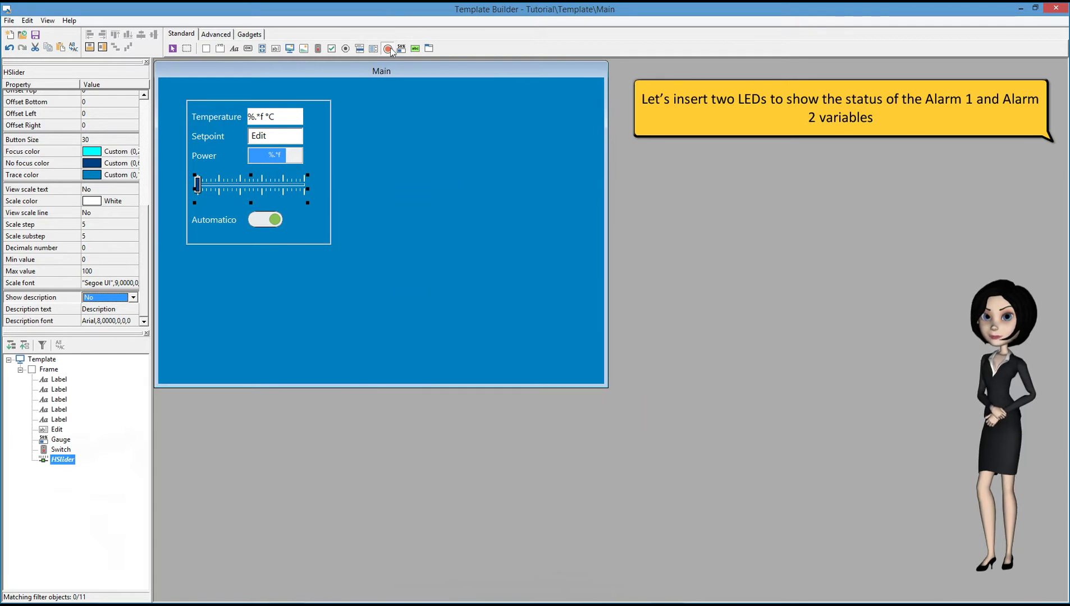
Place an LED beside Temperature with red ON appearance 131, preserving aspect ratio
{"action": "left_click", "coordinate": [310, 115]}
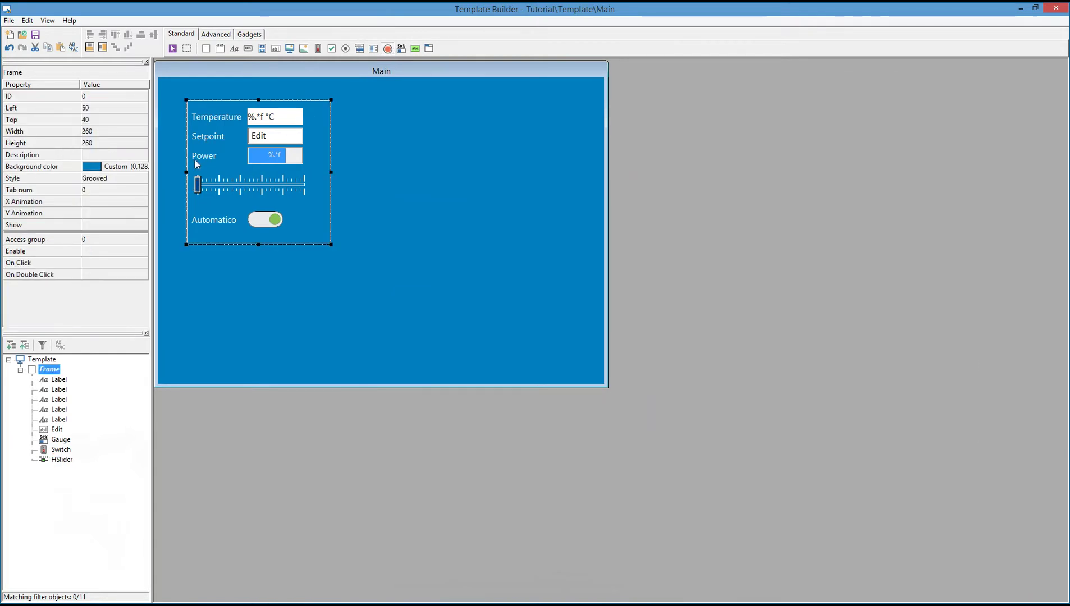
{"action": "left_click", "coordinate": [144, 191]}
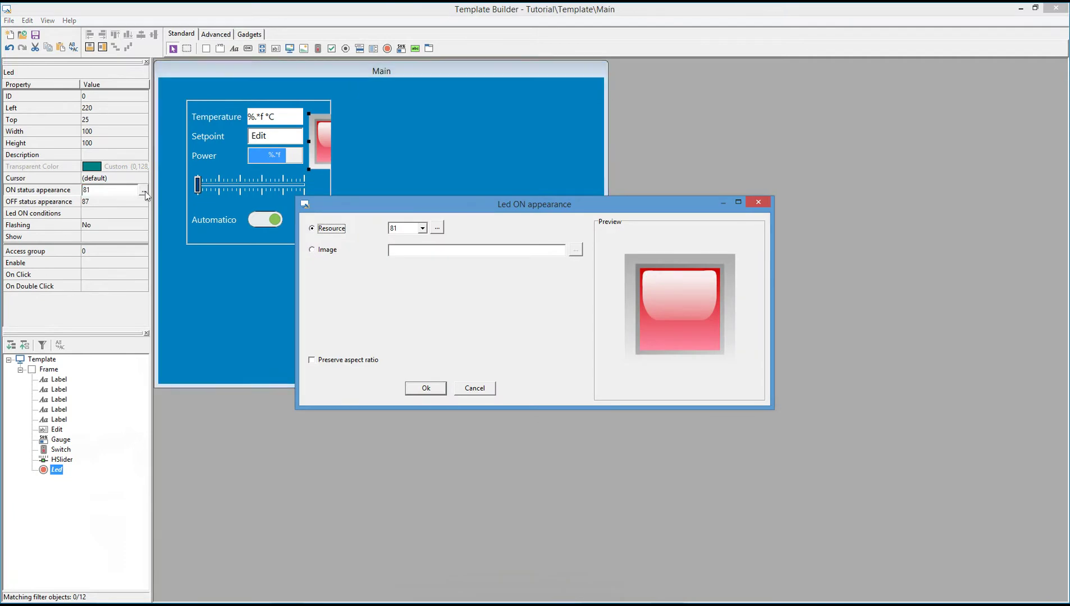
{"action": "left_click", "coordinate": [437, 227]}
{"action": "left_click", "coordinate": [648, 313]}
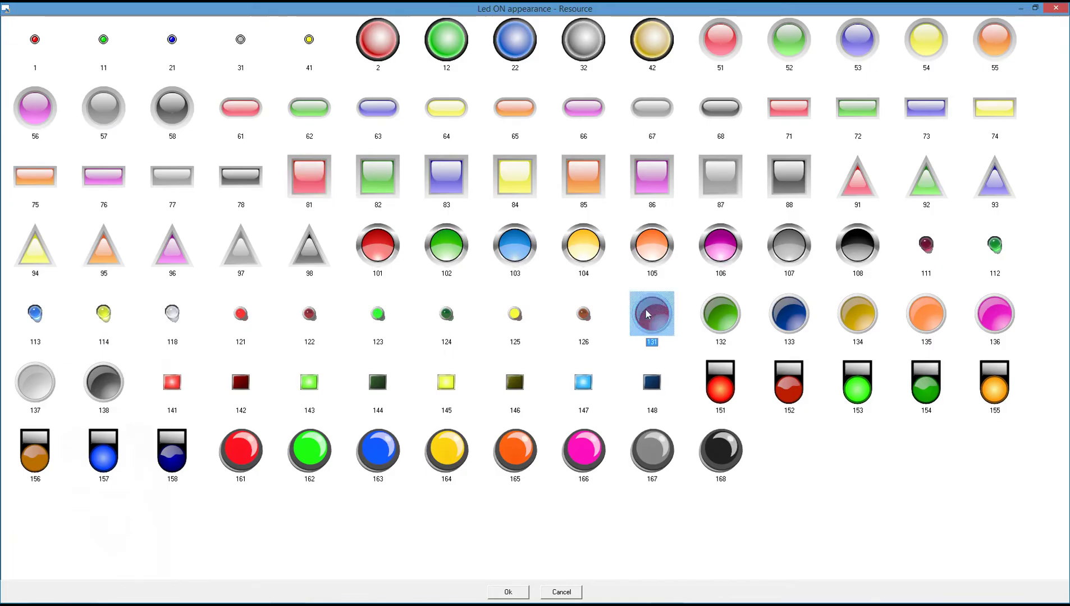
{"action": "left_click", "coordinate": [506, 593]}
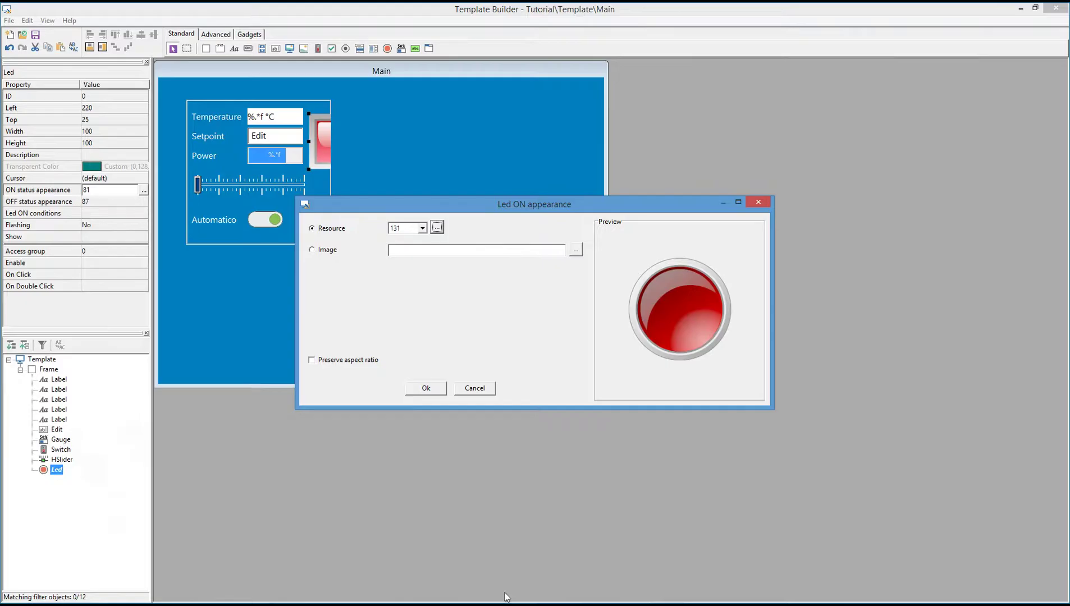
{"action": "left_click", "coordinate": [346, 361]}
{"action": "left_click", "coordinate": [426, 387]}
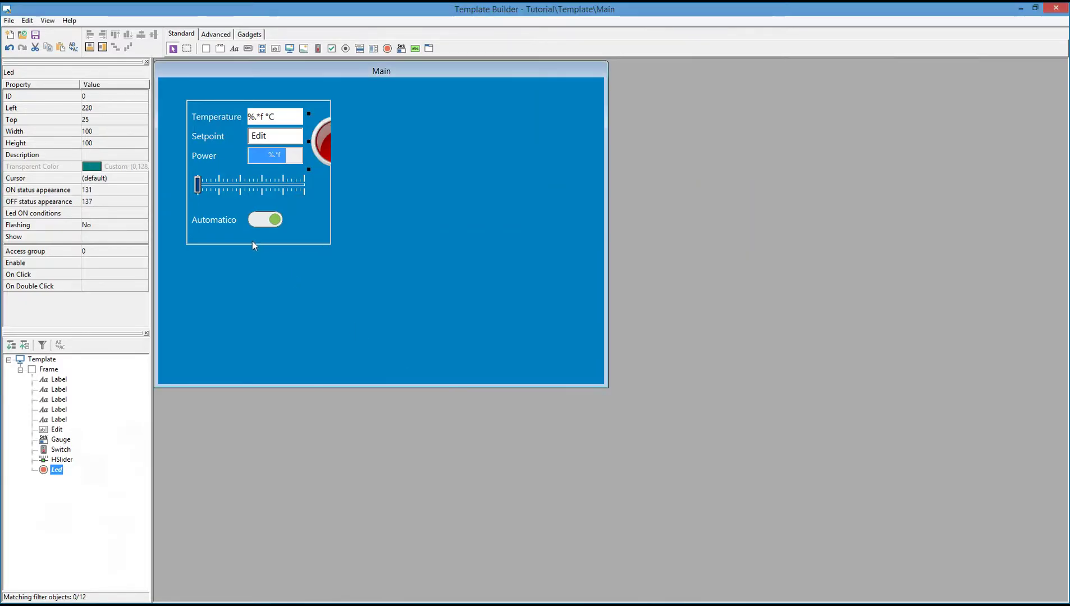
Set the LED's Top to 14 and Width to 30
{"action": "left_click", "coordinate": [108, 120]}
{"action": "type", "text": "14"}
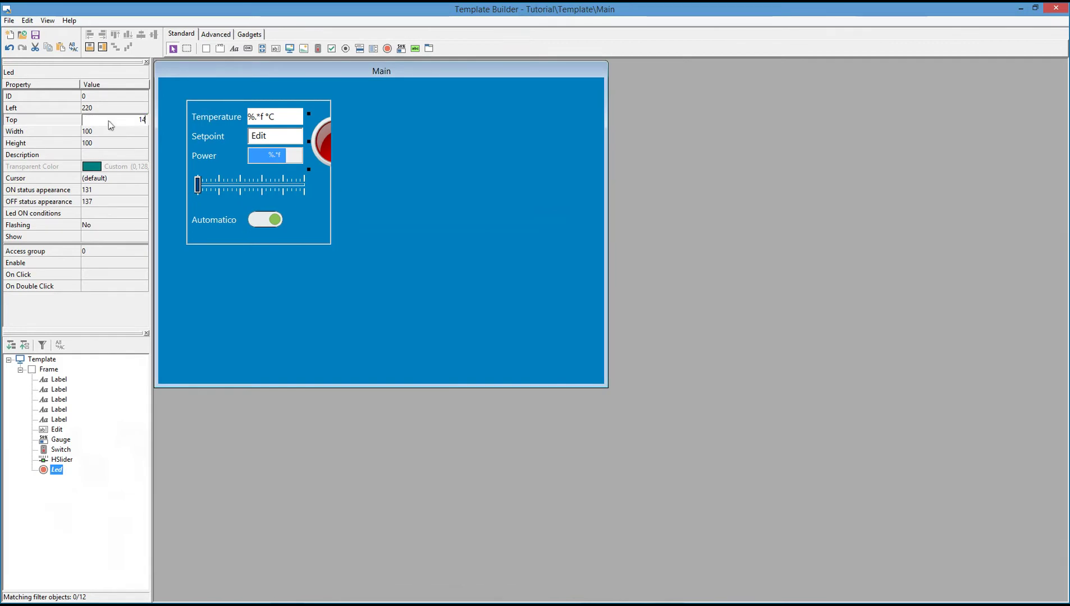
{"action": "left_click", "coordinate": [111, 130]}
{"action": "type", "text": "30"}
{"action": "left_click", "coordinate": [115, 144]}
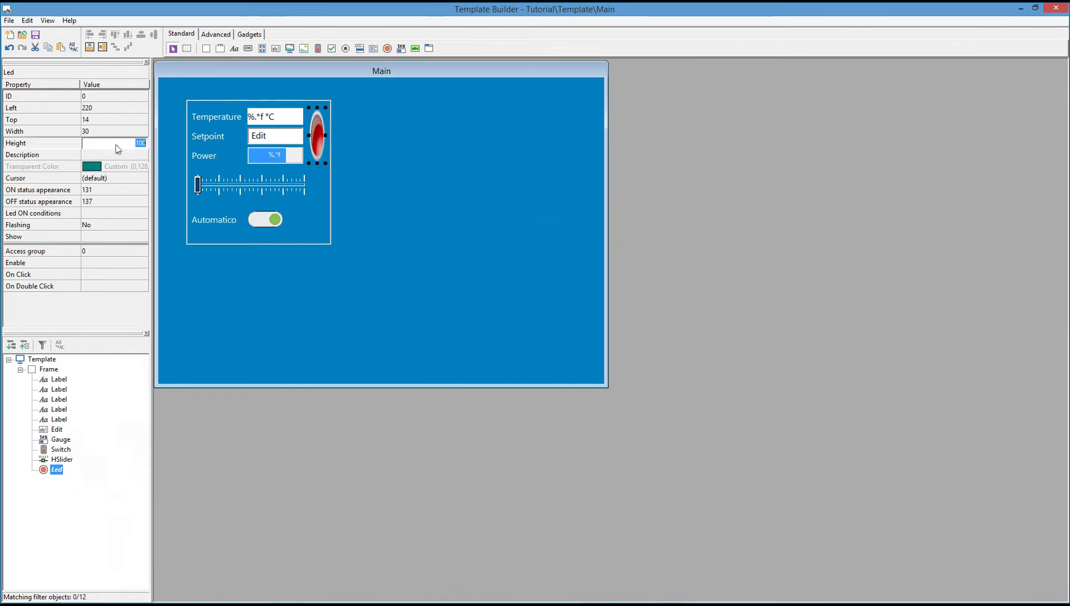
Set the LED height to 30 and add an ON condition on the digital Alarm 1 gate
{"action": "type", "text": "30"}
{"action": "key", "text": "Return"}
{"action": "left_click", "coordinate": [111, 213]}
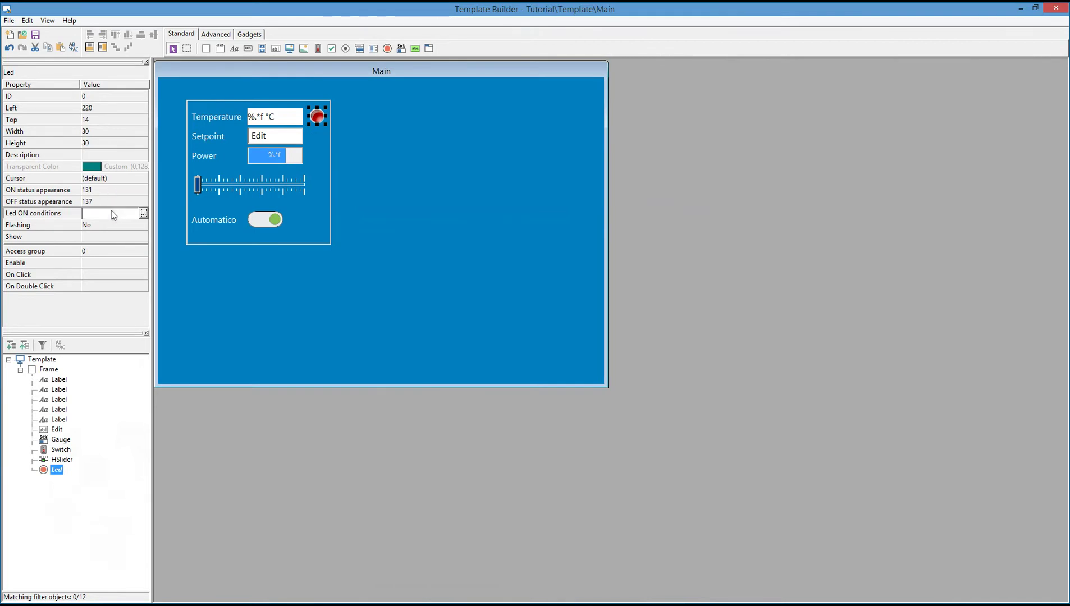
{"action": "left_click", "coordinate": [143, 214]}
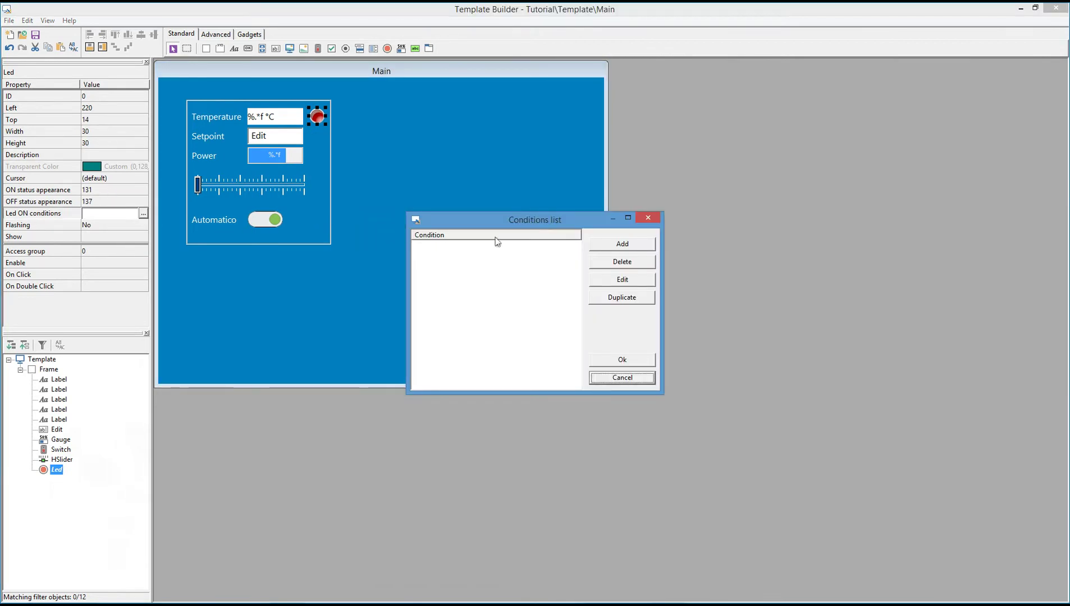
{"action": "left_click", "coordinate": [622, 244]}
{"action": "left_click", "coordinate": [576, 245]}
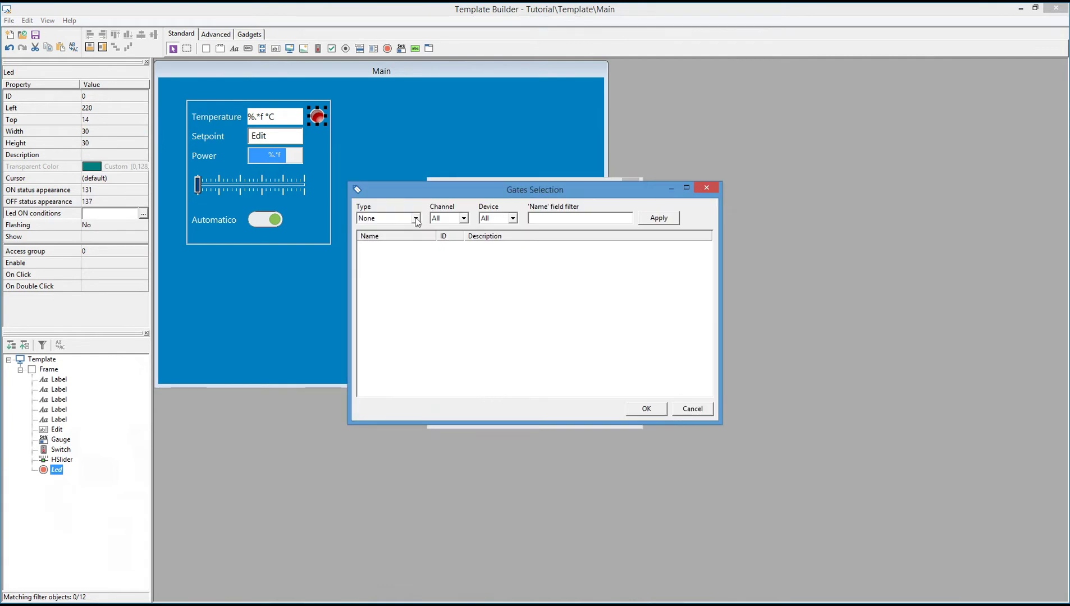
{"action": "left_click", "coordinate": [416, 219]}
{"action": "left_click", "coordinate": [387, 243]}
{"action": "left_click", "coordinate": [385, 247]}
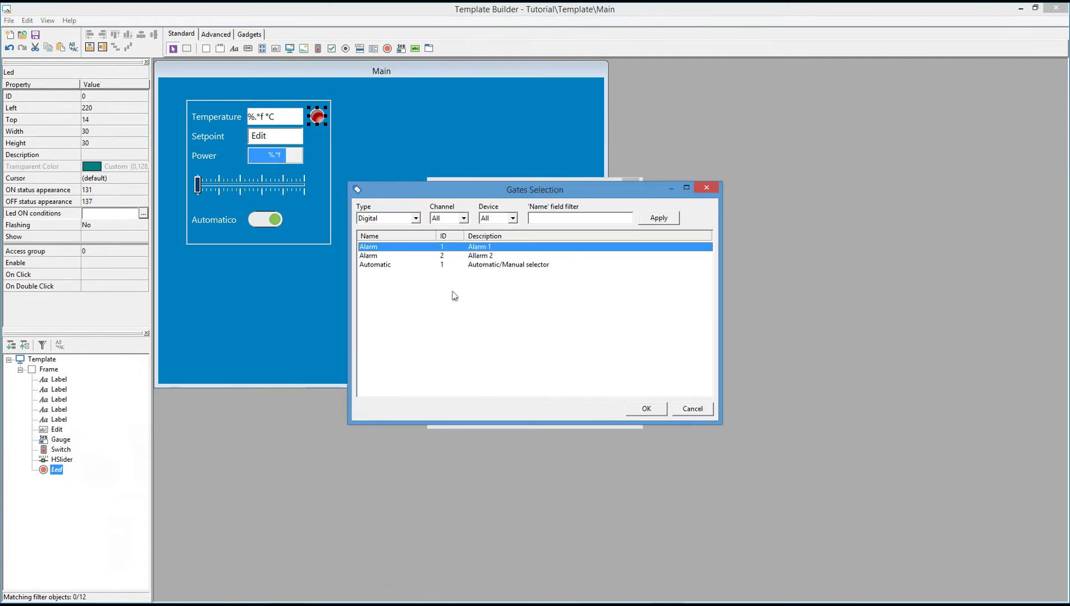
{"action": "left_click", "coordinate": [646, 408]}
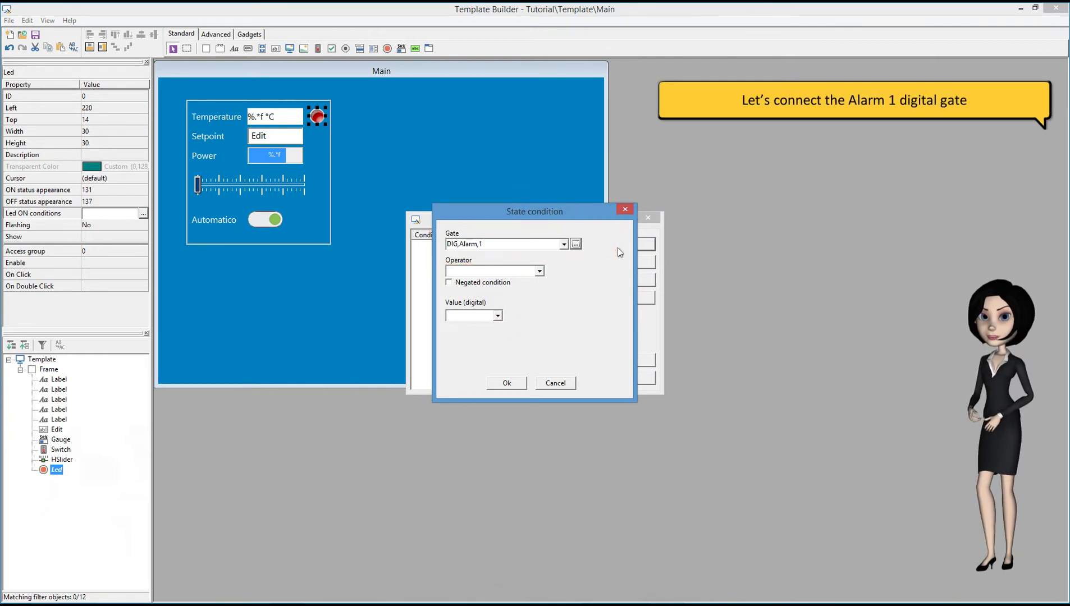
Use the '==' operator with a digital comparison value and confirm the ON conditions
{"action": "left_click", "coordinate": [538, 271]}
{"action": "left_click", "coordinate": [518, 289]}
{"action": "left_click", "coordinate": [496, 316]}
{"action": "left_click", "coordinate": [506, 384]}
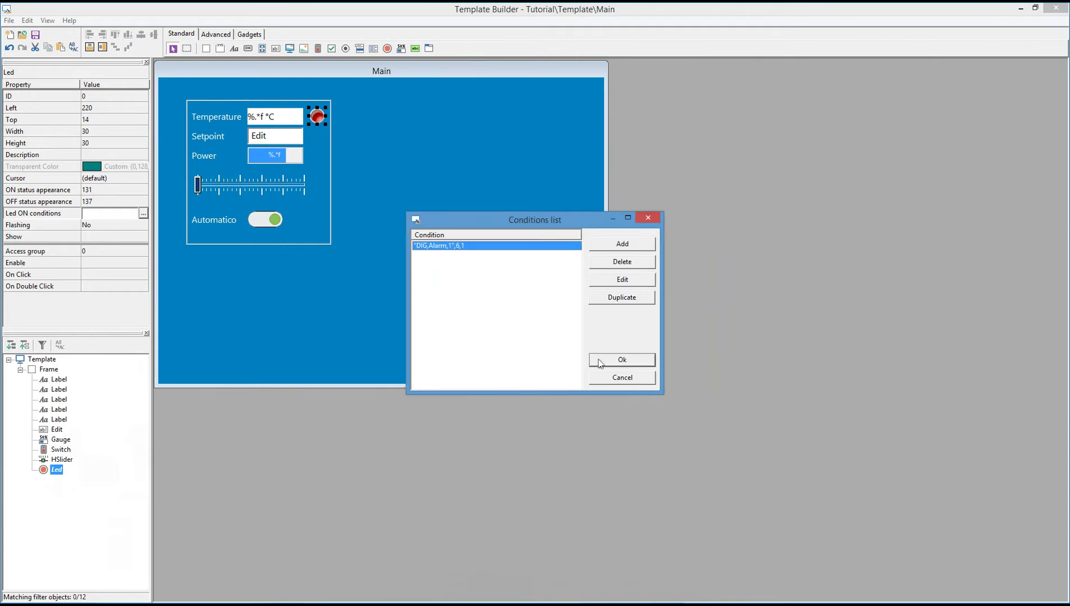
{"action": "left_click", "coordinate": [621, 360]}
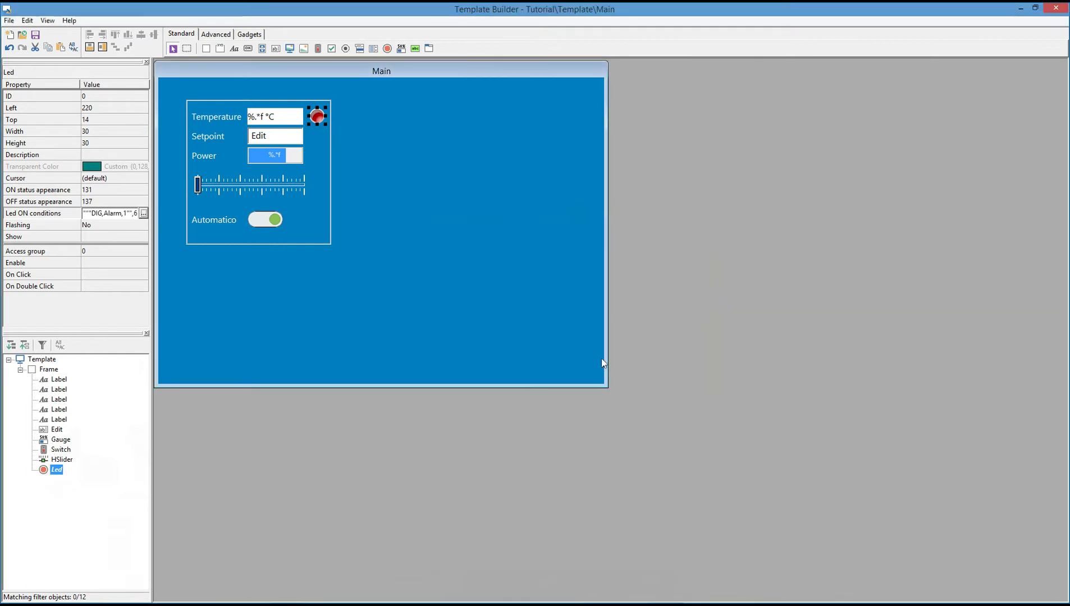
Copy the LED, paste it into the frame, and move the copy beside Setpoint
{"action": "right_click", "coordinate": [316, 115]}
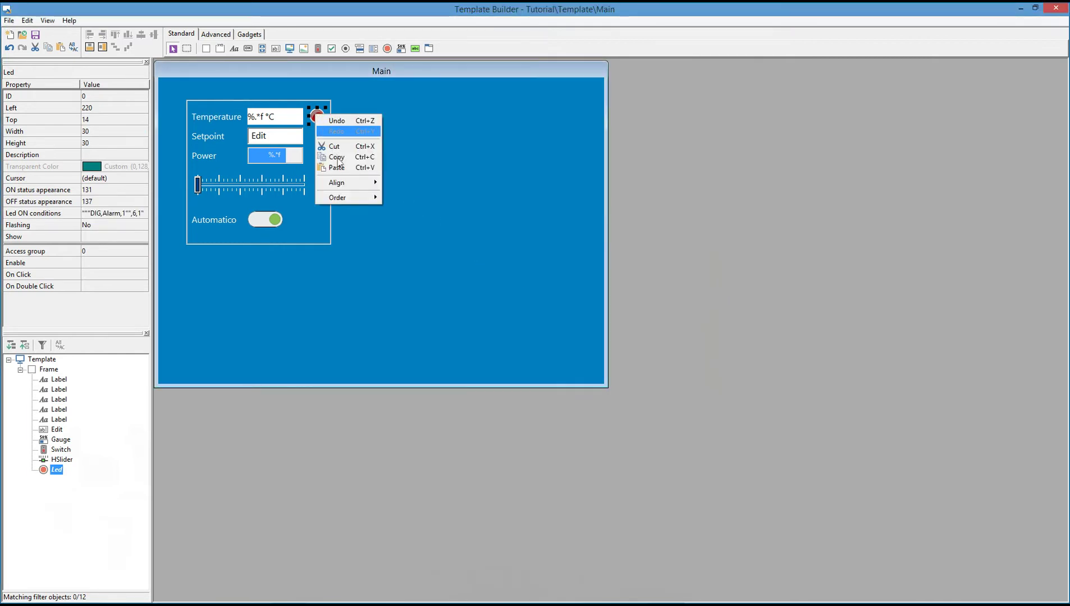
{"action": "left_click", "coordinate": [337, 158]}
{"action": "left_click", "coordinate": [316, 138]}
{"action": "right_click", "coordinate": [316, 138]}
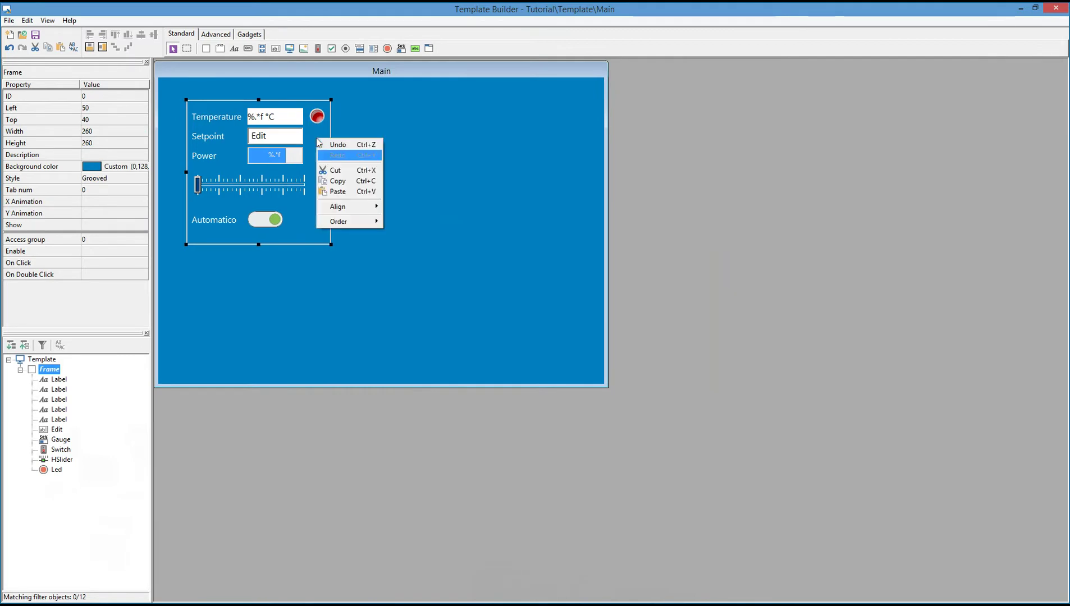
{"action": "left_click", "coordinate": [337, 192]}
{"action": "key", "text": "Down"}
{"action": "key", "text": "Down"}
{"action": "key", "text": "Down"}
{"action": "key", "text": "Down"}
{"action": "key", "text": "Down"}
{"action": "key", "text": "Down"}
{"action": "key", "text": "Down"}
{"action": "key", "text": "Down"}
{"action": "key", "text": "Down"}
{"action": "key", "text": "Down"}
{"action": "key", "text": "Down"}
{"action": "key", "text": "Down"}
{"action": "key", "text": "Down"}
{"action": "key", "text": "Down"}
{"action": "key", "text": "Down"}
{"action": "key", "text": "Down"}
{"action": "key", "text": "Down"}
{"action": "key", "text": "Down"}
{"action": "key", "text": "Down"}
{"action": "key", "text": "Down"}
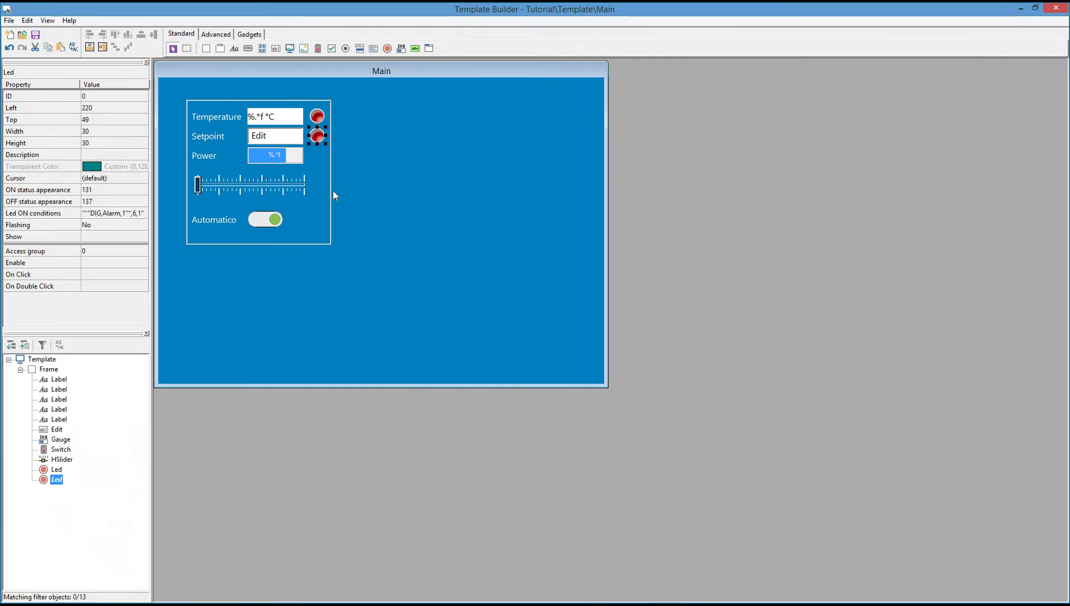
Give the copied LED the green ON appearance 132, preserving aspect ratio
{"action": "left_click", "coordinate": [140, 193]}
{"action": "left_click", "coordinate": [145, 192]}
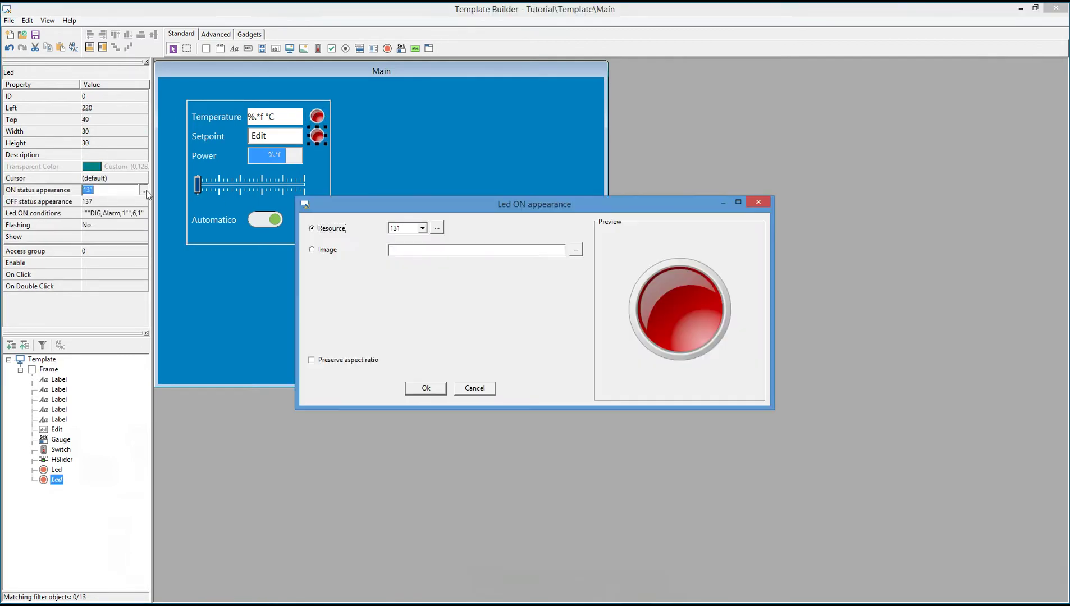
{"action": "left_click", "coordinate": [422, 227]}
{"action": "left_click", "coordinate": [424, 227]}
{"action": "left_click", "coordinate": [437, 228]}
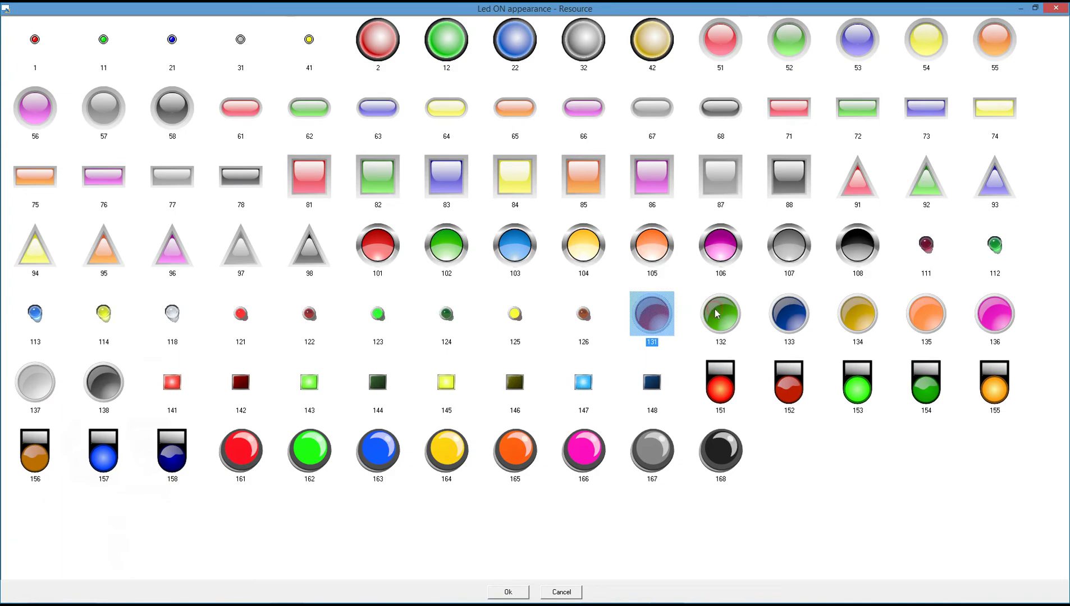
{"action": "double_click", "coordinate": [717, 313]}
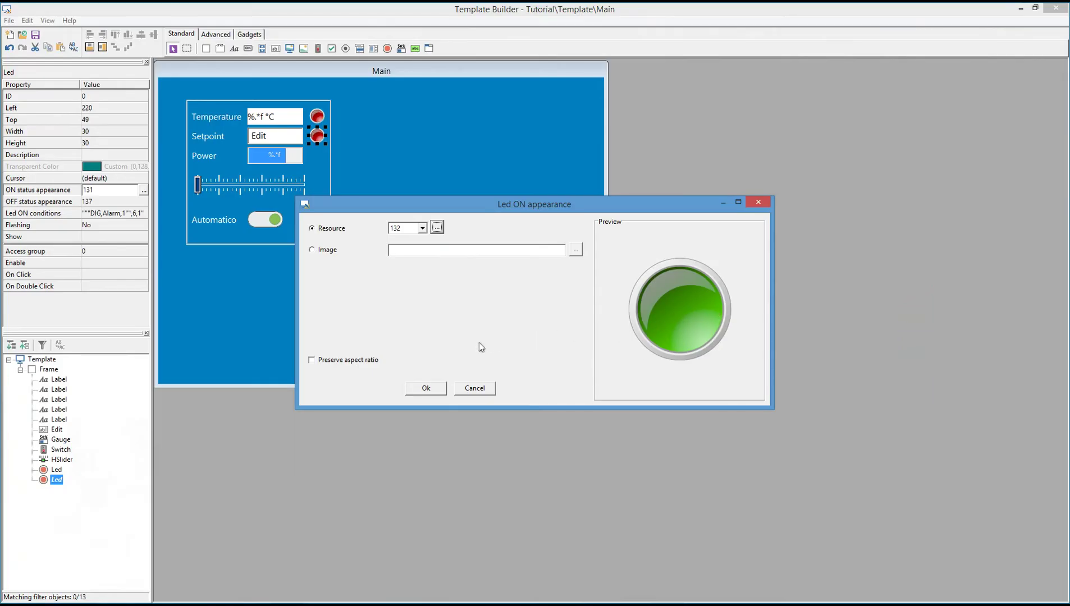
{"action": "left_click", "coordinate": [380, 359]}
{"action": "left_click", "coordinate": [414, 385]}
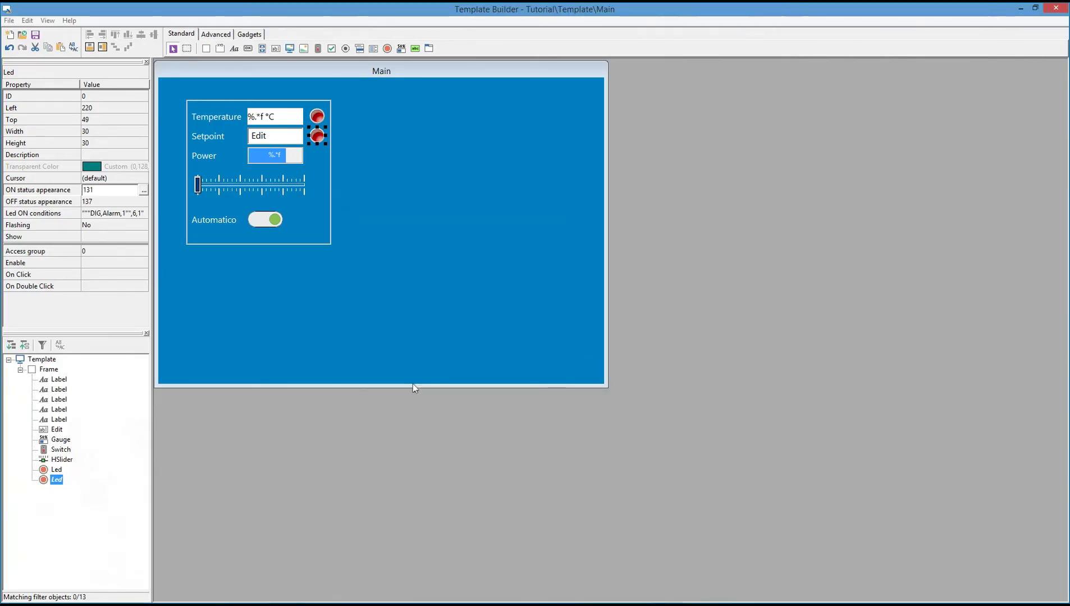
Edit the copy's Alarm 1 ON condition and add the digital Alarm 2 gate to the template
{"action": "left_click", "coordinate": [129, 214]}
{"action": "left_click", "coordinate": [143, 214]}
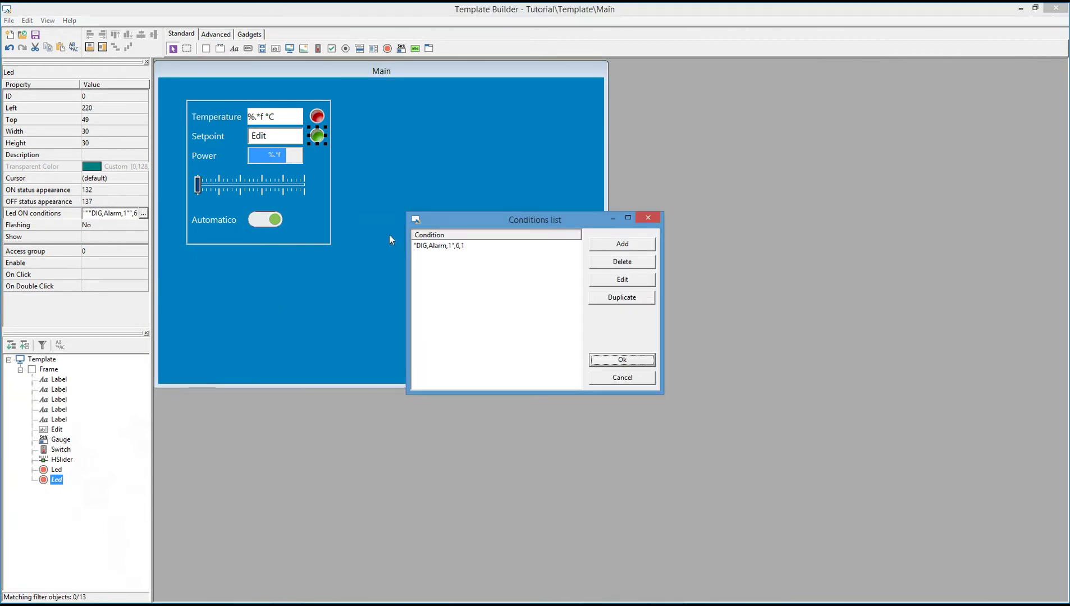
{"action": "left_click", "coordinate": [477, 246]}
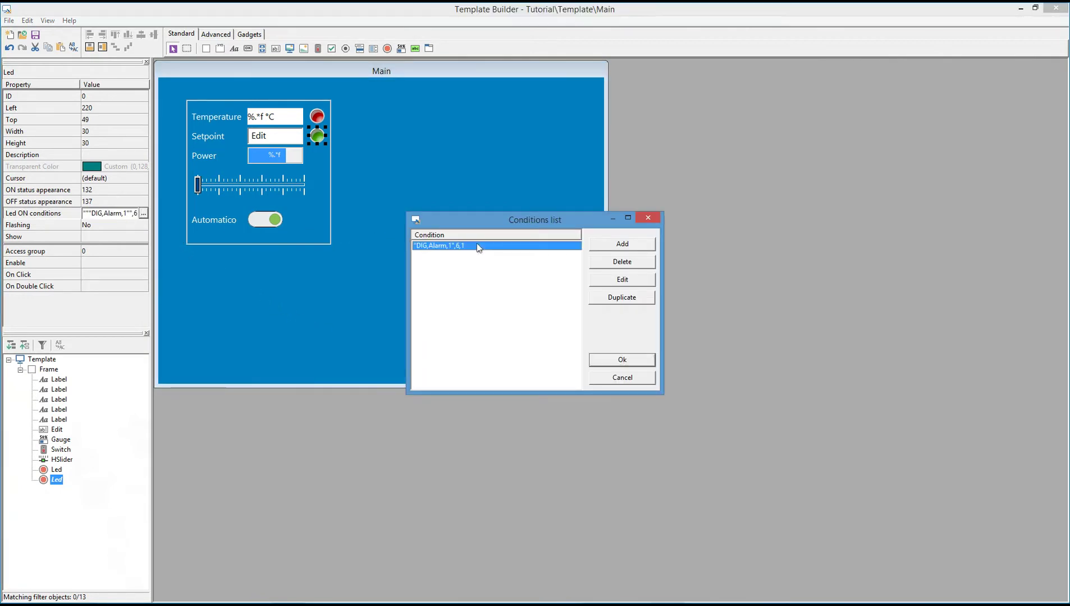
{"action": "left_click", "coordinate": [621, 280]}
{"action": "left_click", "coordinate": [576, 244]}
{"action": "left_click", "coordinate": [440, 202]}
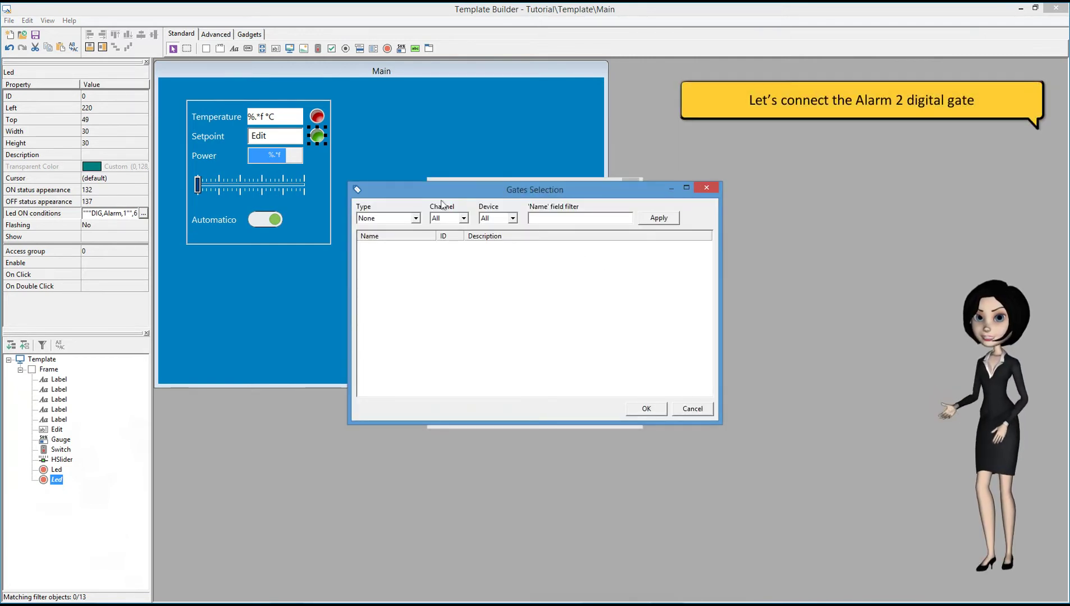
{"action": "left_click", "coordinate": [416, 218]}
{"action": "left_click", "coordinate": [392, 247]}
{"action": "left_click", "coordinate": [376, 257]}
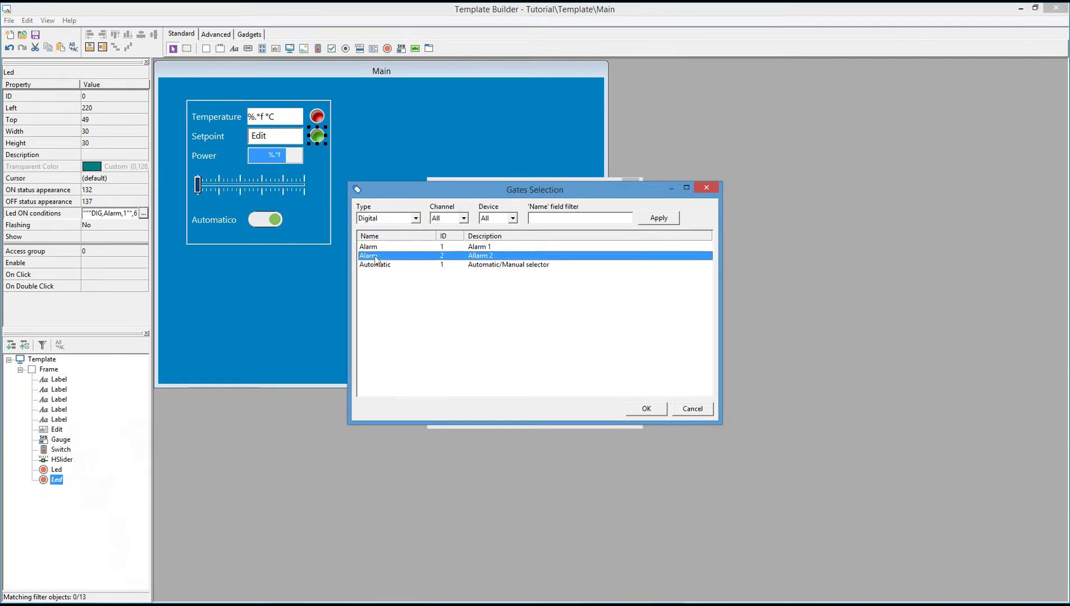
{"action": "double_click", "coordinate": [375, 257]}
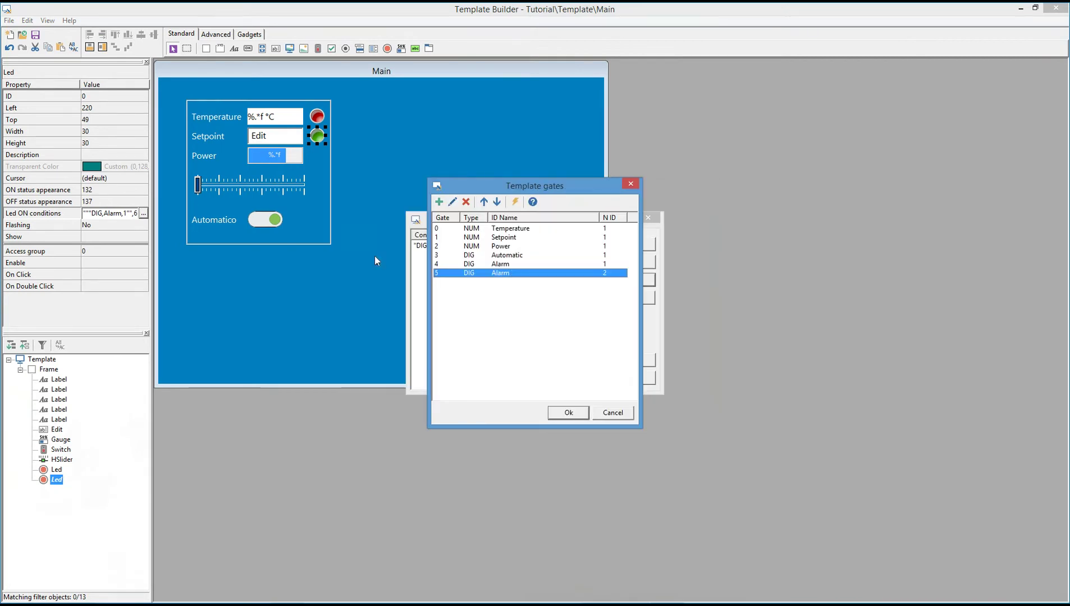
{"action": "left_click", "coordinate": [565, 412]}
Set the condition's gate to DIG,Alarm,2 and confirm the ON conditions
{"action": "left_click", "coordinate": [564, 244]}
{"action": "left_click", "coordinate": [509, 303]}
{"action": "left_click", "coordinate": [506, 383]}
{"action": "left_click", "coordinate": [606, 362]}
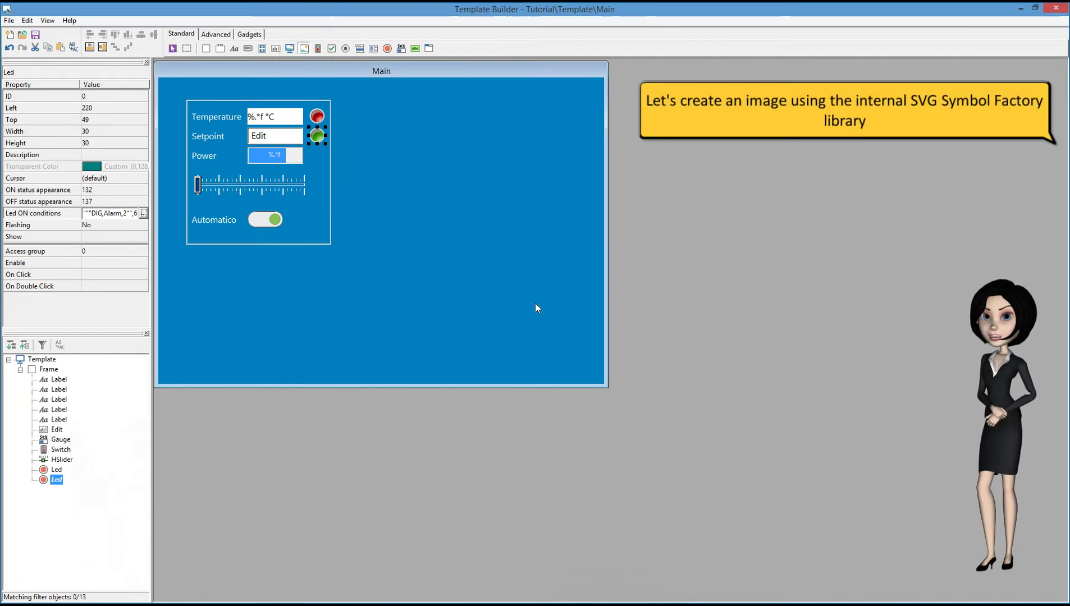
Place a new image object on the template, using the Chemical library's chrystalizer symbol as its frame
{"action": "left_click", "coordinate": [303, 48]}
{"action": "left_click", "coordinate": [377, 118]}
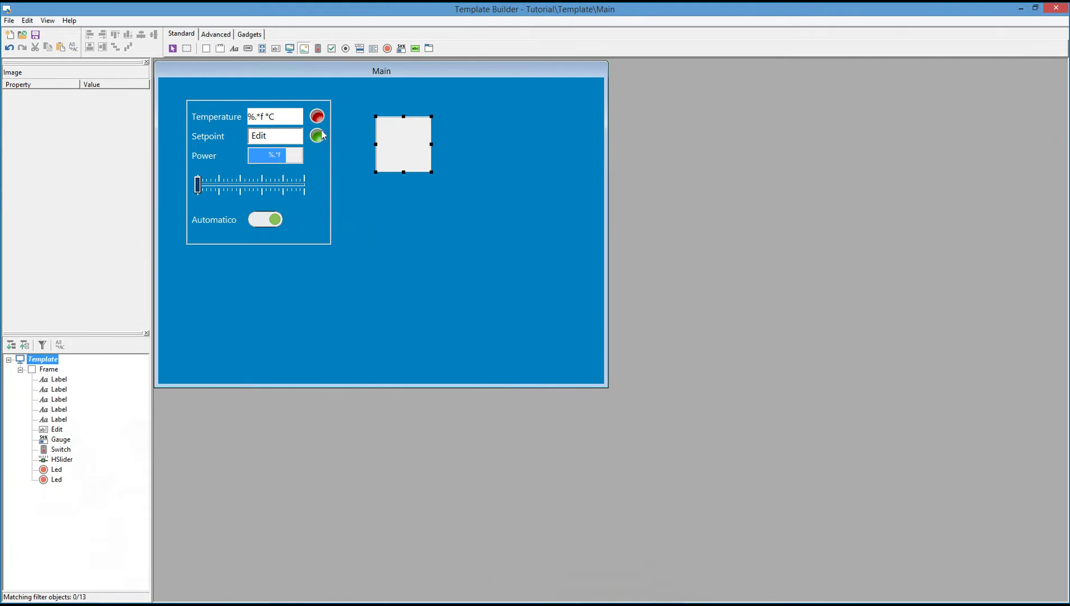
{"action": "left_click", "coordinate": [111, 178]}
{"action": "left_click", "coordinate": [144, 179]}
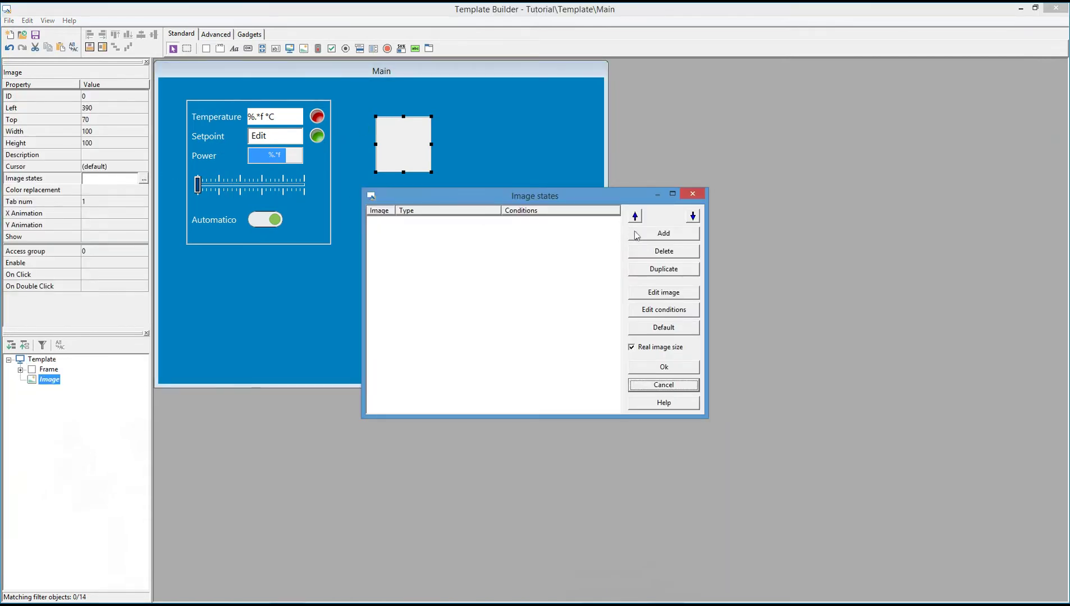
{"action": "left_click", "coordinate": [654, 233]}
{"action": "left_click", "coordinate": [203, 130]}
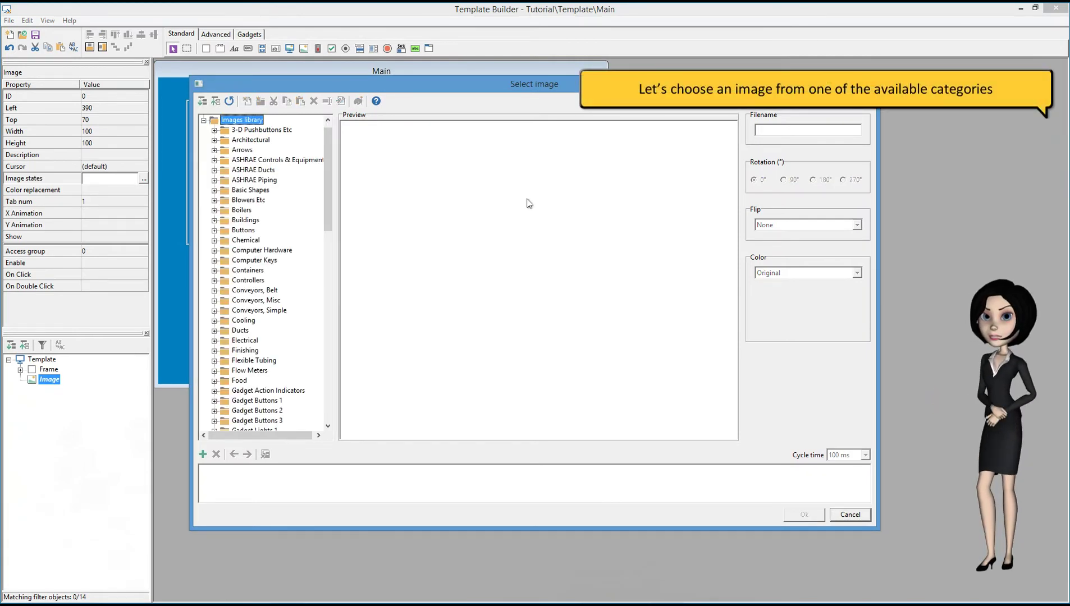
{"action": "left_click", "coordinate": [238, 242]}
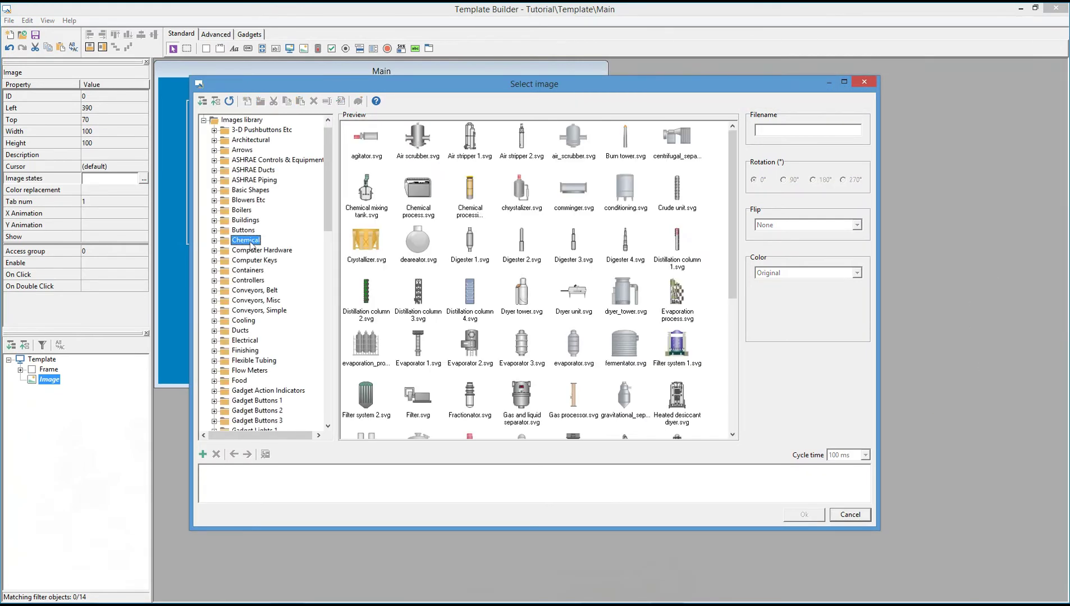
{"action": "left_click", "coordinate": [523, 194]}
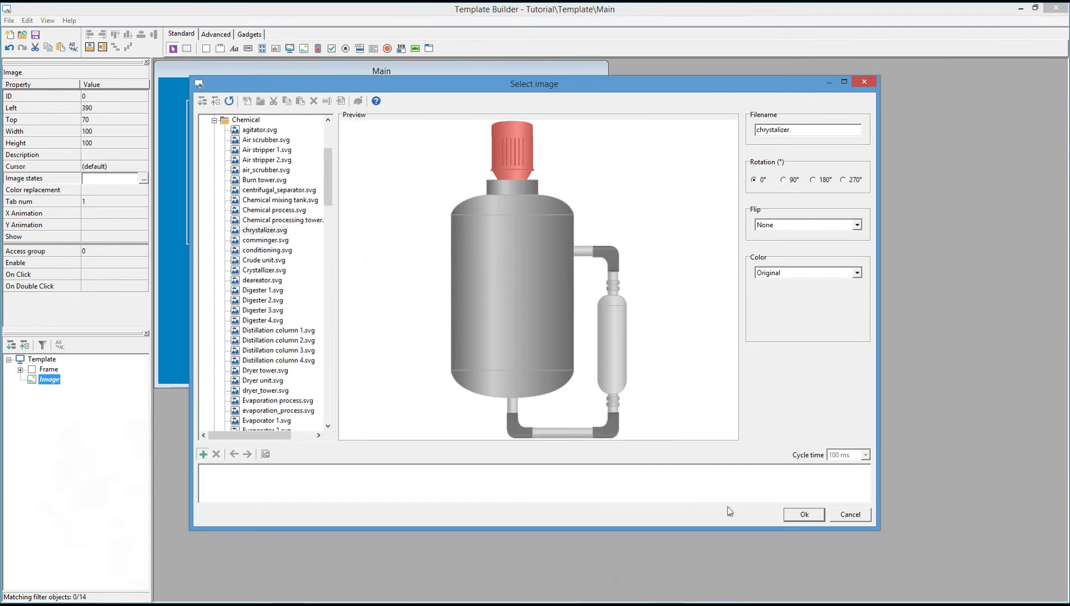
{"action": "left_click", "coordinate": [803, 515]}
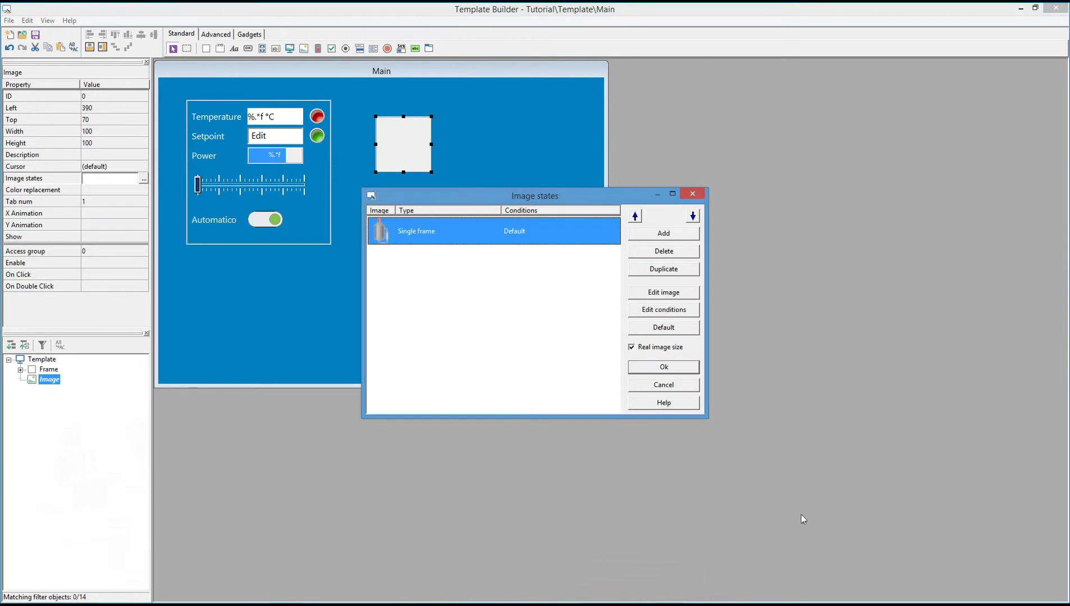
Add a Chemical chrystalizer.svg frame recoloured to hue 153, named chrystalizer_Green
{"action": "left_click", "coordinate": [674, 237]}
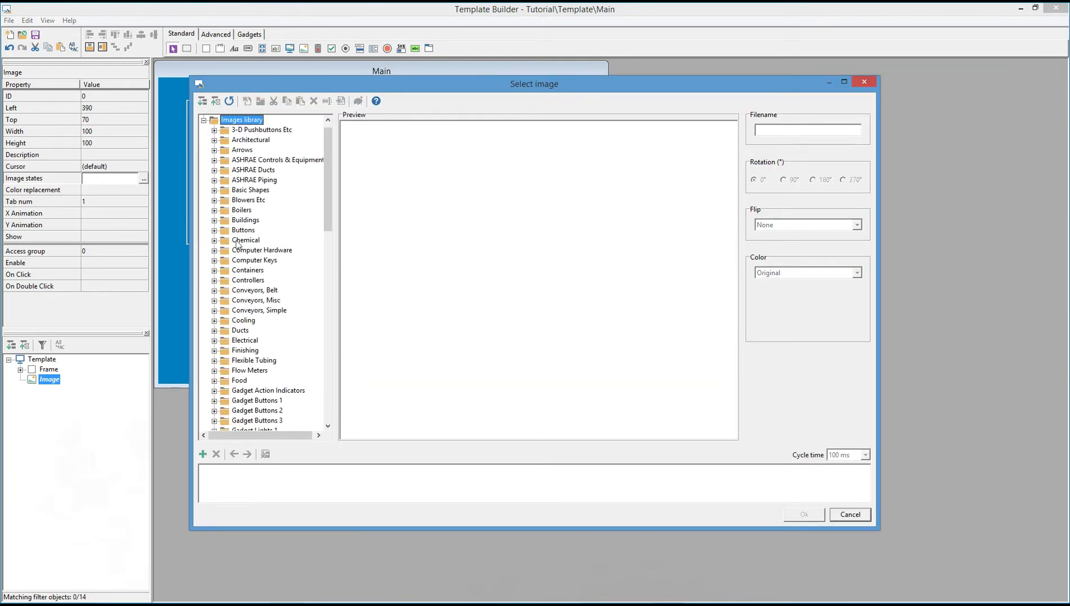
{"action": "left_click", "coordinate": [237, 241]}
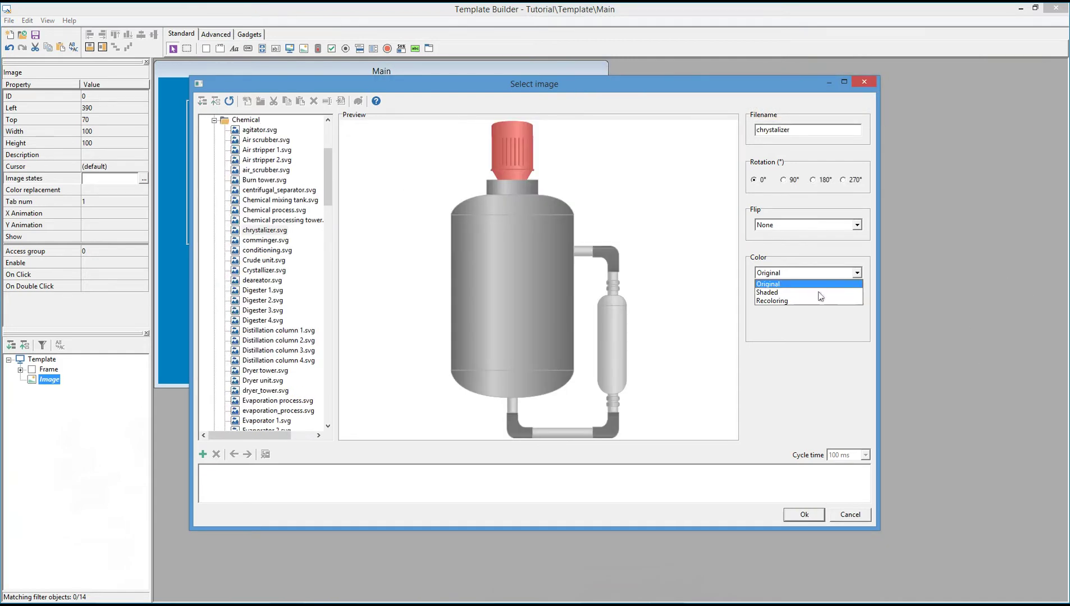
{"action": "left_click", "coordinate": [818, 295]}
{"action": "left_click", "coordinate": [801, 129]}
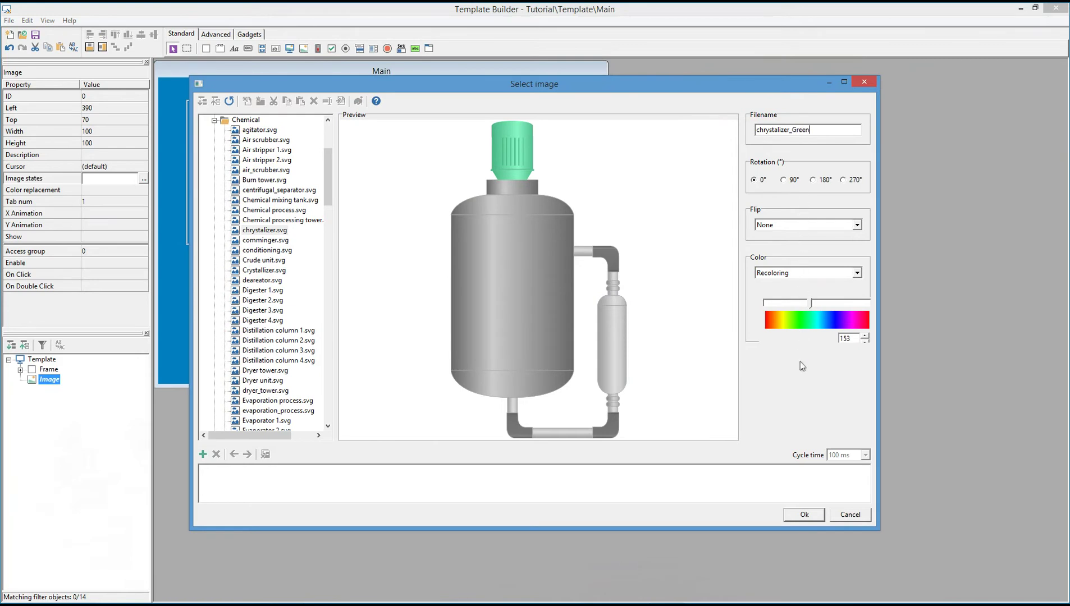
{"action": "left_click", "coordinate": [803, 514]}
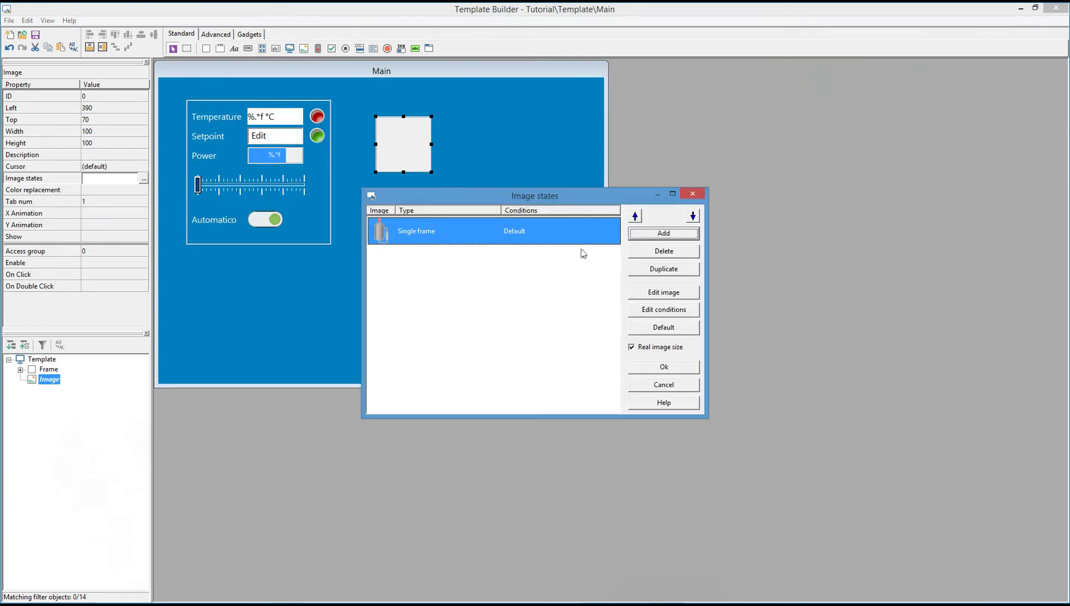
Condition the first frame on gate DIG,Automatic,1 == 1
{"action": "left_click", "coordinate": [665, 308]}
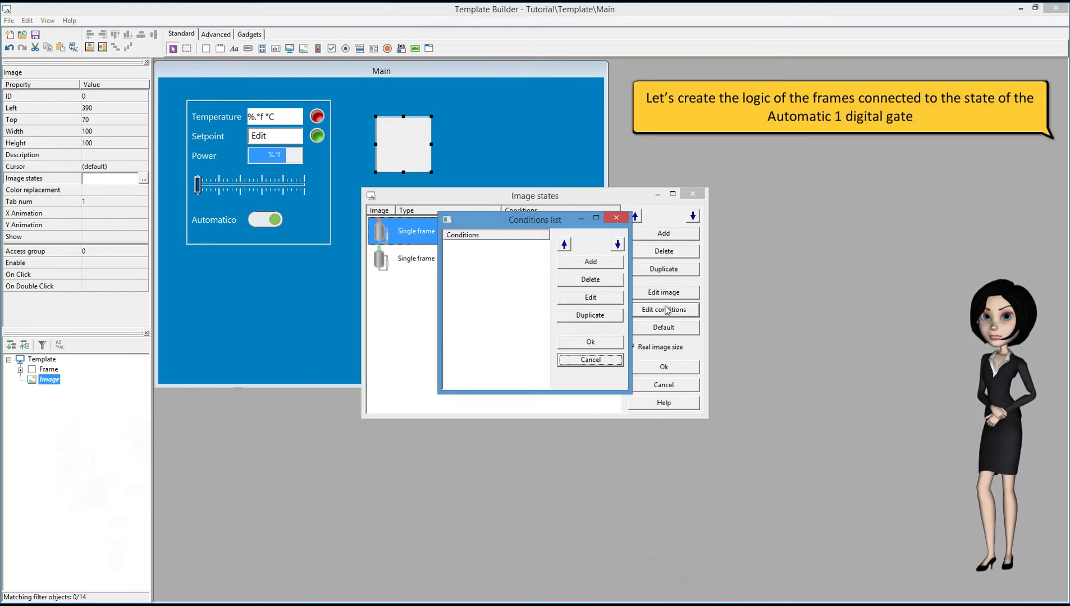
{"action": "left_click", "coordinate": [583, 266]}
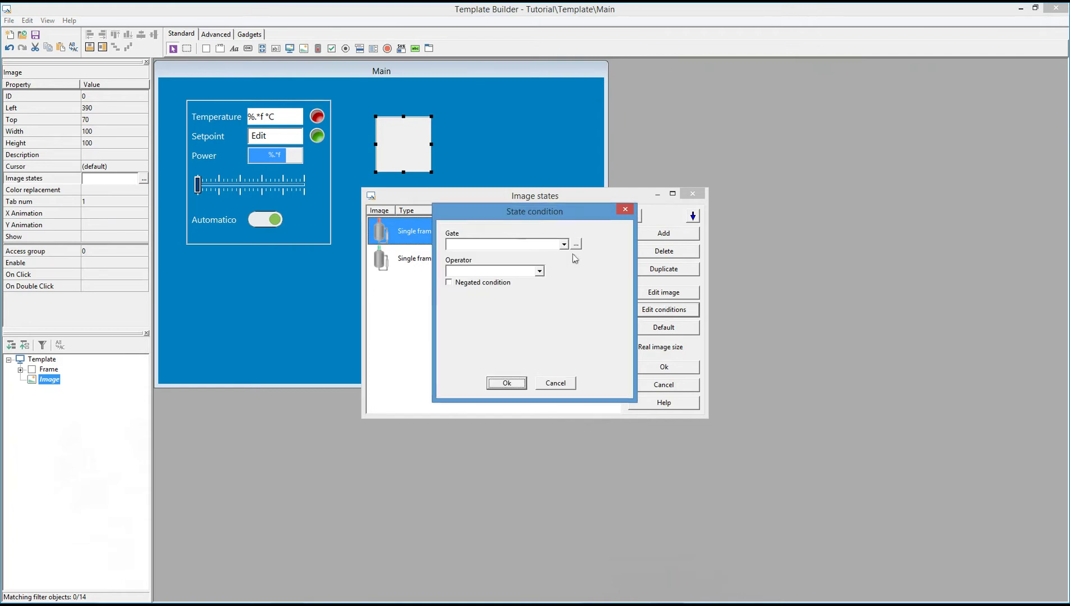
{"action": "left_click", "coordinate": [564, 244]}
{"action": "left_click", "coordinate": [512, 286]}
{"action": "left_click", "coordinate": [540, 272]}
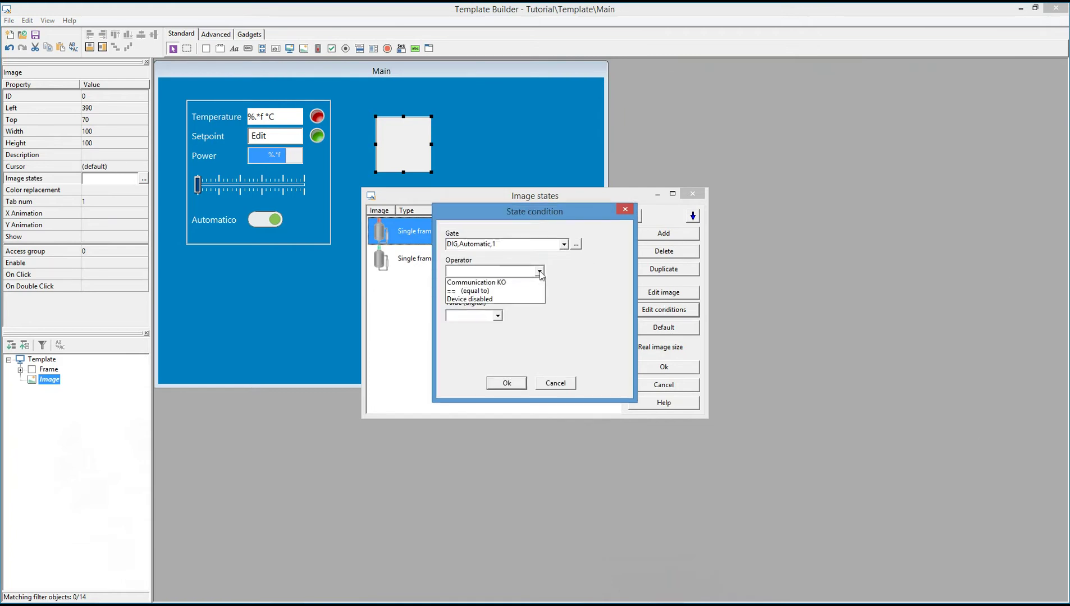
{"action": "left_click", "coordinate": [506, 291]}
{"action": "left_click", "coordinate": [498, 315]}
{"action": "left_click", "coordinate": [469, 336]}
{"action": "left_click", "coordinate": [500, 381]}
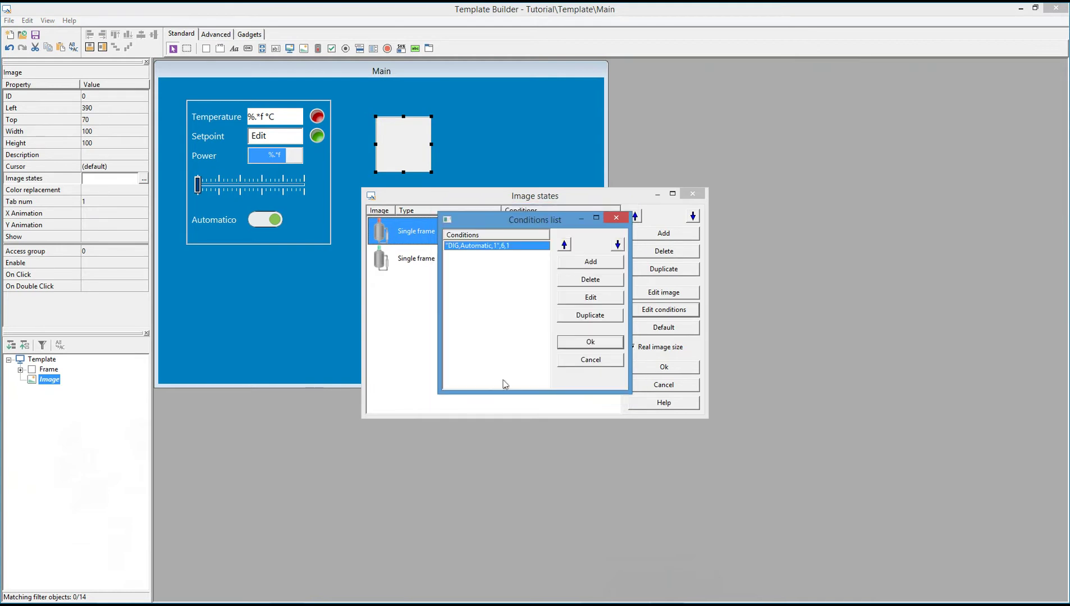
{"action": "left_click", "coordinate": [605, 346]}
Give the Default frame a DIG,Automatic,1 condition and apply the image states
{"action": "left_click", "coordinate": [541, 267]}
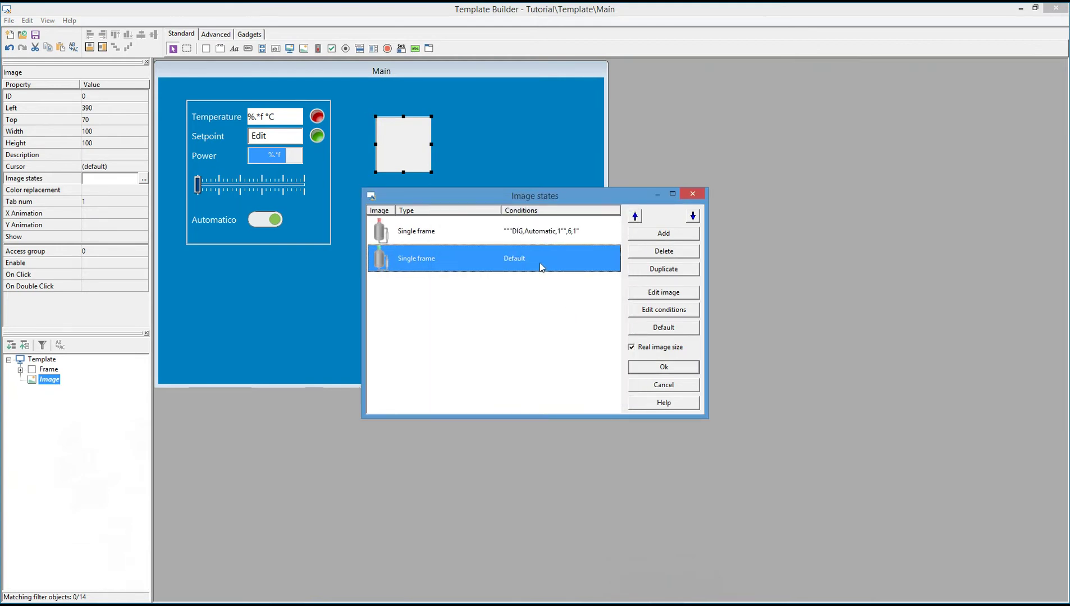
{"action": "left_click", "coordinate": [664, 310]}
{"action": "left_click", "coordinate": [609, 270]}
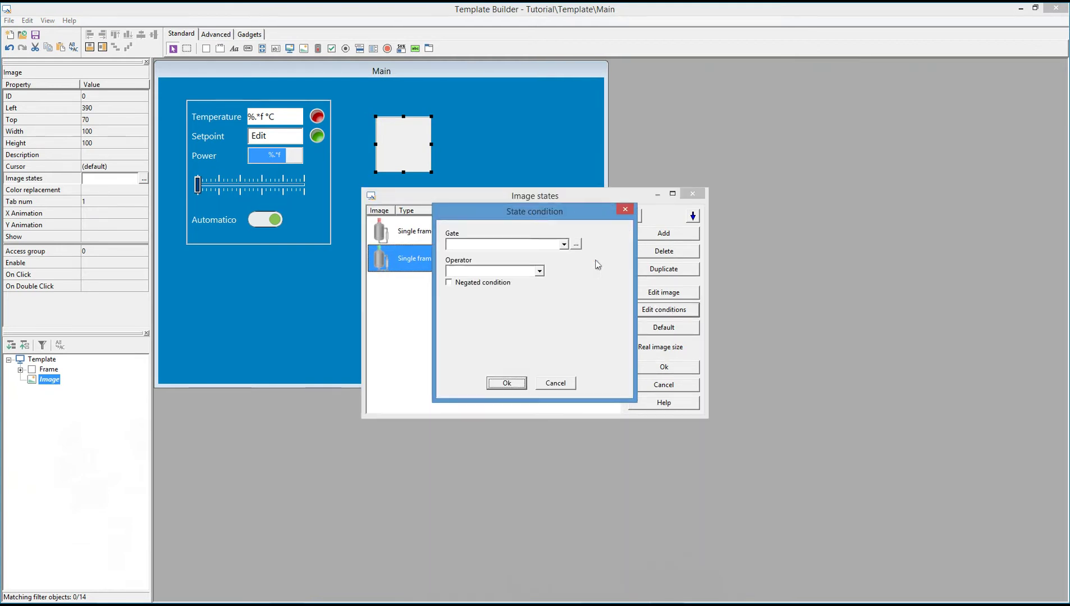
{"action": "left_click", "coordinate": [564, 245]}
{"action": "left_click", "coordinate": [522, 289]}
{"action": "left_click", "coordinate": [534, 271]}
{"action": "left_click", "coordinate": [501, 288]}
{"action": "left_click", "coordinate": [507, 382]}
{"action": "left_click", "coordinate": [590, 342]}
{"action": "left_click", "coordinate": [664, 366]}
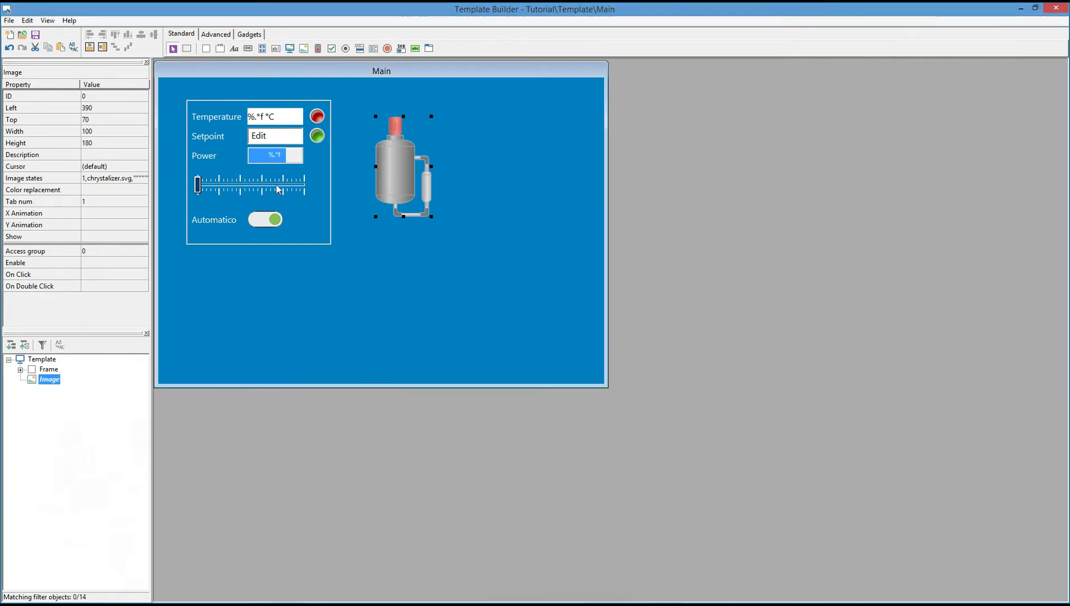
Position the chrystalizer image at left 425, top 50, sized 270 × 454
{"action": "left_click", "coordinate": [100, 107]}
{"action": "type", "text": "425"}
{"action": "left_click", "coordinate": [99, 120]}
{"action": "type", "text": "50"}
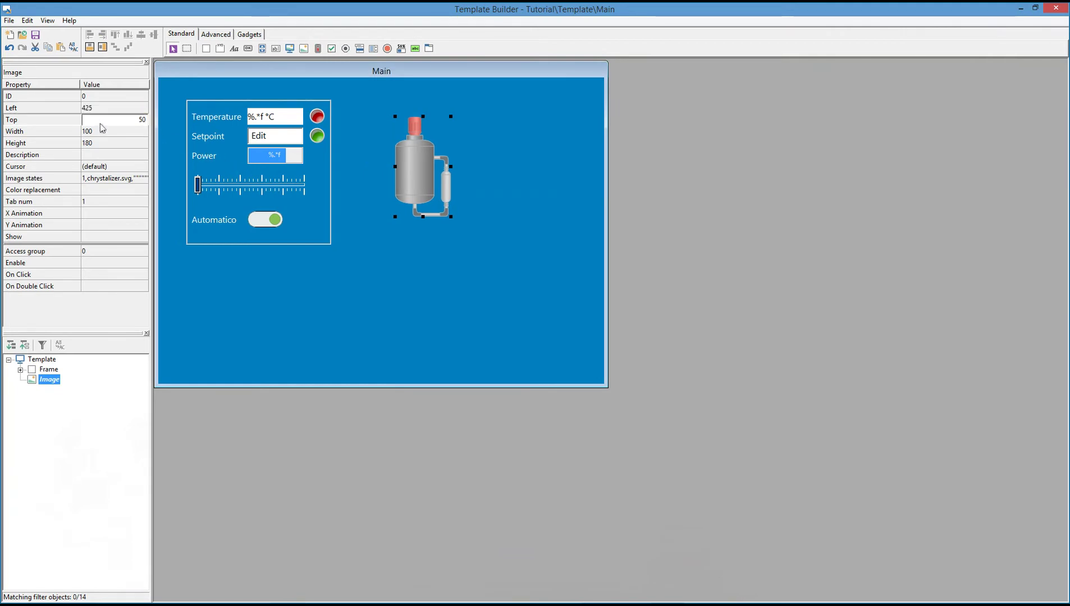
{"action": "left_click", "coordinate": [103, 132]}
{"action": "type", "text": "270"}
{"action": "left_click", "coordinate": [103, 143]}
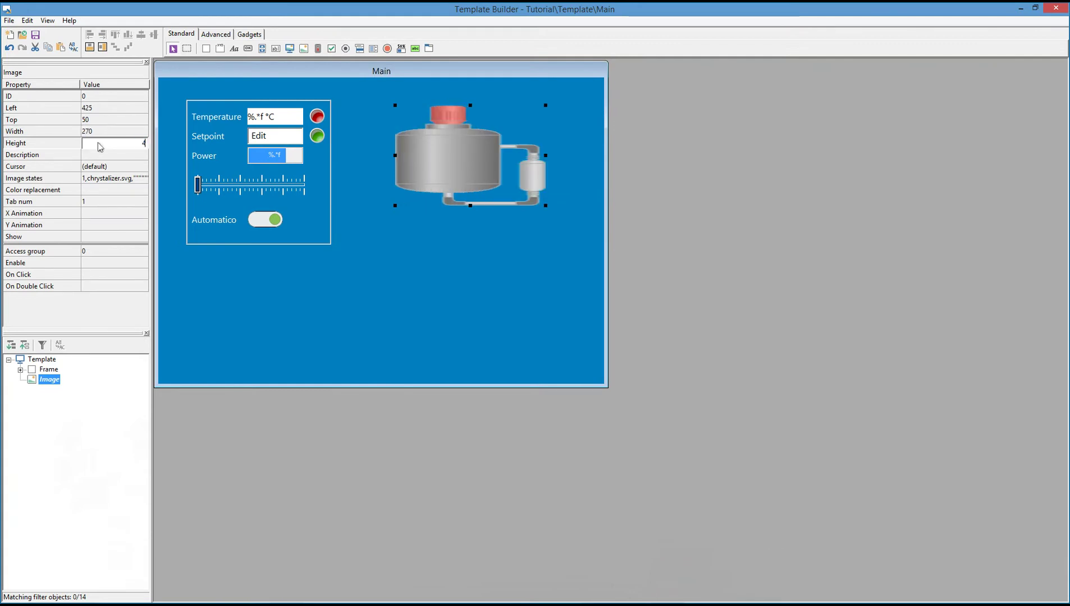
{"action": "type", "text": "454"}
{"action": "key", "text": "Return"}
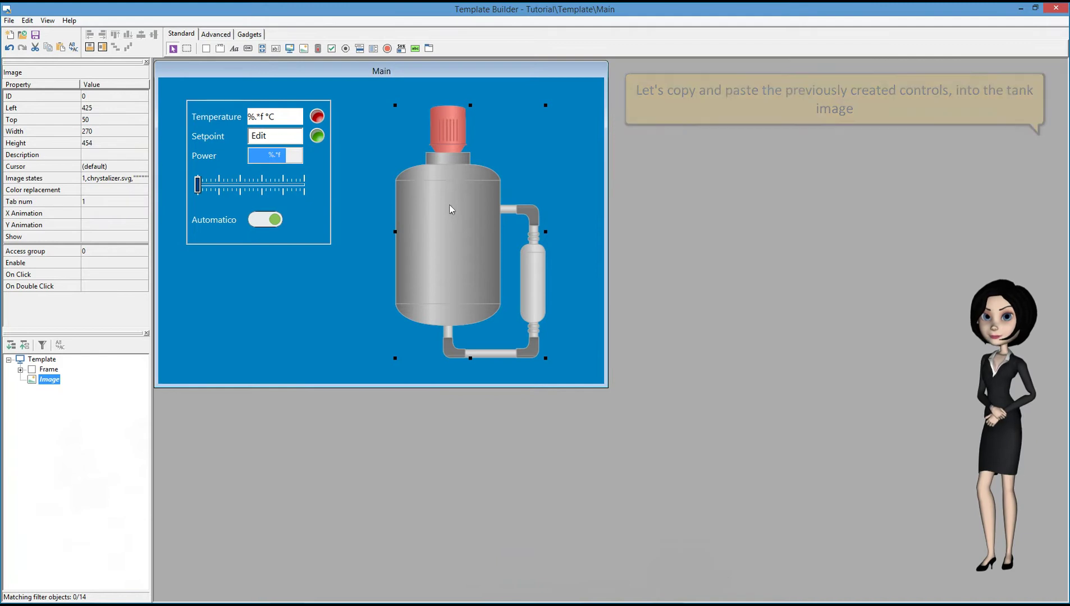
Paste copies of the Temperature label and both status LEDs onto the tank, deleting the extra edit field
{"action": "left_click", "coordinate": [287, 120]}
{"action": "left_click", "coordinate": [286, 133], "text": "ctrl"}
{"action": "left_click", "coordinate": [317, 116], "text": "ctrl"}
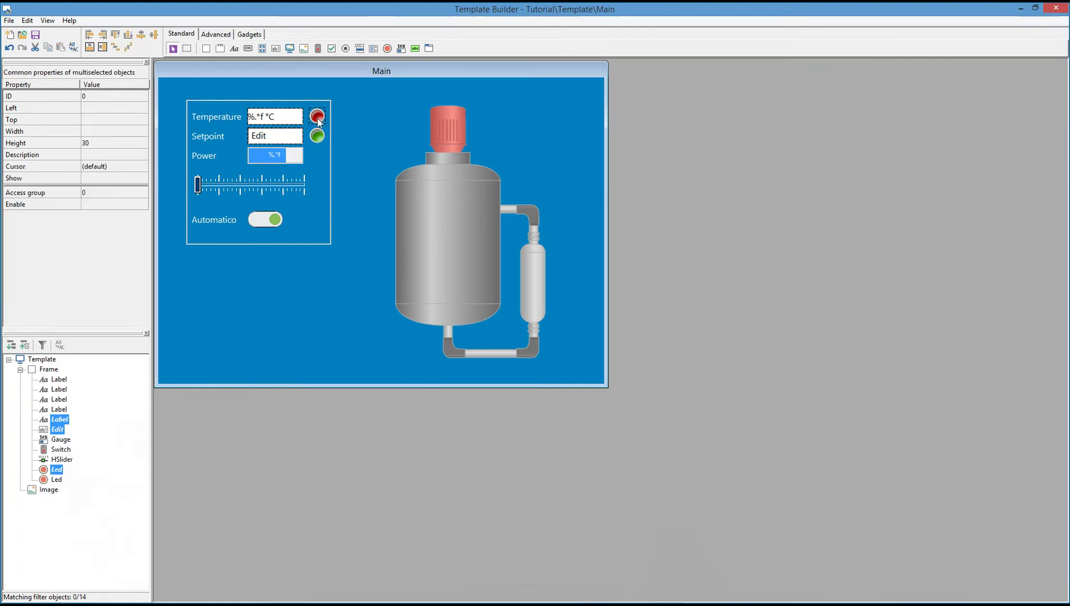
{"action": "left_click", "coordinate": [320, 136], "text": "ctrl"}
{"action": "left_click", "coordinate": [427, 204]}
{"action": "key", "text": "ctrl+v"}
{"action": "left_click", "coordinate": [447, 229]}
{"action": "left_click", "coordinate": [445, 213]}
{"action": "key", "text": "Delete"}
Paste a copy of the Power gauge inside the tank, filling Bottom - Top
{"action": "left_click", "coordinate": [285, 158]}
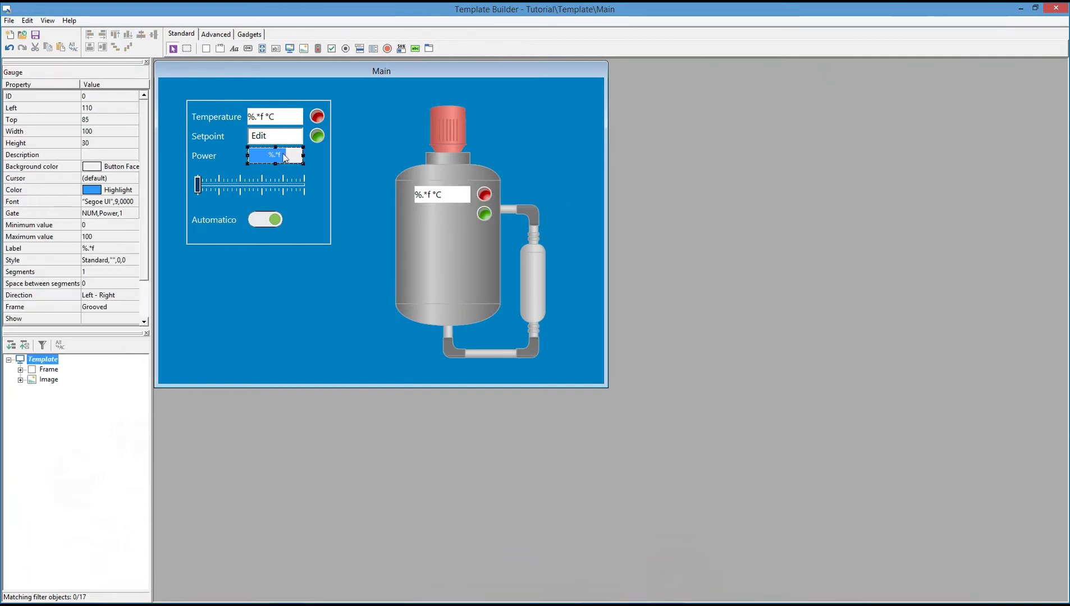
{"action": "left_click", "coordinate": [439, 262]}
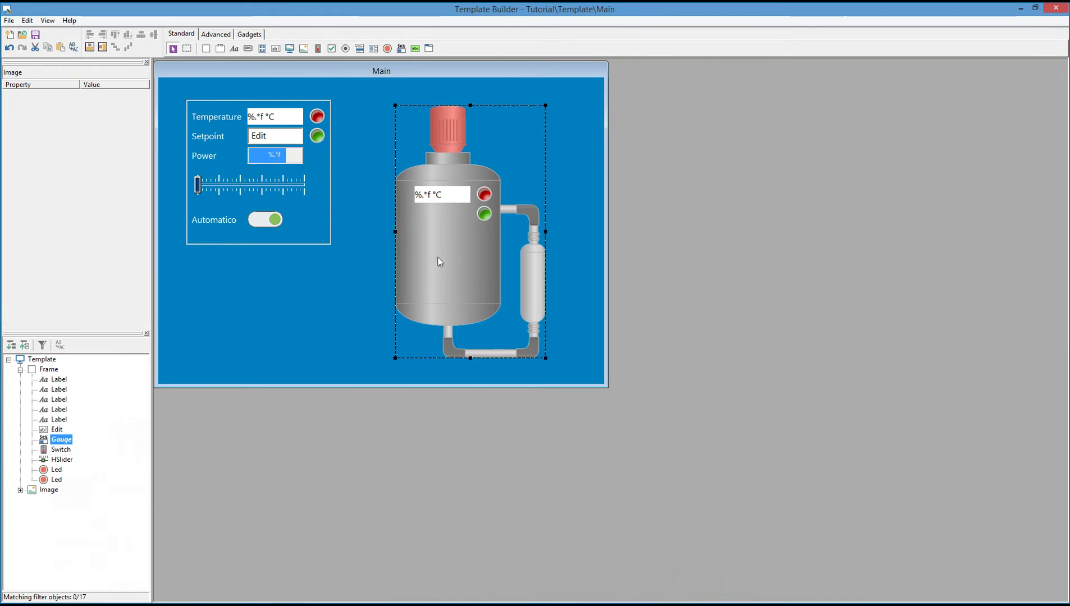
{"action": "key", "text": "ctrl+v"}
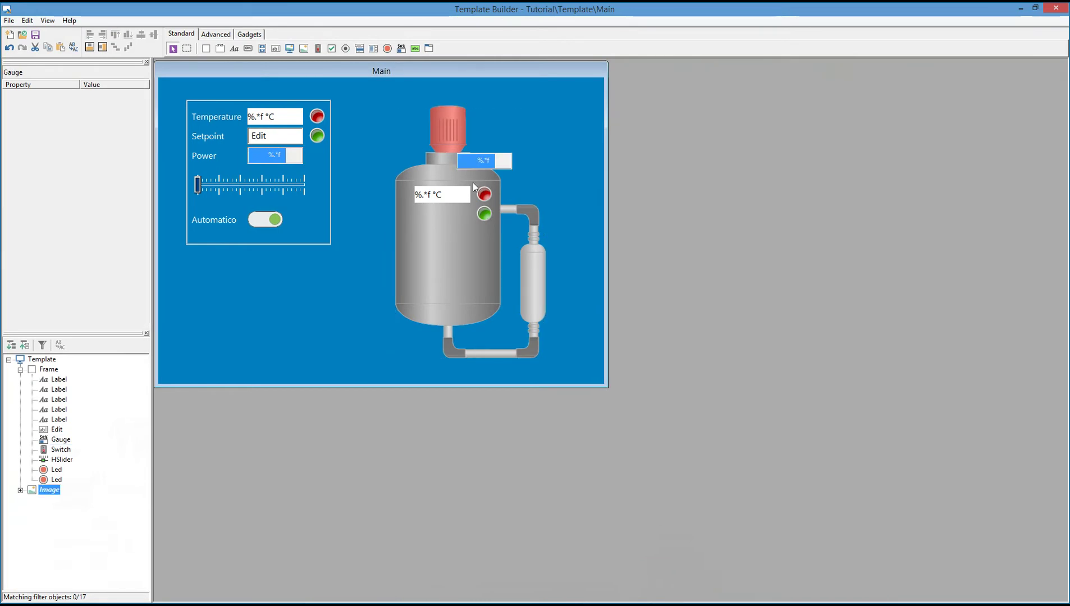
{"action": "left_click_drag", "start_coordinate": [476, 178], "coordinate": [442, 224]}
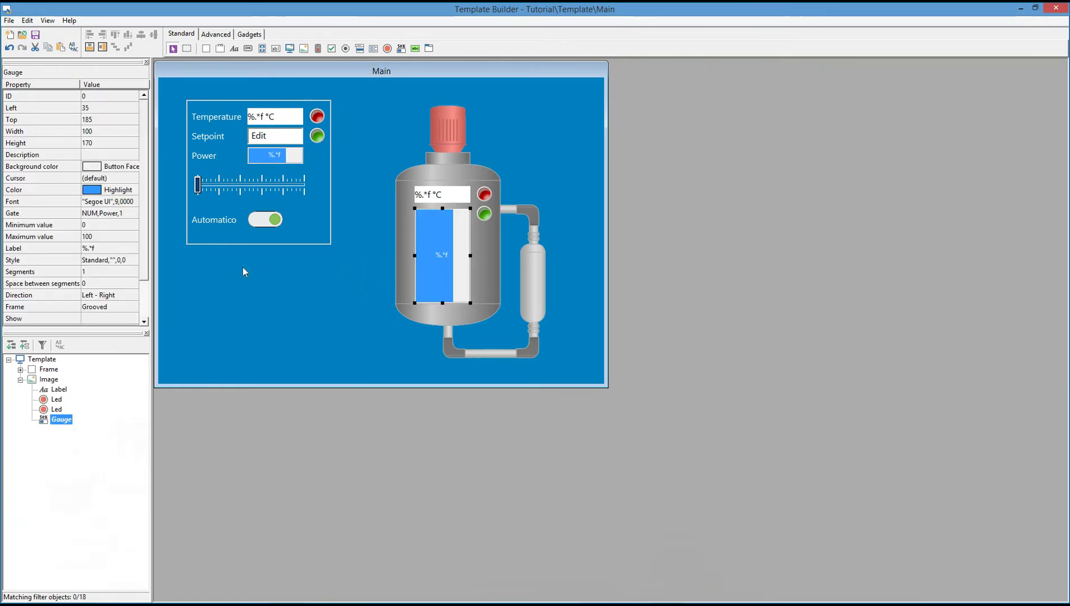
{"action": "left_click", "coordinate": [126, 296]}
{"action": "left_click", "coordinate": [133, 296]}
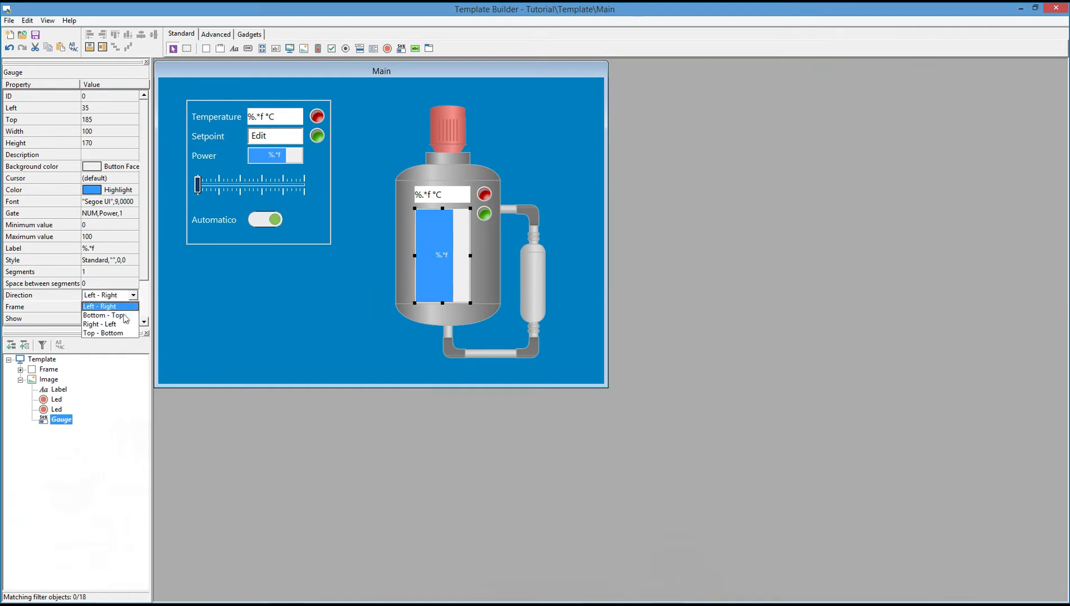
{"action": "left_click", "coordinate": [123, 315]}
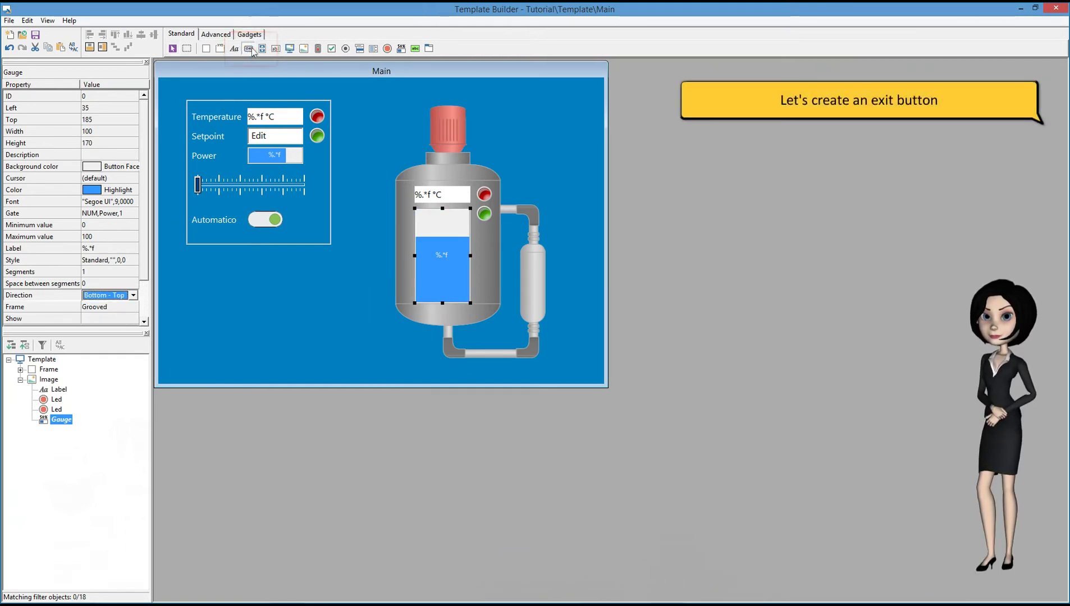
Place a button at left 50, top 365, sized 265 × 79, labelled EXIT
{"action": "left_click", "coordinate": [191, 289]}
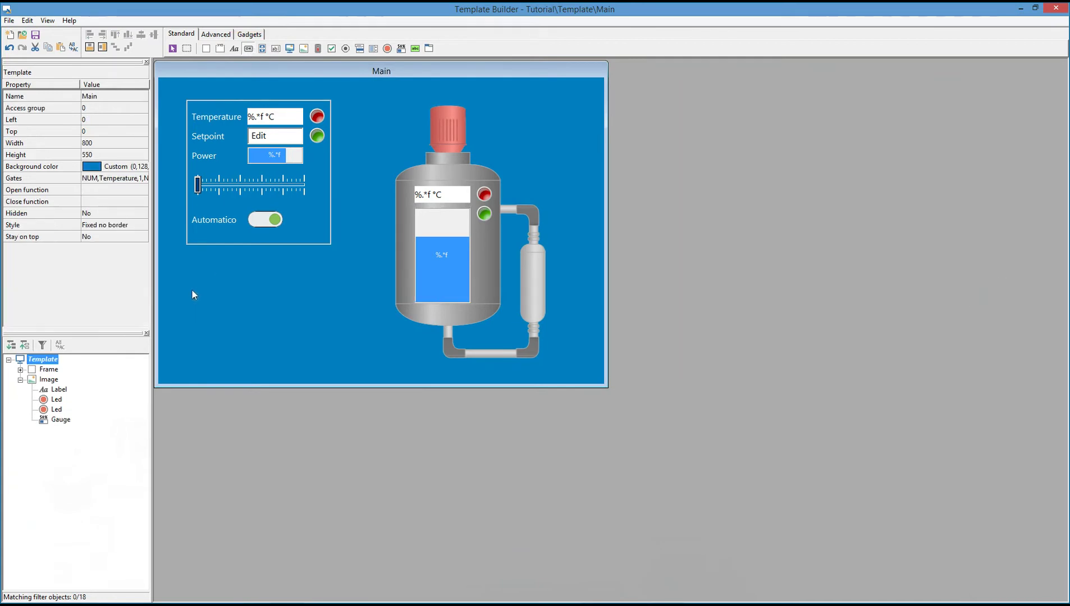
{"action": "left_click", "coordinate": [109, 108]}
{"action": "type", "text": "50"}
{"action": "left_click", "coordinate": [109, 119]}
{"action": "type", "text": "365"}
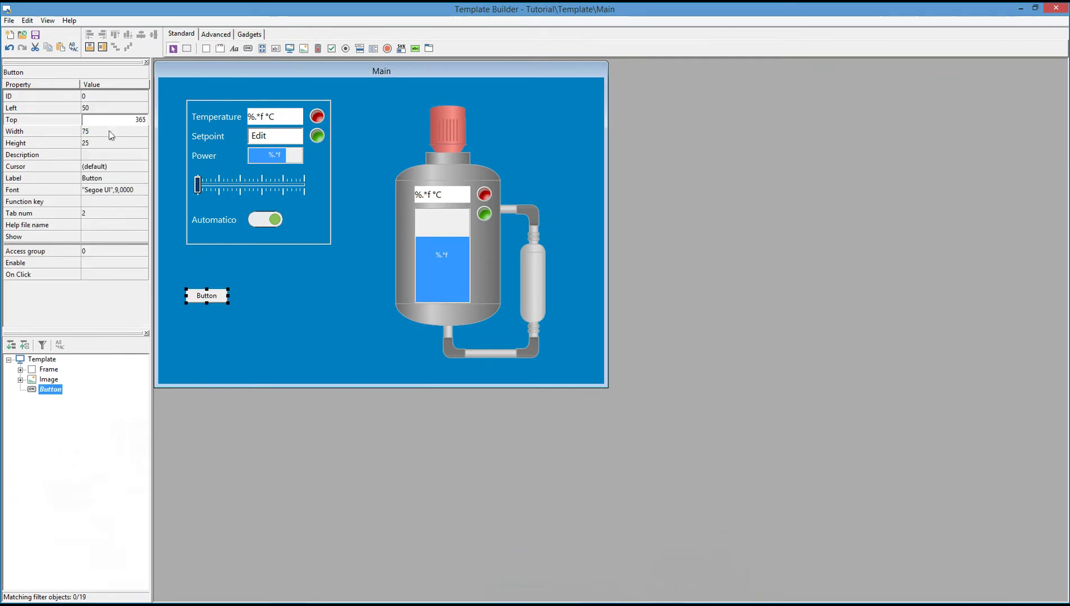
{"action": "left_click", "coordinate": [109, 130]}
{"action": "type", "text": "26"}
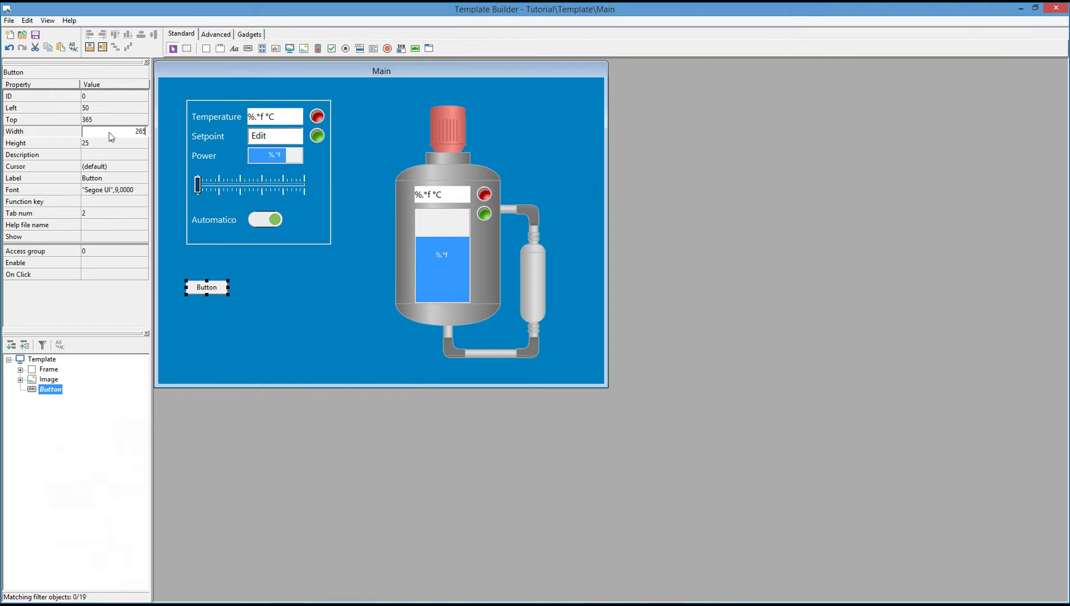
{"action": "left_click", "coordinate": [133, 144]}
{"action": "type", "text": "79"}
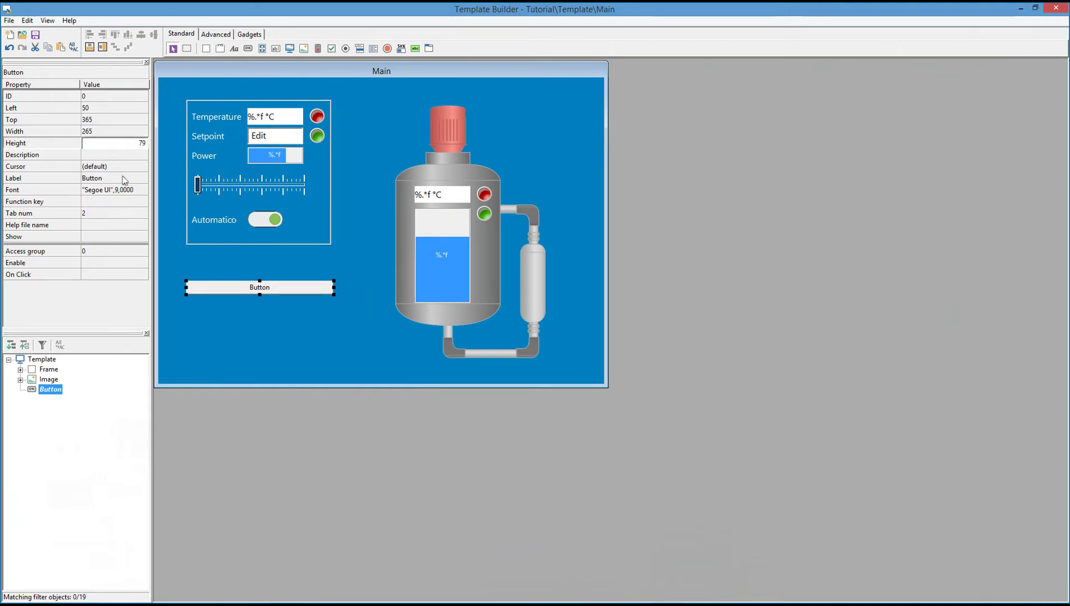
{"action": "left_click", "coordinate": [123, 179]}
{"action": "type", "text": "EXI"}
Set the EXIT button's label font to 18-point Segoe UI
{"action": "left_click", "coordinate": [127, 190]}
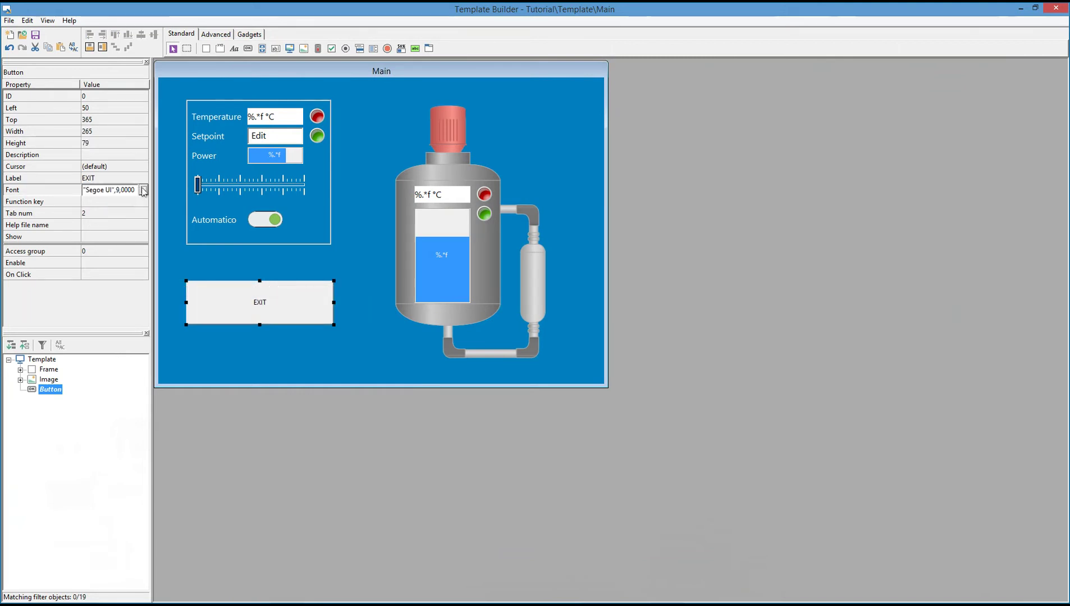
{"action": "left_click", "coordinate": [144, 191]}
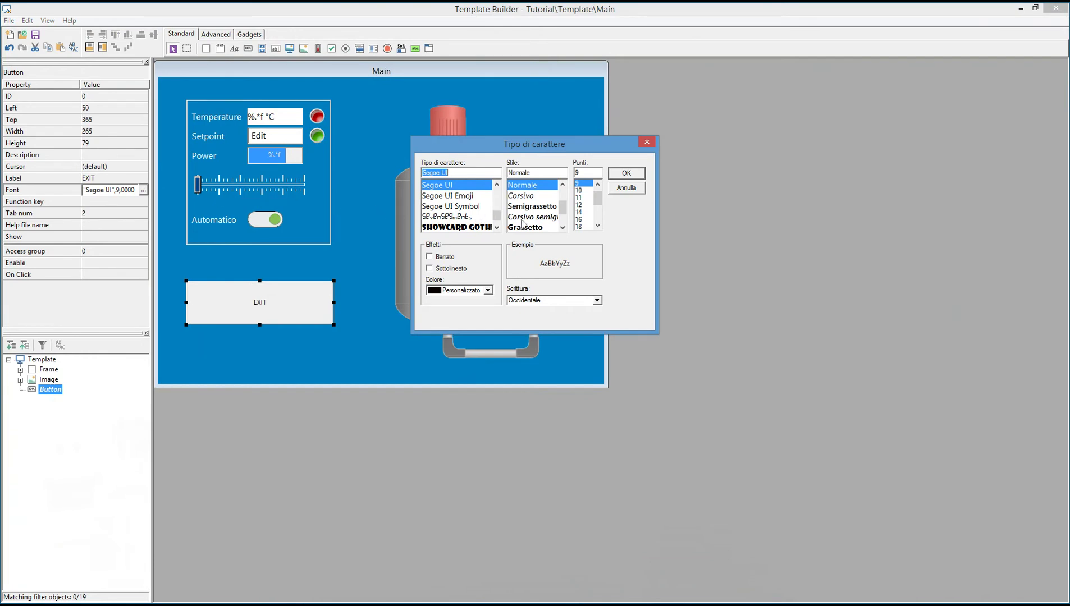
{"action": "left_click", "coordinate": [578, 226]}
{"action": "left_click", "coordinate": [627, 174]}
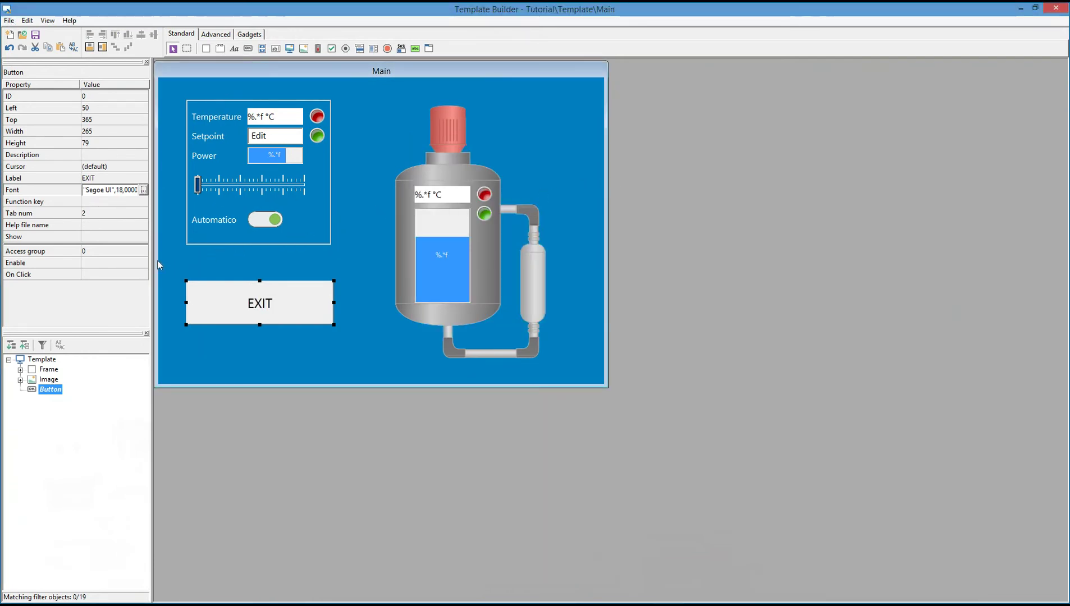
{"action": "left_click", "coordinate": [111, 273]}
Set the EXIT button's On Click action to Close template, then collapse the object tree
{"action": "left_click", "coordinate": [143, 275]}
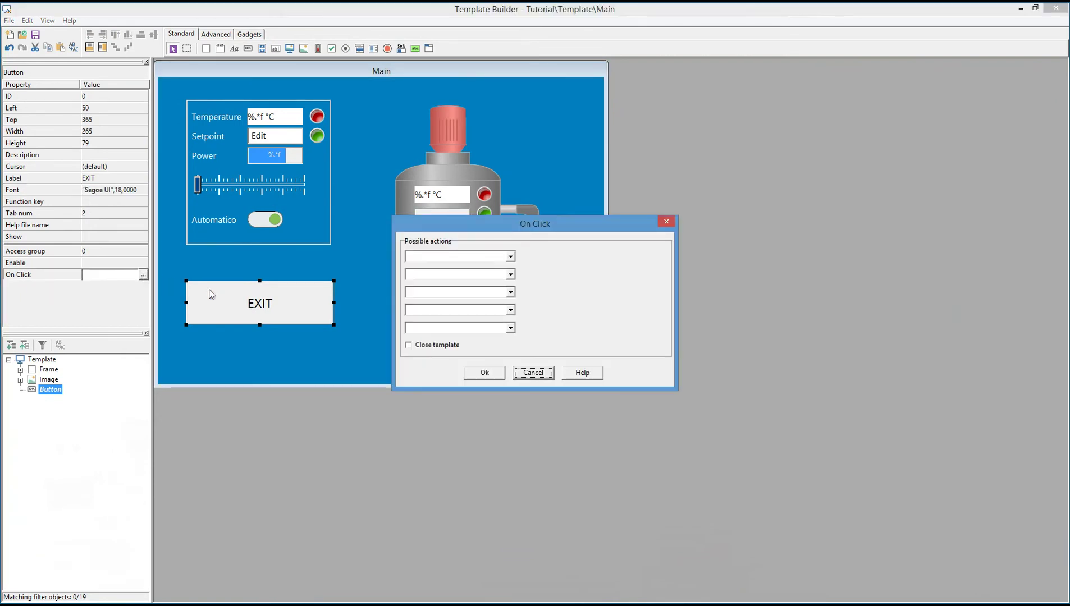
{"action": "left_click", "coordinate": [424, 346]}
{"action": "left_click", "coordinate": [485, 372]}
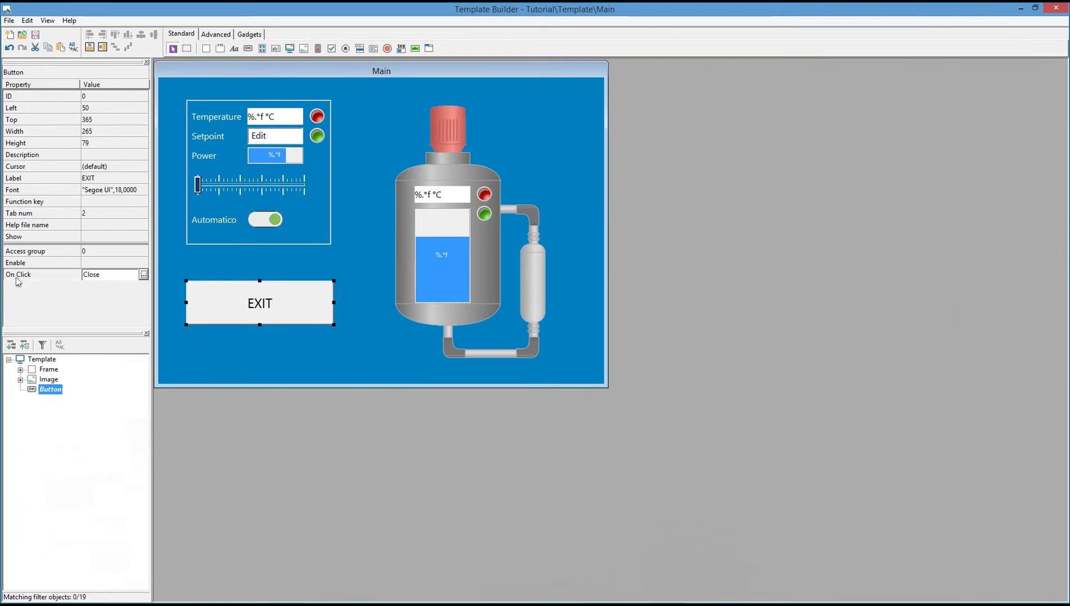
{"action": "left_click", "coordinate": [8, 359]}
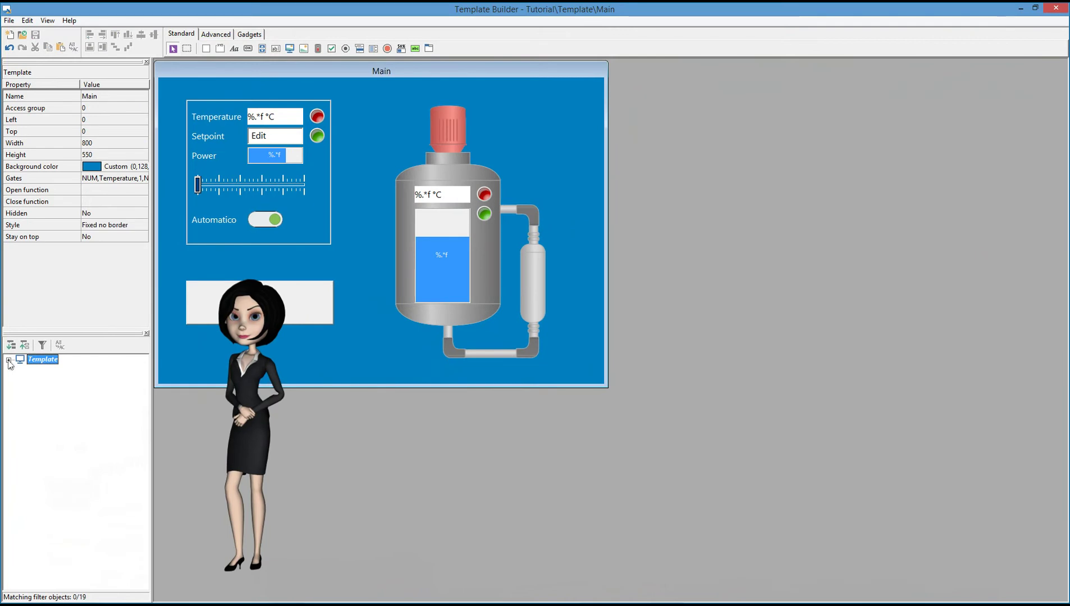
{"action": "left_click", "coordinate": [8, 361]}
{"action": "left_click", "coordinate": [20, 370]}
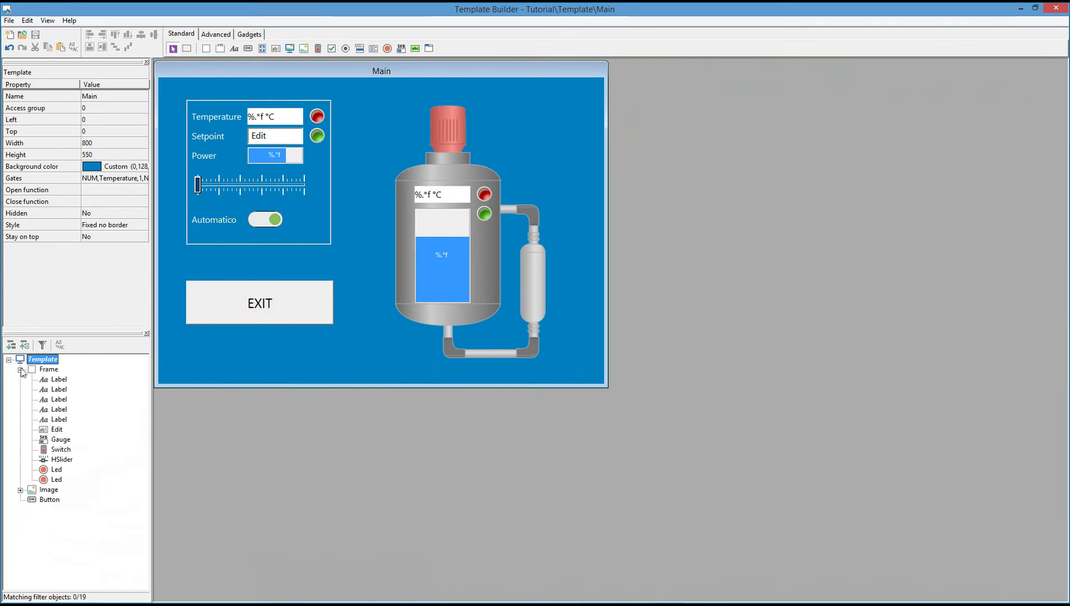
{"action": "left_click", "coordinate": [20, 490]}
{"action": "left_click", "coordinate": [59, 399]}
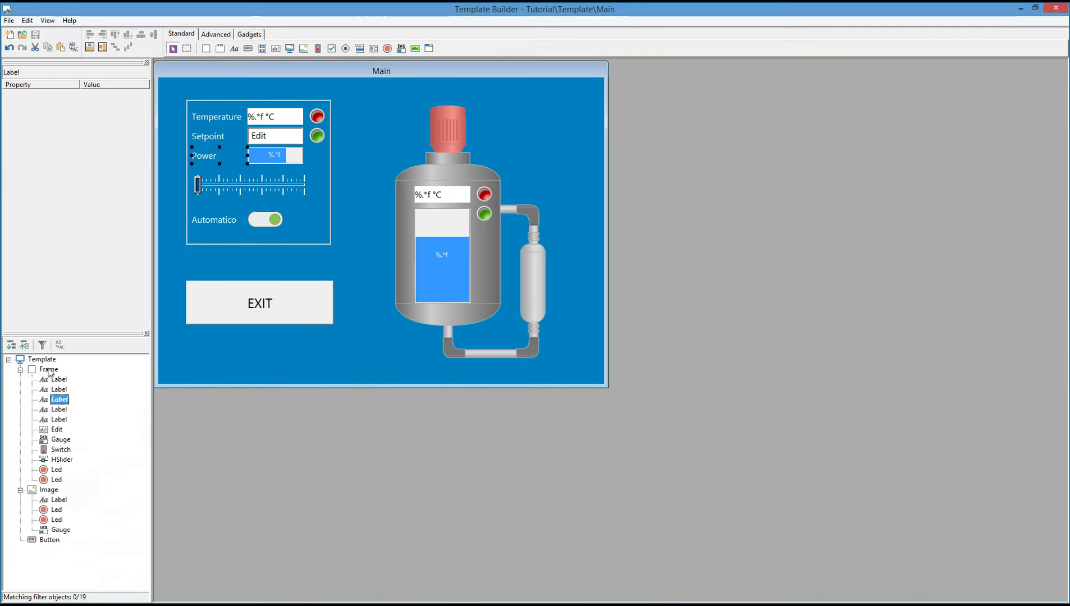
{"action": "key", "text": "Down"}
{"action": "key", "text": "Down"}
{"action": "key", "text": "Down"}
{"action": "key", "text": "Down"}
{"action": "key", "text": "Down"}
{"action": "key", "text": "Down"}
{"action": "key", "text": "Down"}
{"action": "key", "text": "Down"}
{"action": "key", "text": "Down"}
{"action": "key", "text": "Down"}
{"action": "key", "text": "Down"}
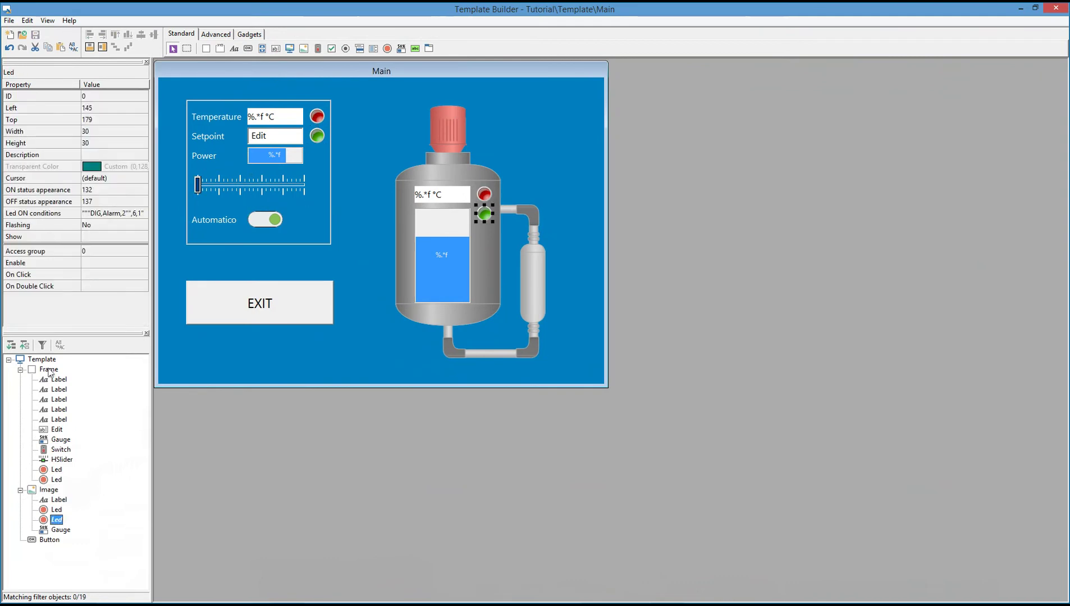
{"action": "left_click", "coordinate": [60, 388]}
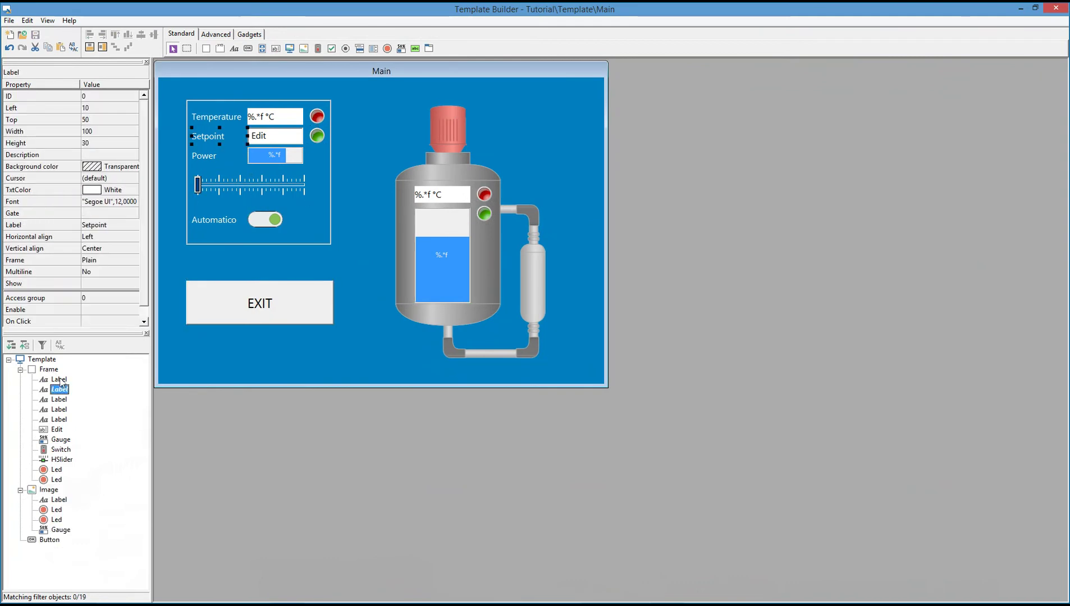
{"action": "key", "text": "Down"}
{"action": "key", "text": "Down"}
{"action": "key", "text": "Down"}
{"action": "key", "text": "Down"}
{"action": "key", "text": "Down"}
{"action": "key", "text": "Down"}
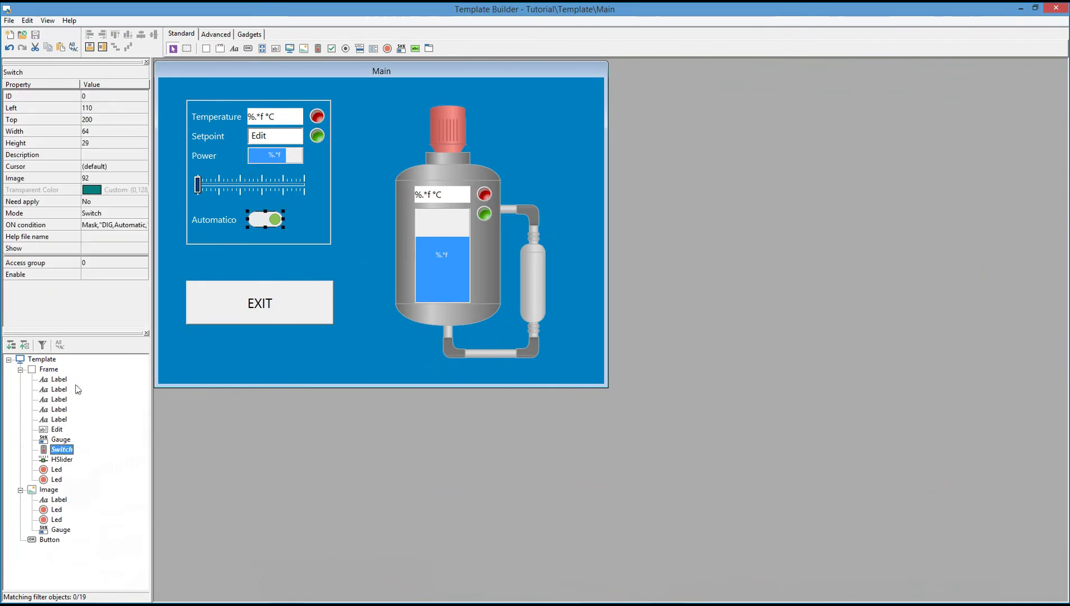
{"action": "key", "text": "Down"}
{"action": "key", "text": "Down"}
{"action": "key", "text": "Down"}
{"action": "key", "text": "Down"}
{"action": "key", "text": "Down"}
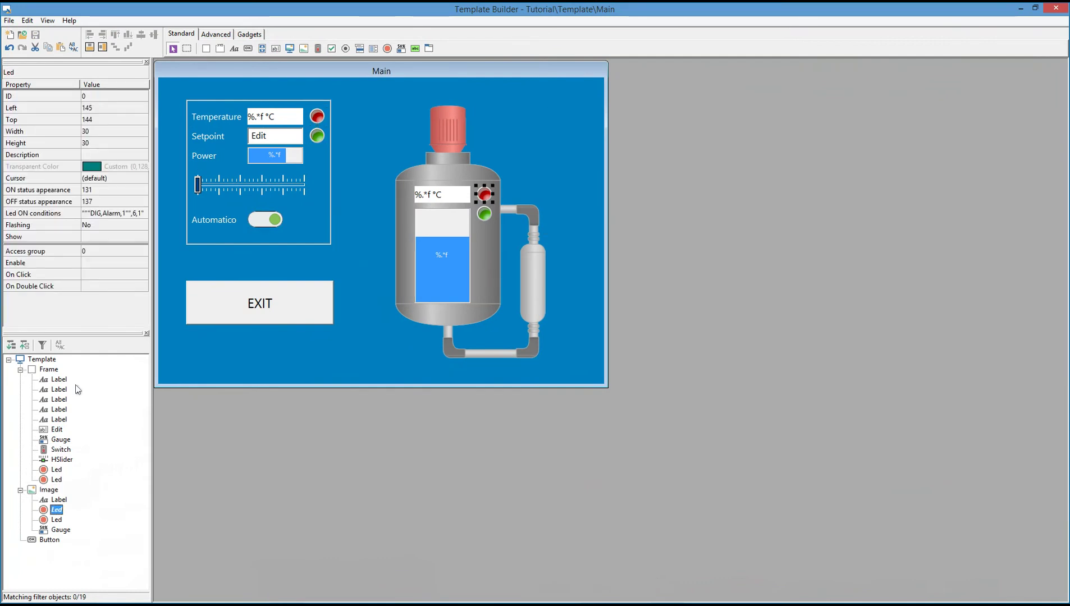
{"action": "key", "text": "Down"}
{"action": "key", "text": "Down"}
{"action": "key", "text": "Down"}
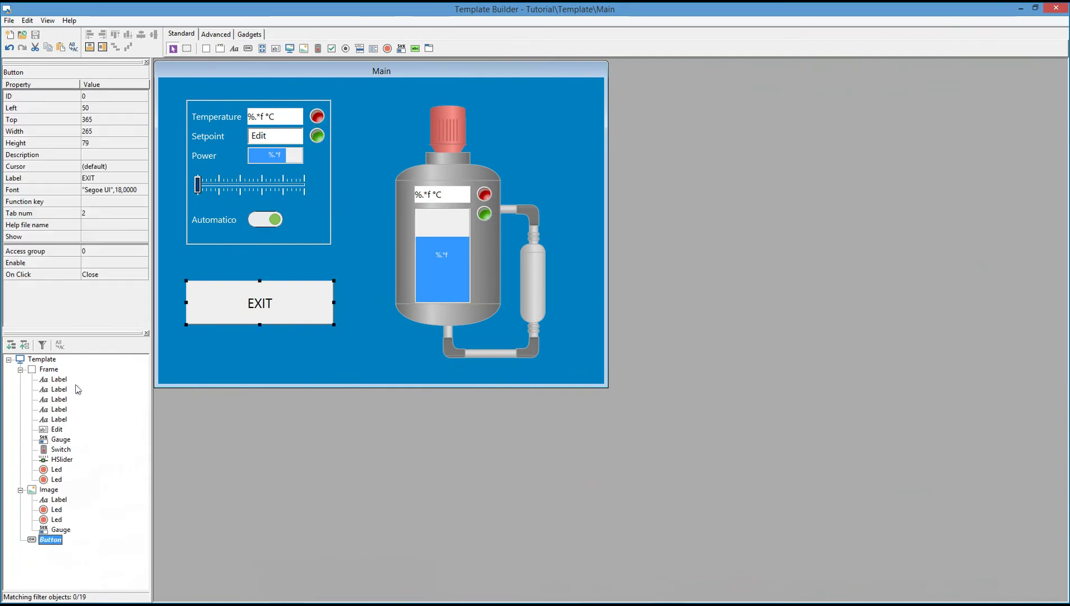
Close the Template Builder, run the Tutorial project, and open the Main template live
{"action": "left_click", "coordinate": [1059, 12]}
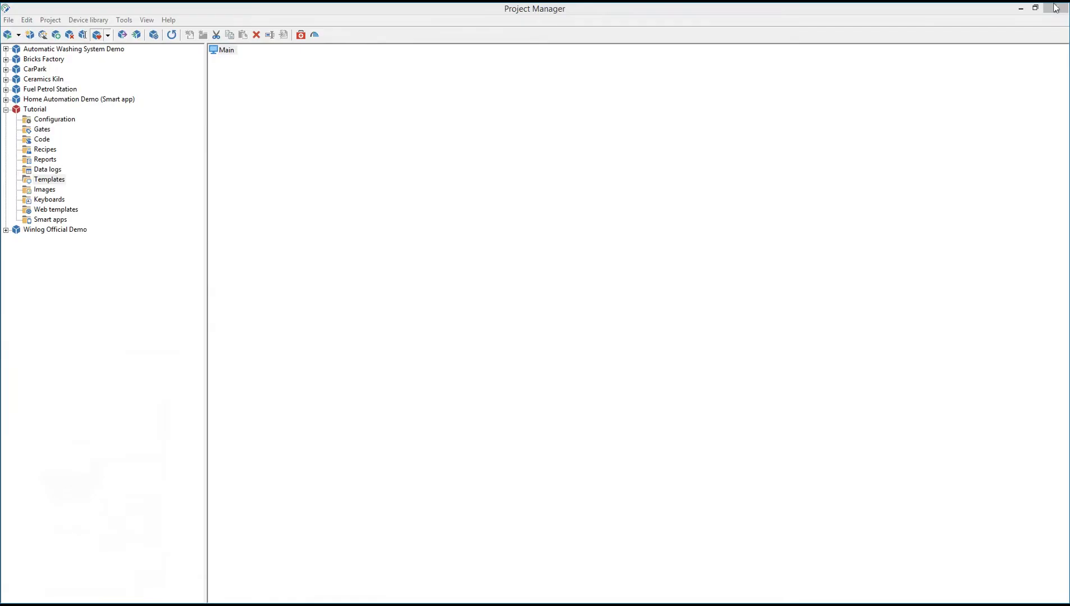
{"action": "left_click", "coordinate": [61, 21]}
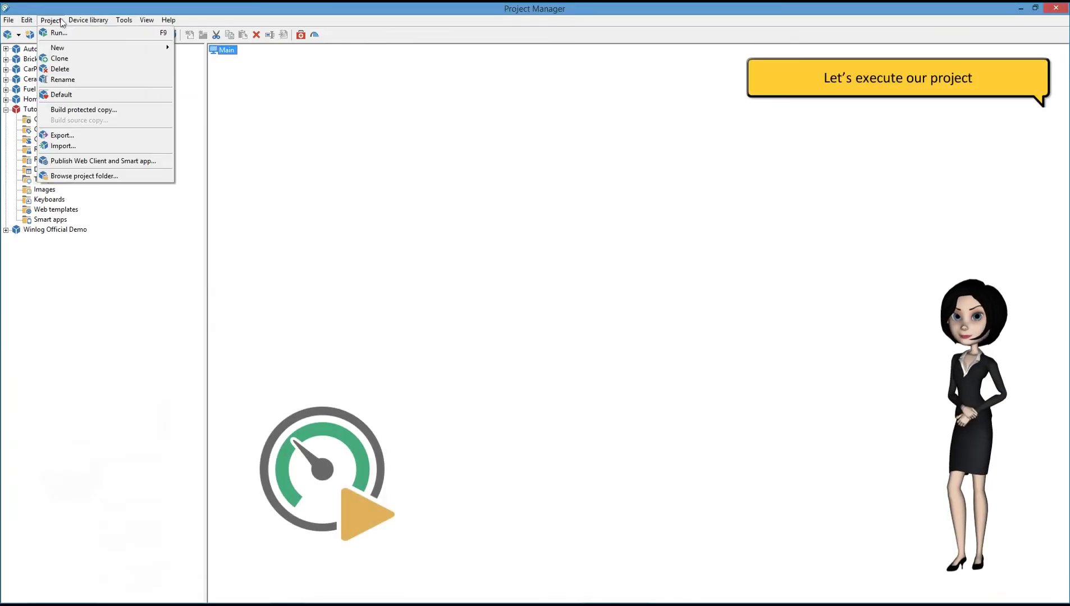
{"action": "left_click", "coordinate": [57, 35]}
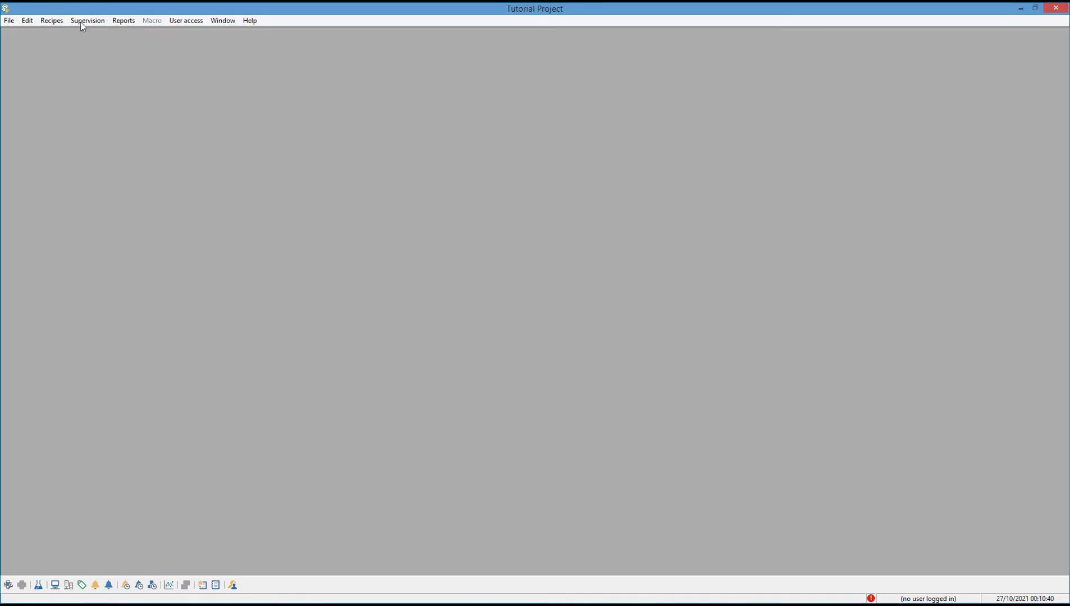
{"action": "left_click", "coordinate": [84, 21]}
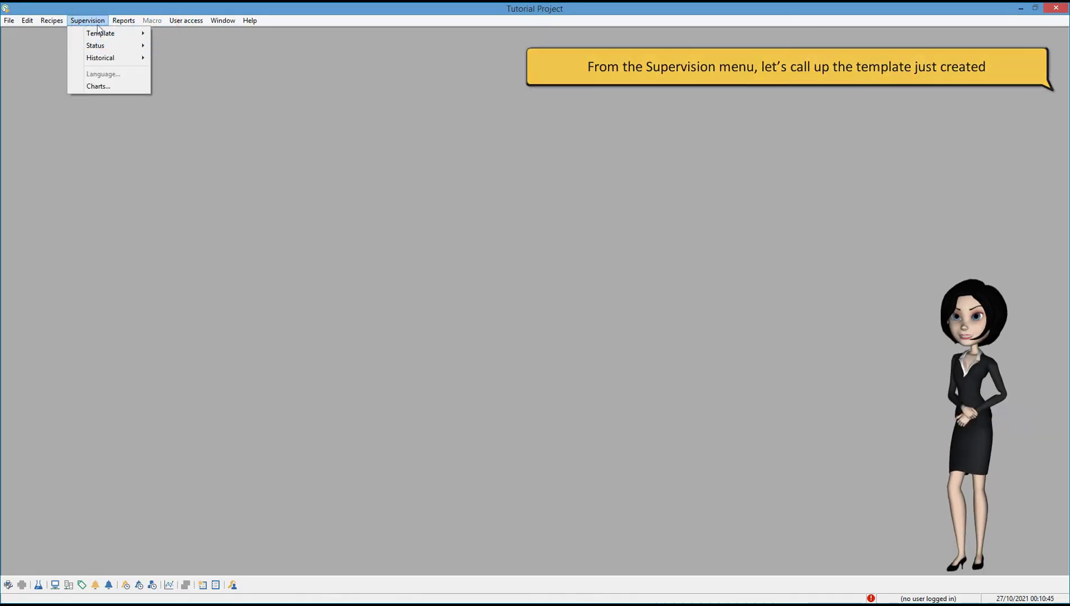
{"action": "mouse_move", "coordinate": [103, 37]}
{"action": "left_click", "coordinate": [175, 34]}
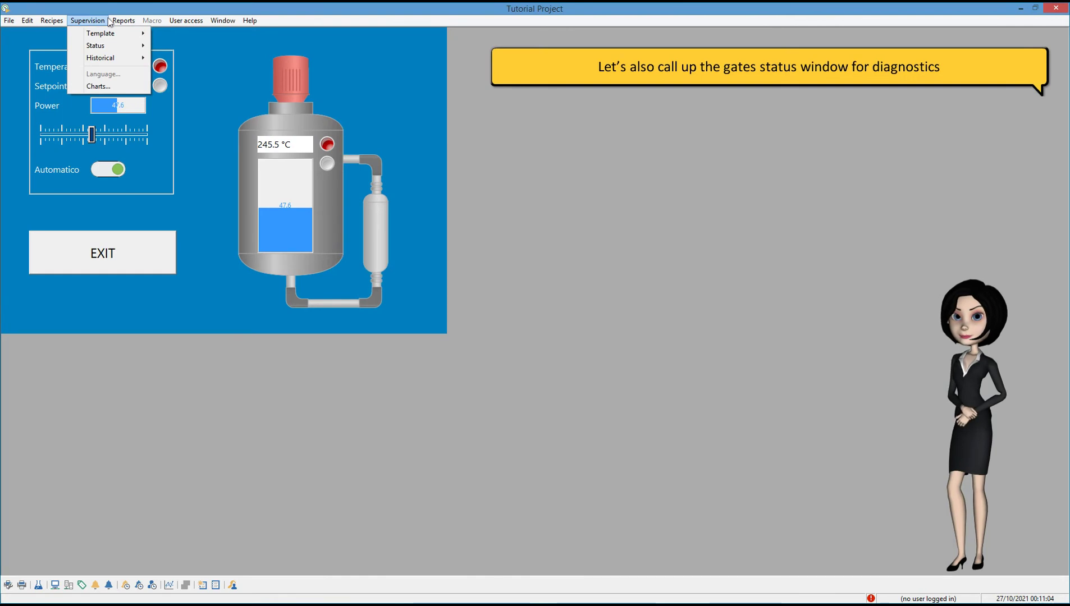
Open Supervision > Status > Gates and shorten its window to half height
{"action": "mouse_move", "coordinate": [110, 49]}
{"action": "left_click", "coordinate": [173, 70]}
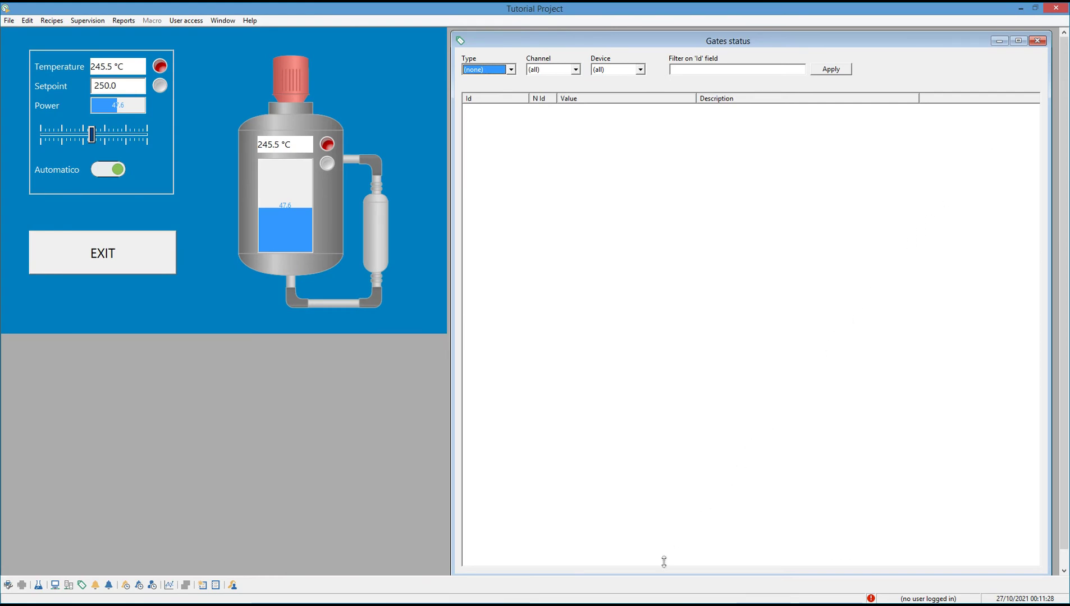
{"action": "left_click_drag", "start_coordinate": [663, 563], "coordinate": [663, 333]}
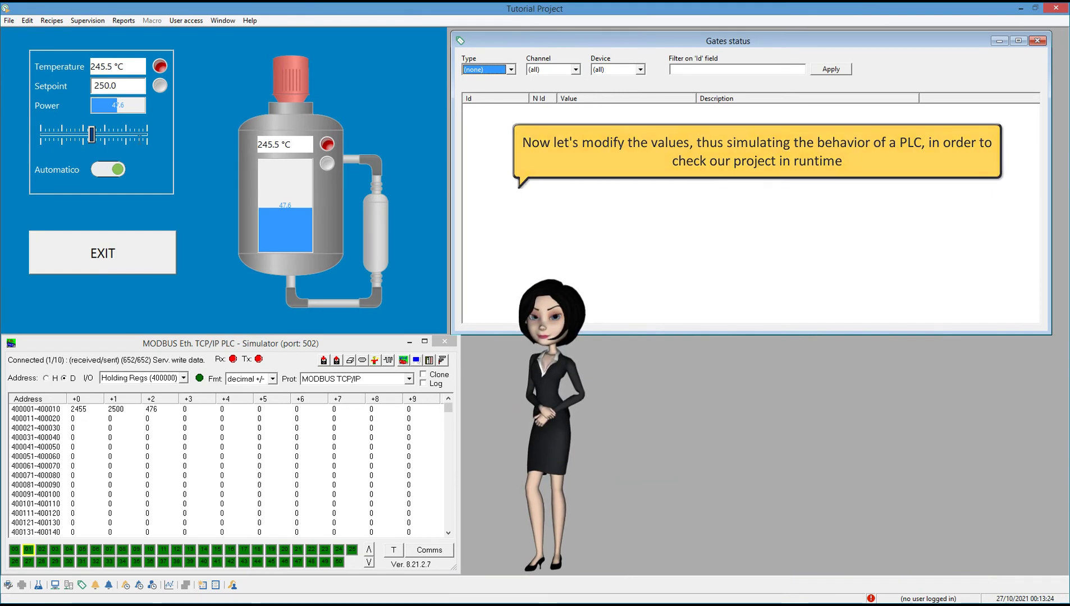
Show numeric gates and set simulator registers to 2100 and 500 (210.0 °C, power 50.0)
{"action": "left_click", "coordinate": [511, 69]}
{"action": "left_click", "coordinate": [504, 89]}
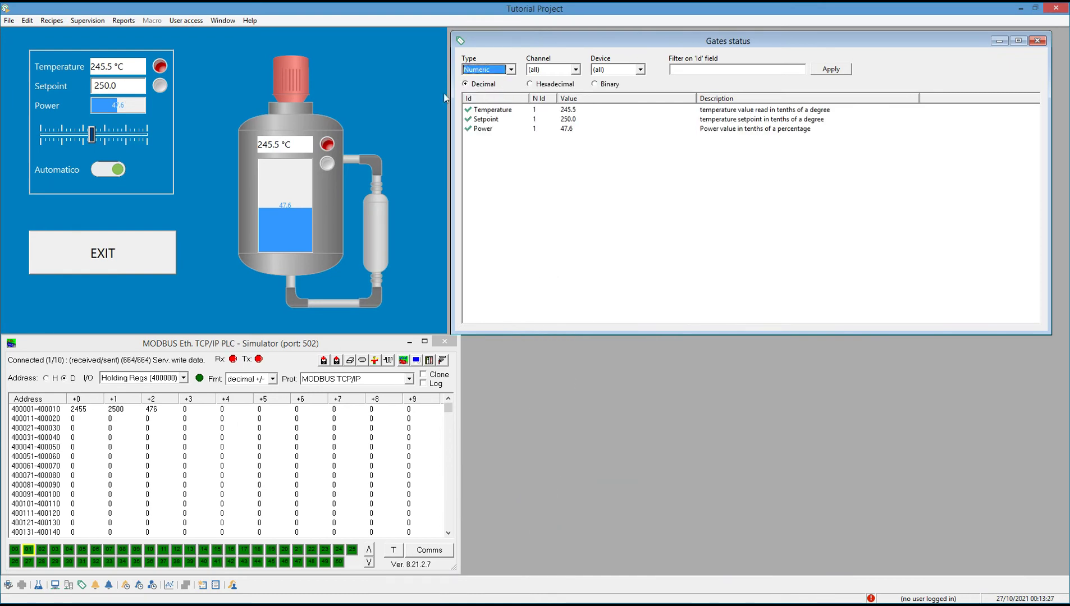
{"action": "left_click_drag", "start_coordinate": [97, 140], "coordinate": [107, 140]}
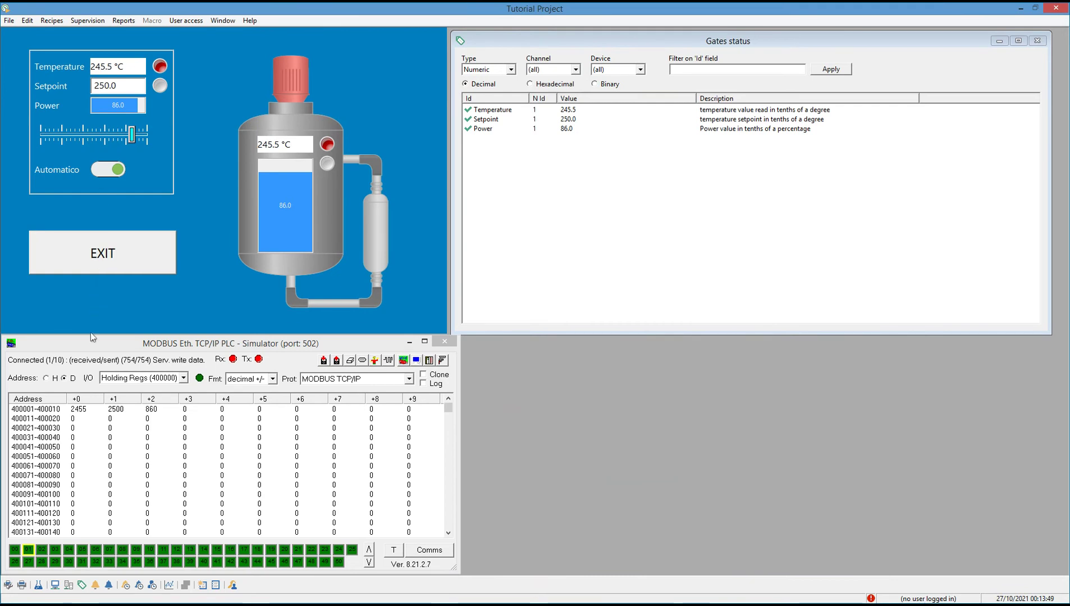
{"action": "double_click", "coordinate": [87, 412]}
{"action": "type", "text": "2100"}
{"action": "key", "text": "Return"}
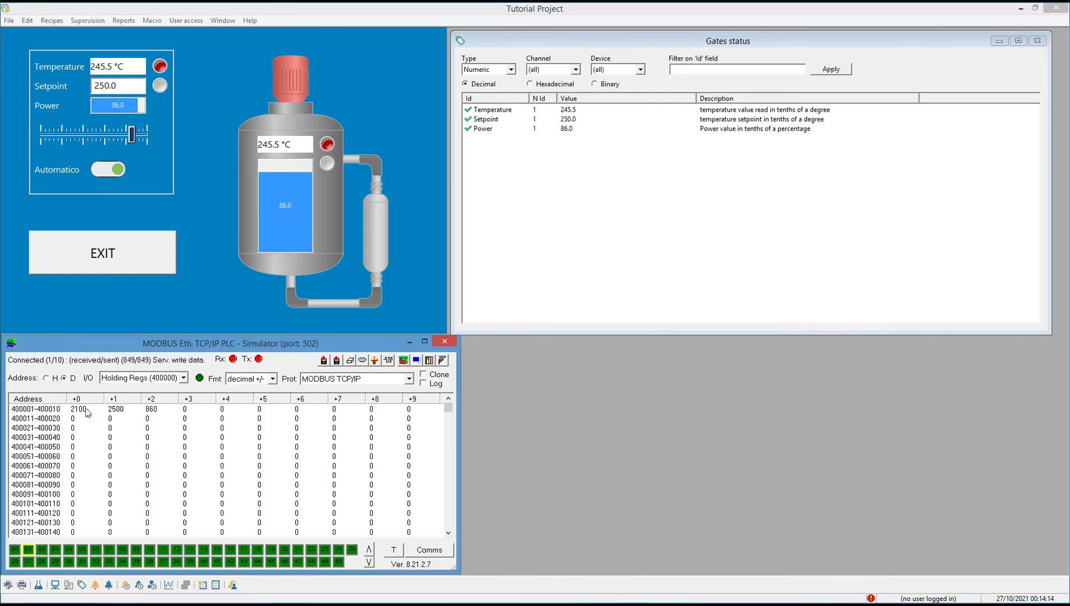
{"action": "double_click", "coordinate": [151, 410]}
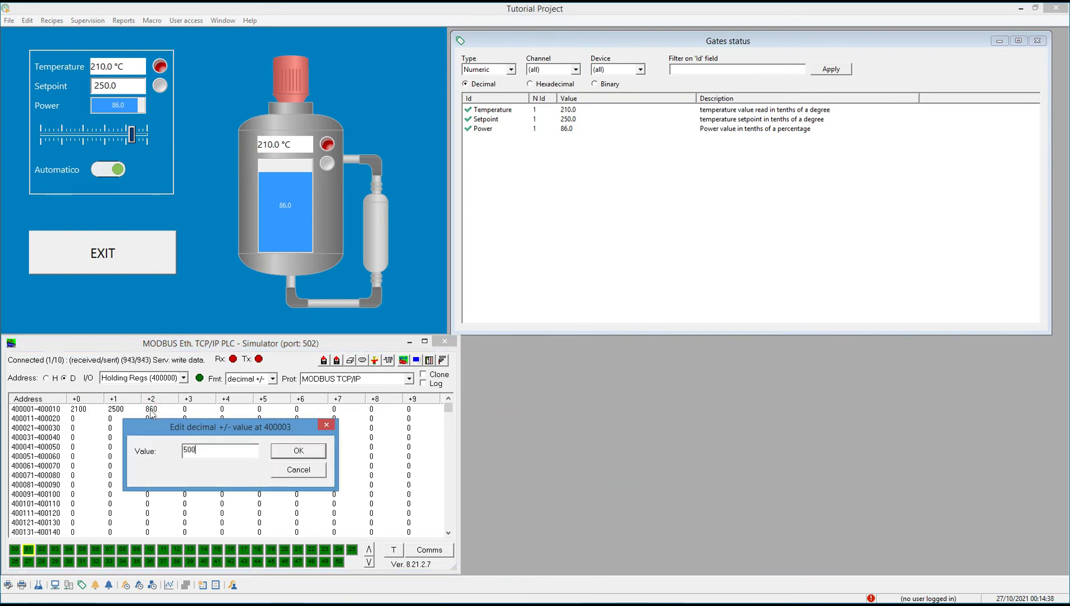
{"action": "type", "text": "500"}
{"action": "key", "text": "Return"}
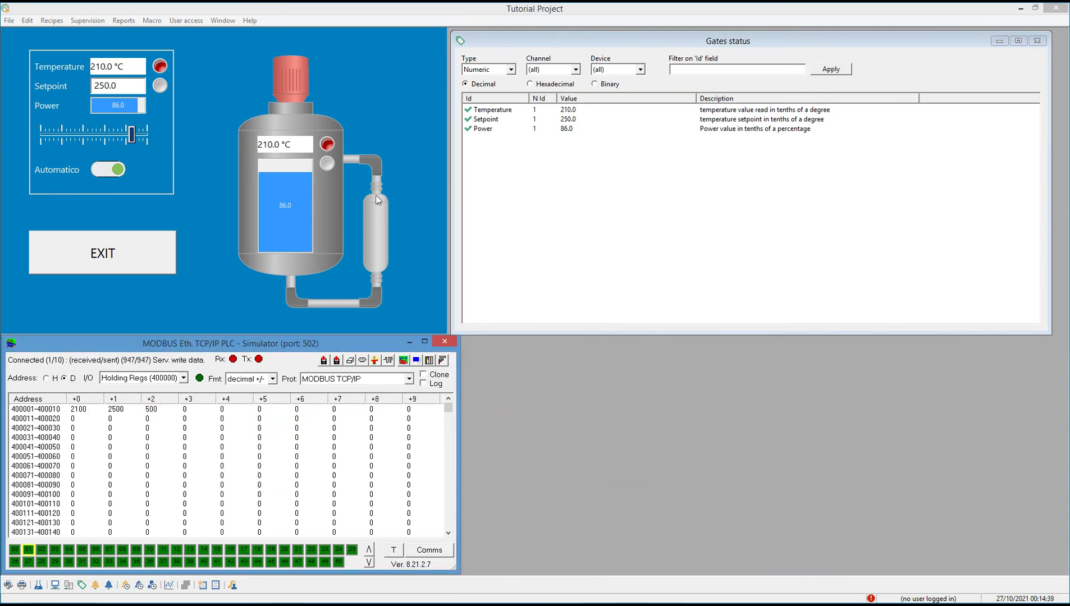
List the digital gates and switch the simulator's Automatico off
{"action": "left_click", "coordinate": [511, 70]}
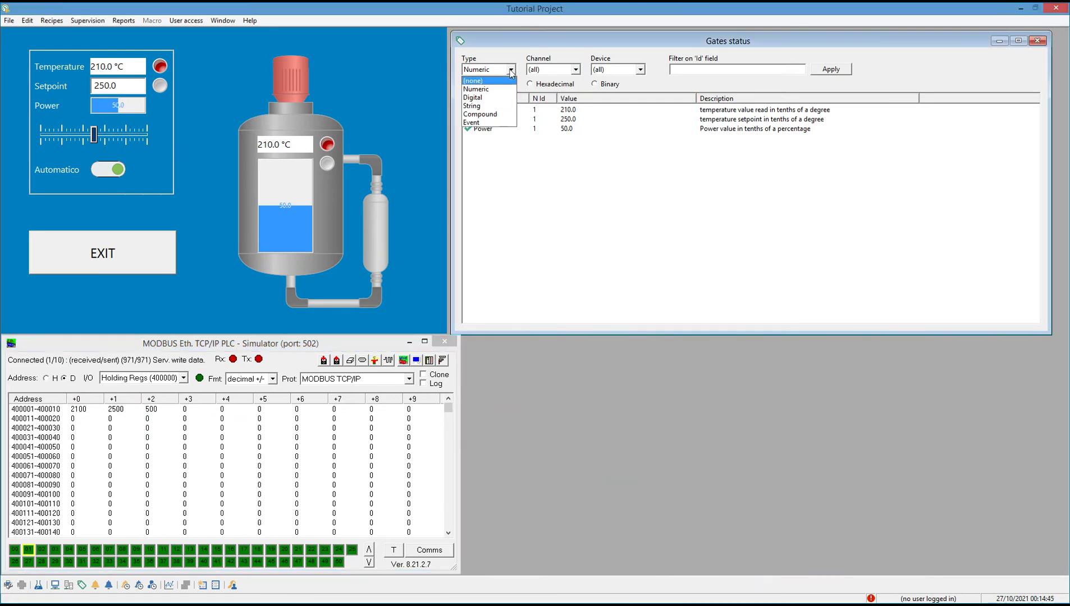
{"action": "left_click", "coordinate": [501, 89]}
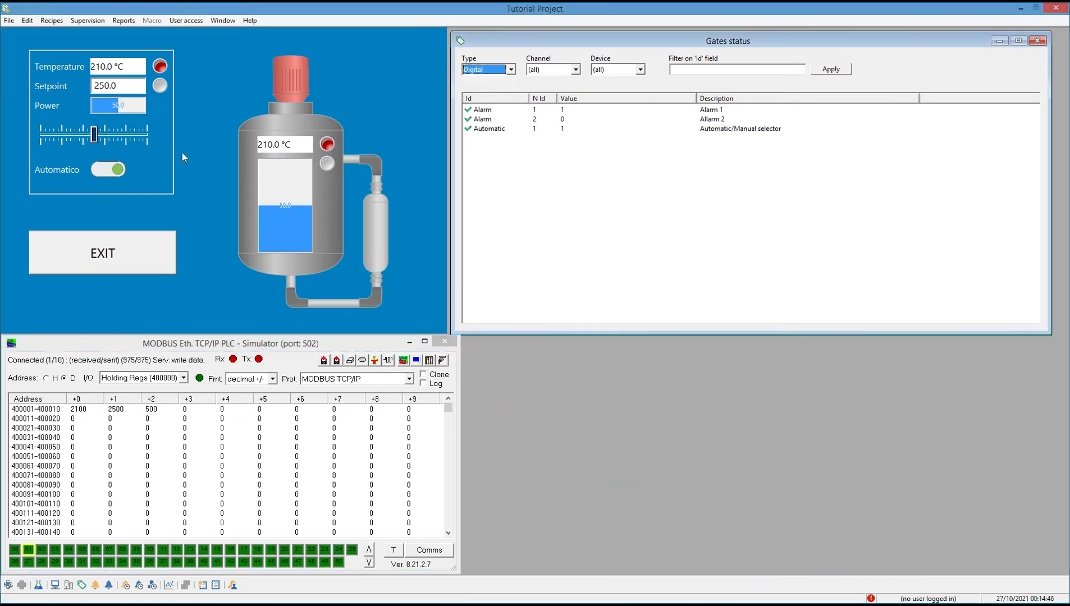
{"action": "left_click", "coordinate": [110, 171]}
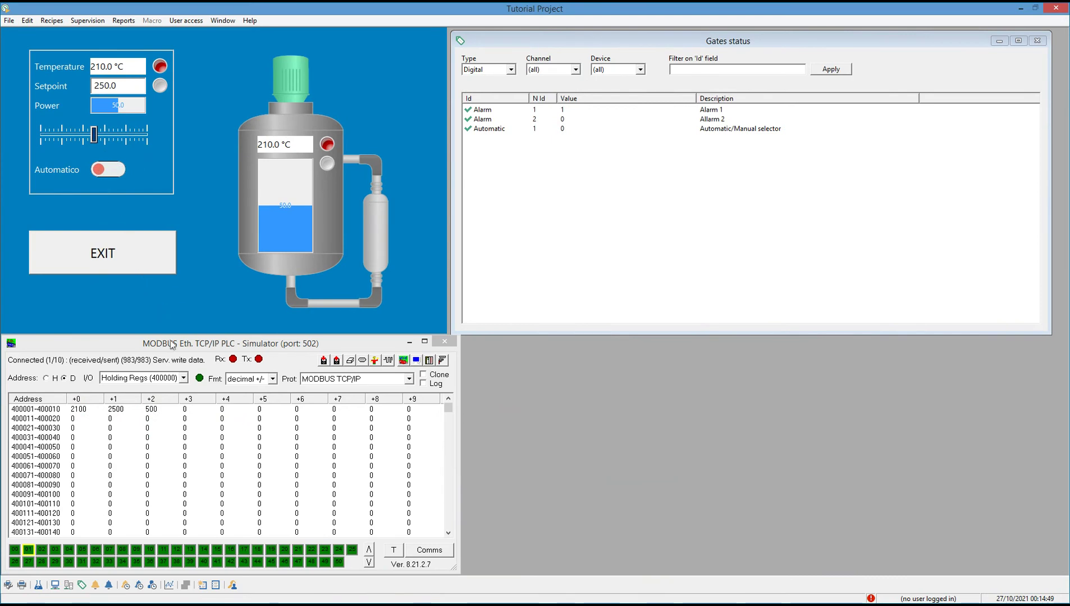
On the simulator's Coil Outputs, toggle Automatico and raise Alarm 2 via coil +1, then request exit
{"action": "left_click", "coordinate": [183, 378]}
{"action": "left_click", "coordinate": [168, 390]}
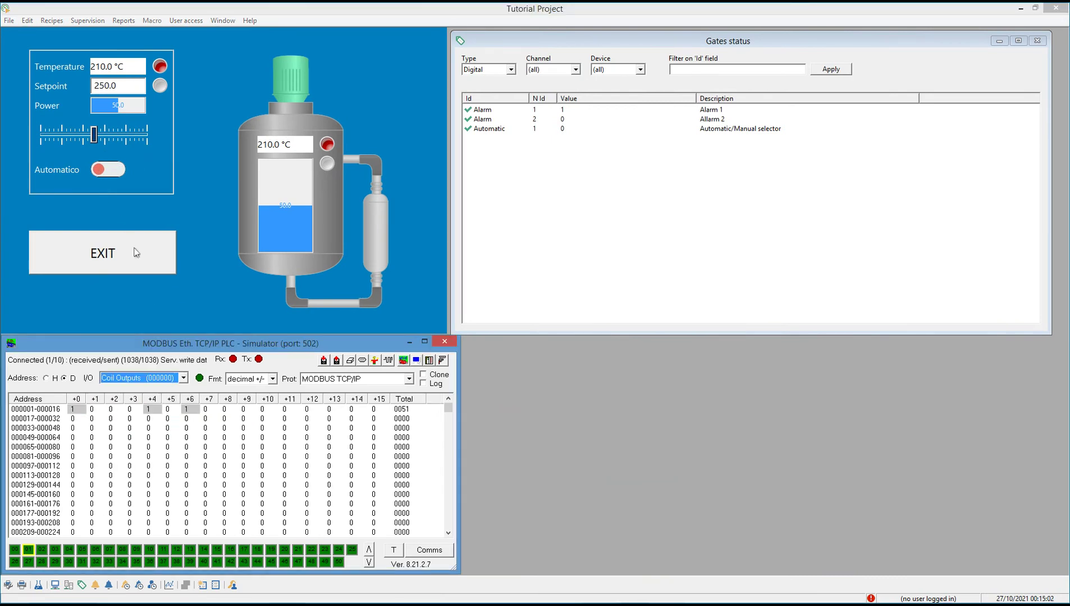
{"action": "left_click", "coordinate": [116, 175]}
{"action": "left_click", "coordinate": [104, 175]}
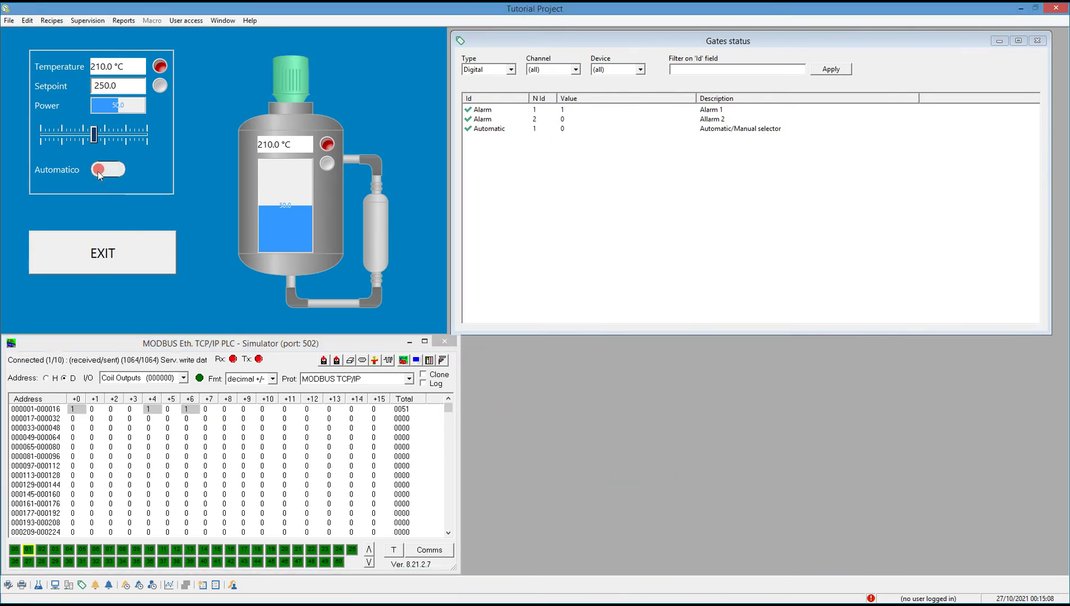
{"action": "double_click", "coordinate": [93, 410]}
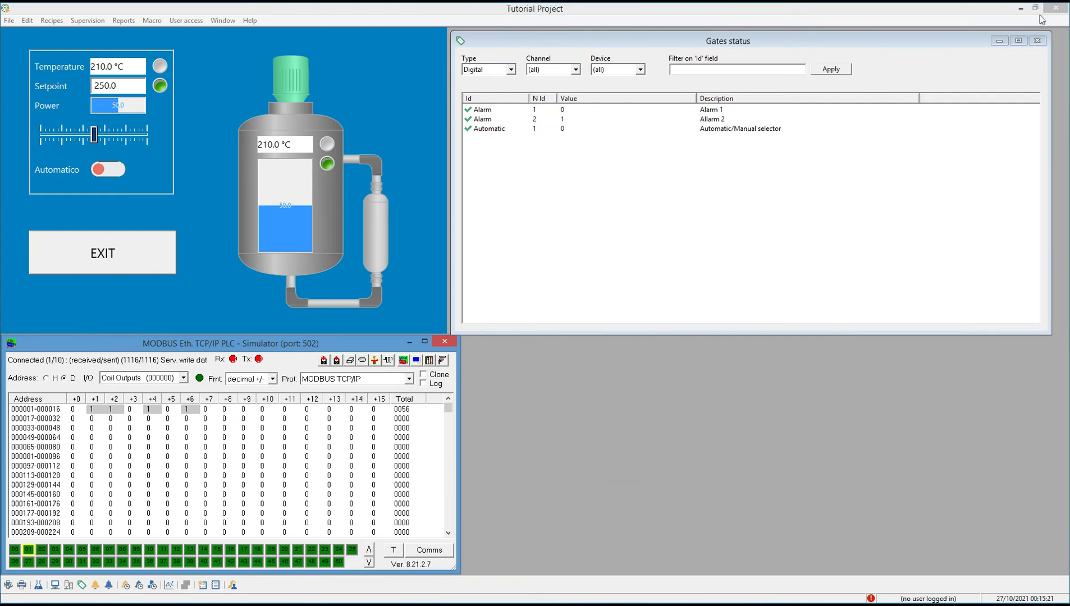
{"action": "left_click", "coordinate": [1065, 9]}
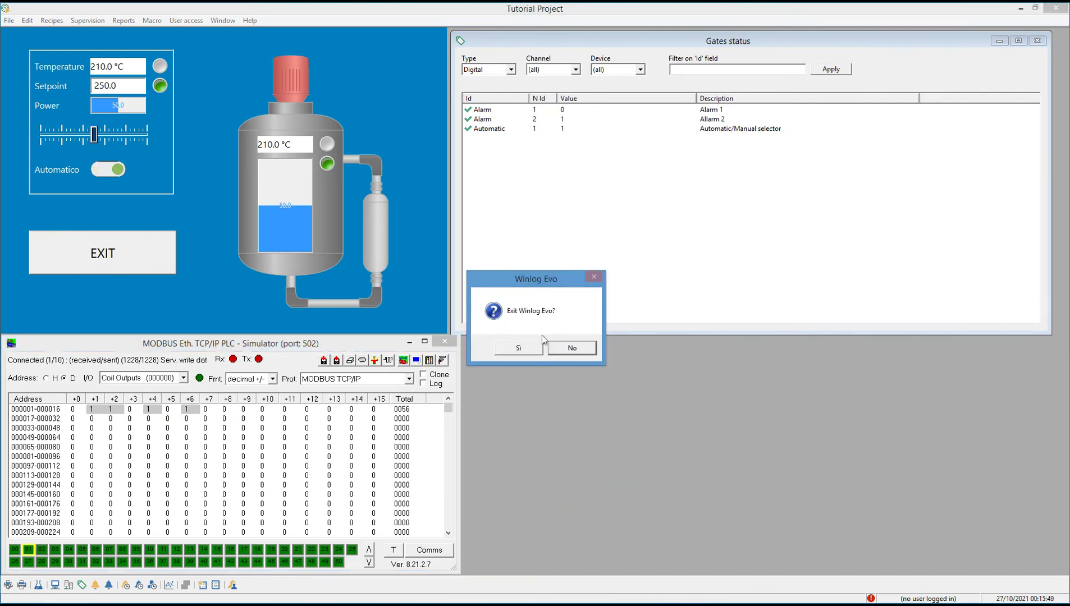
Confirm leaving the runtime and set Main as the Tutorial project's startup template in Configuration
{"action": "left_click", "coordinate": [518, 349]}
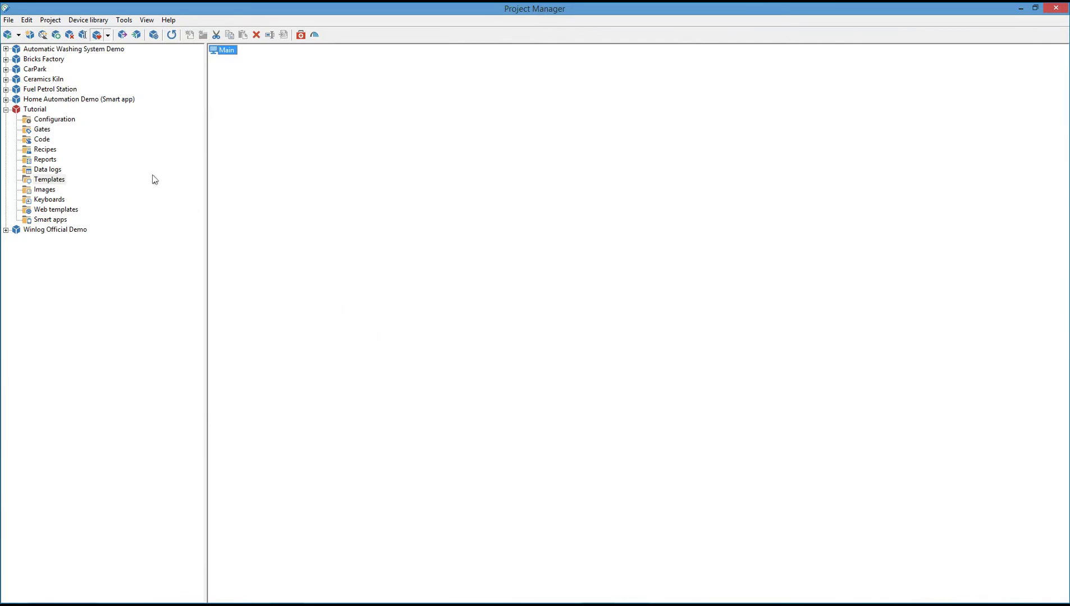
{"action": "left_click", "coordinate": [68, 124]}
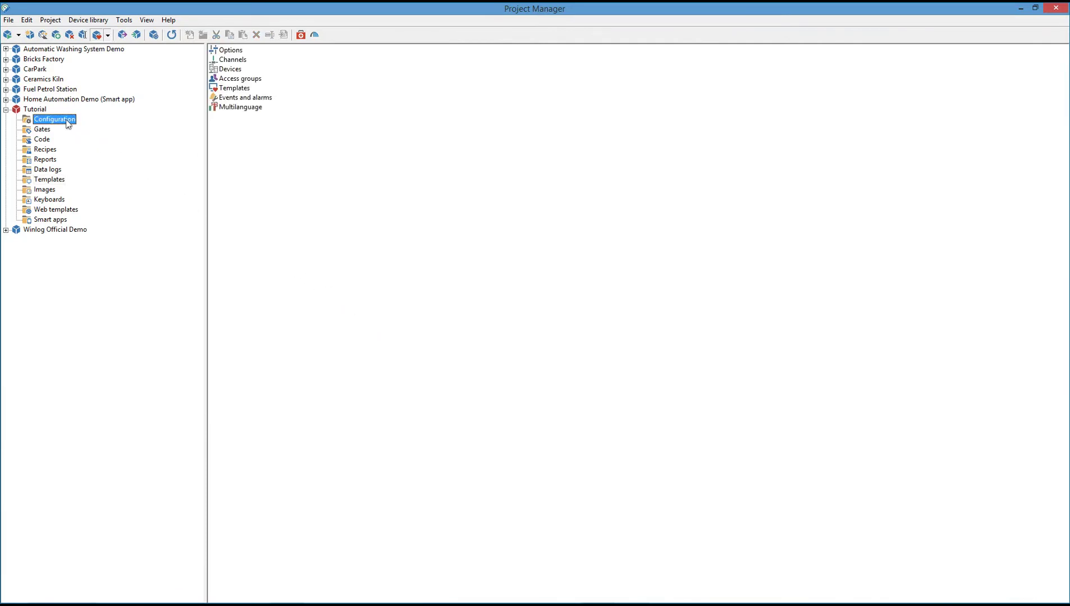
{"action": "left_click", "coordinate": [235, 88]}
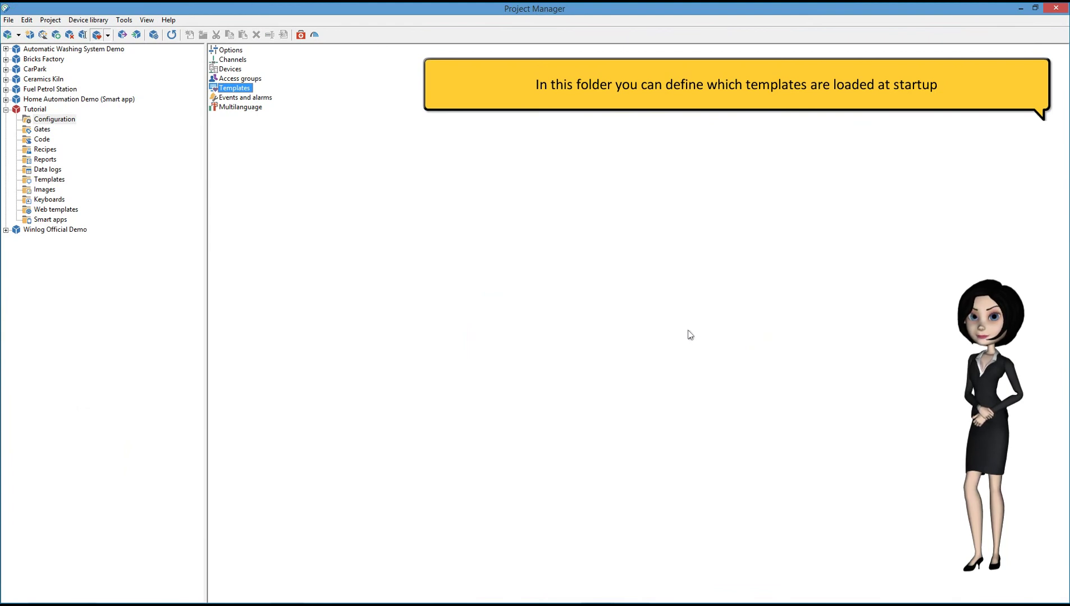
{"action": "double_click", "coordinate": [241, 89]}
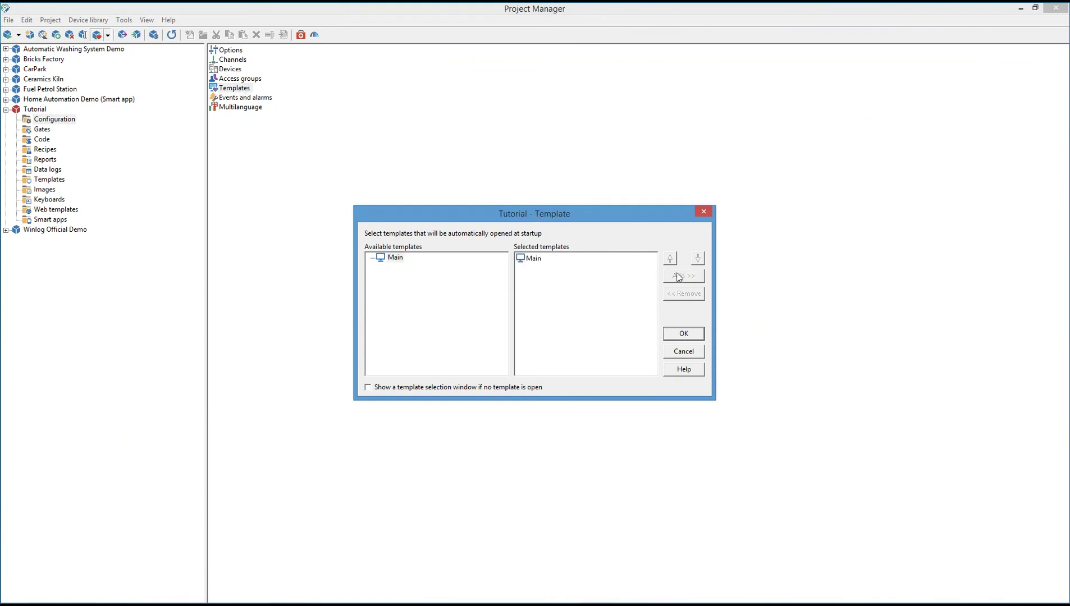
{"action": "left_click", "coordinate": [691, 337]}
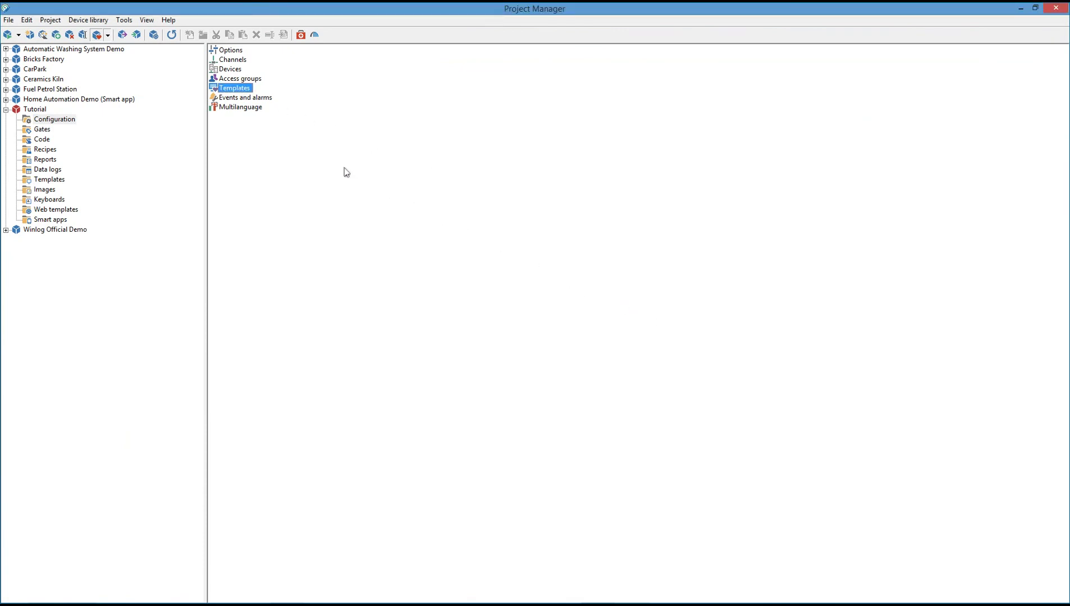
Rerun the Tutorial project so it opens straight on Main at 210.0 °C, then request closing it
{"action": "left_click", "coordinate": [50, 20]}
{"action": "left_click", "coordinate": [58, 33]}
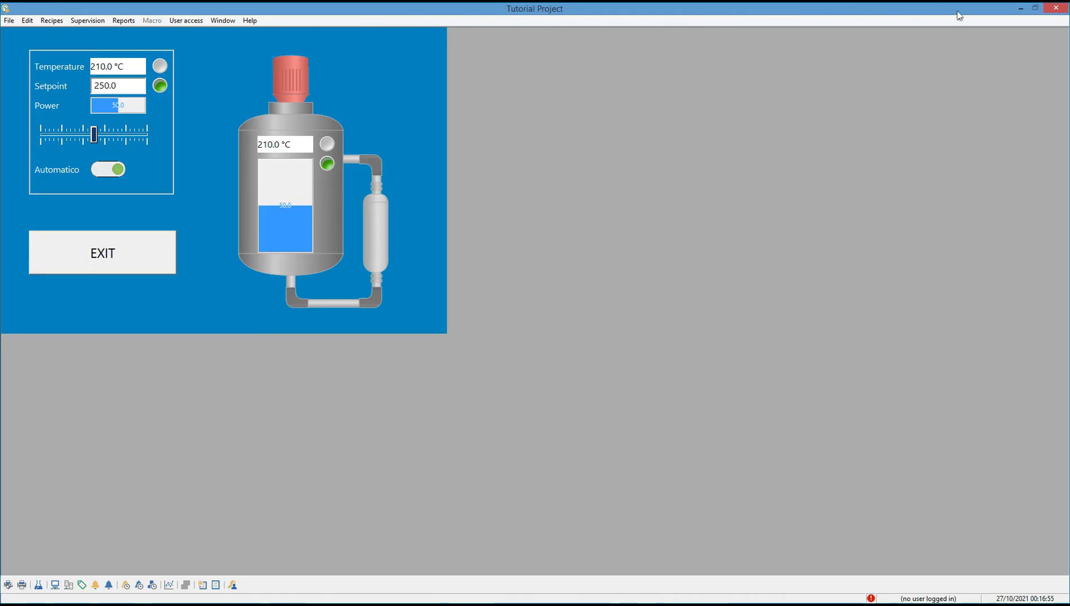
{"action": "left_click", "coordinate": [1056, 10]}
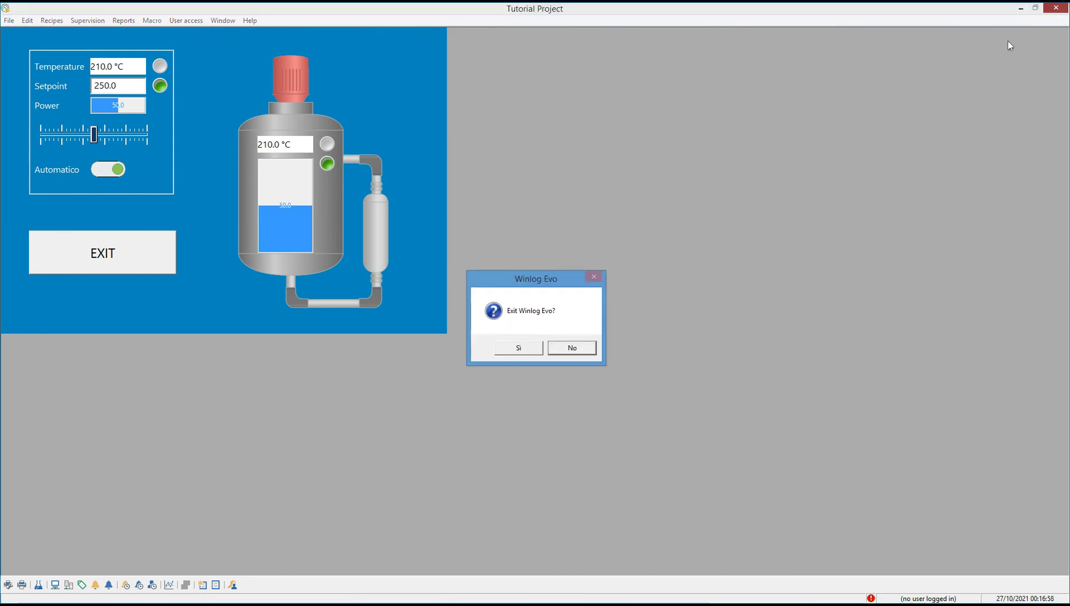